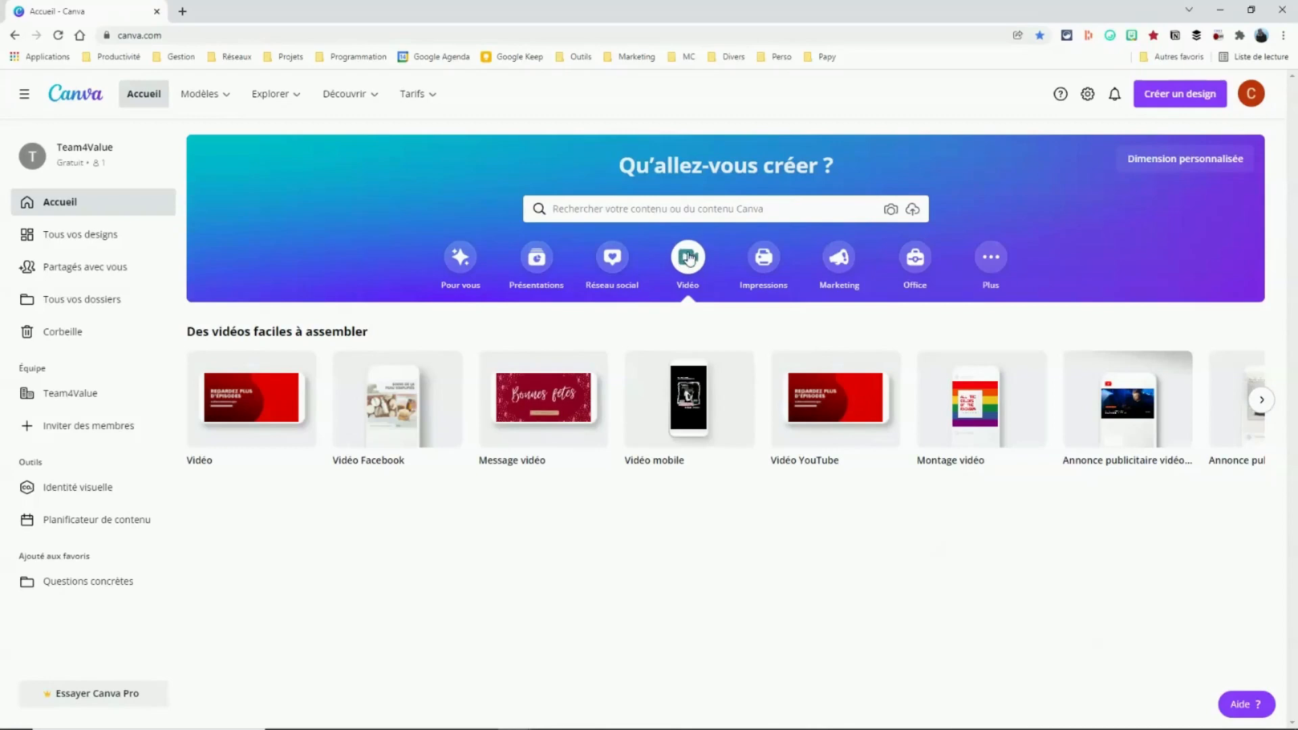
Create a blank Video design and open the recording studio to record yourself.
left_click(241, 403)
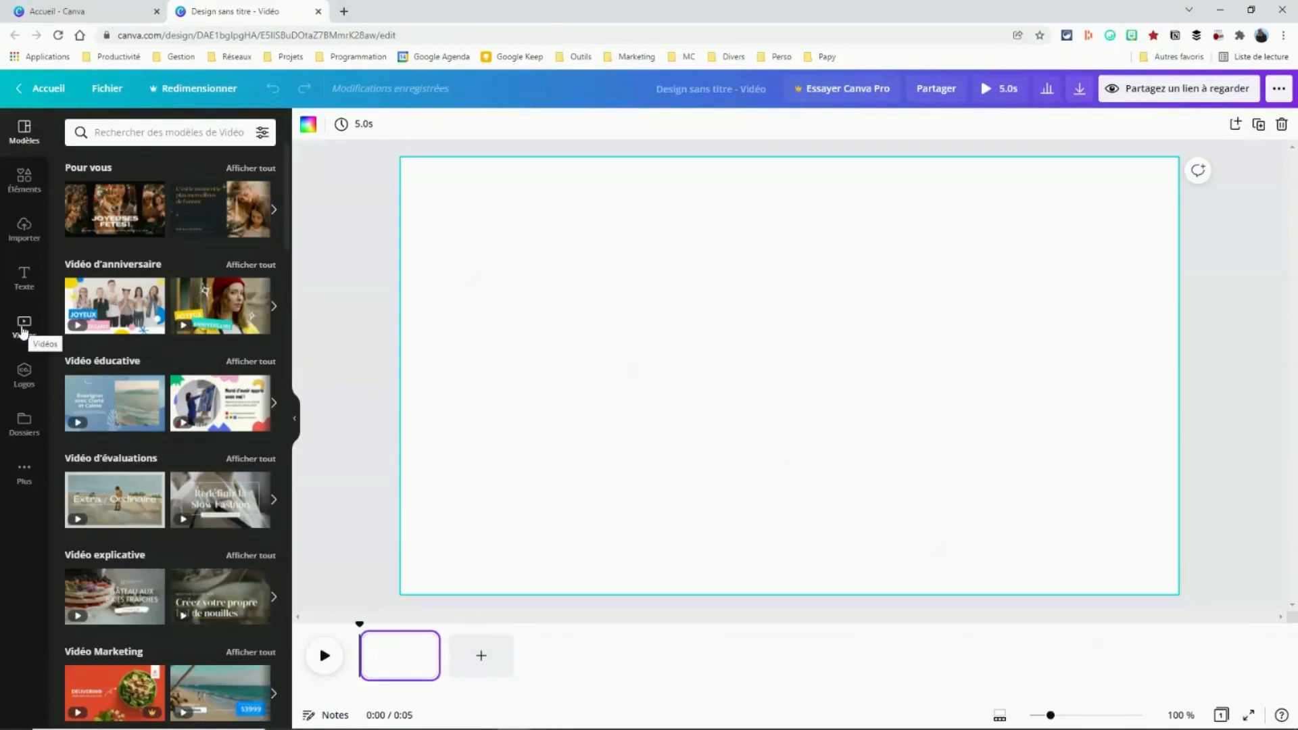
left_click(23, 327)
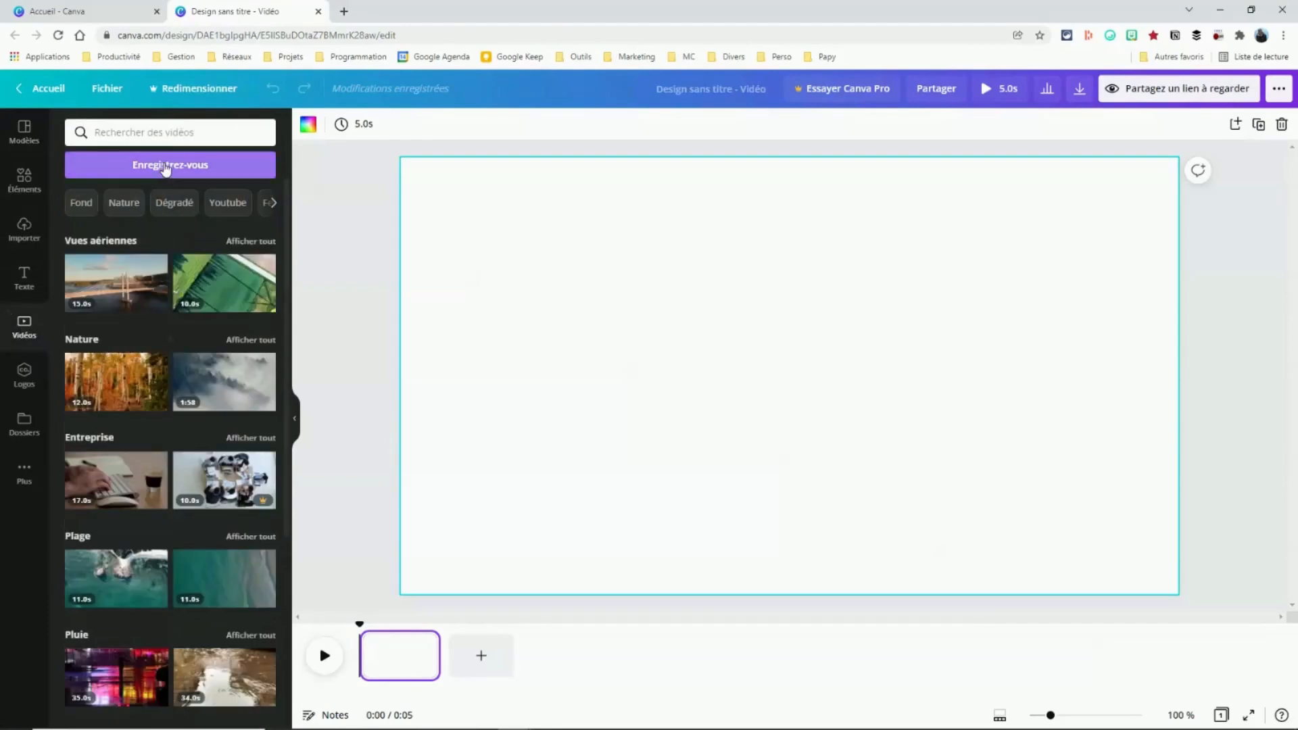
left_click(165, 167)
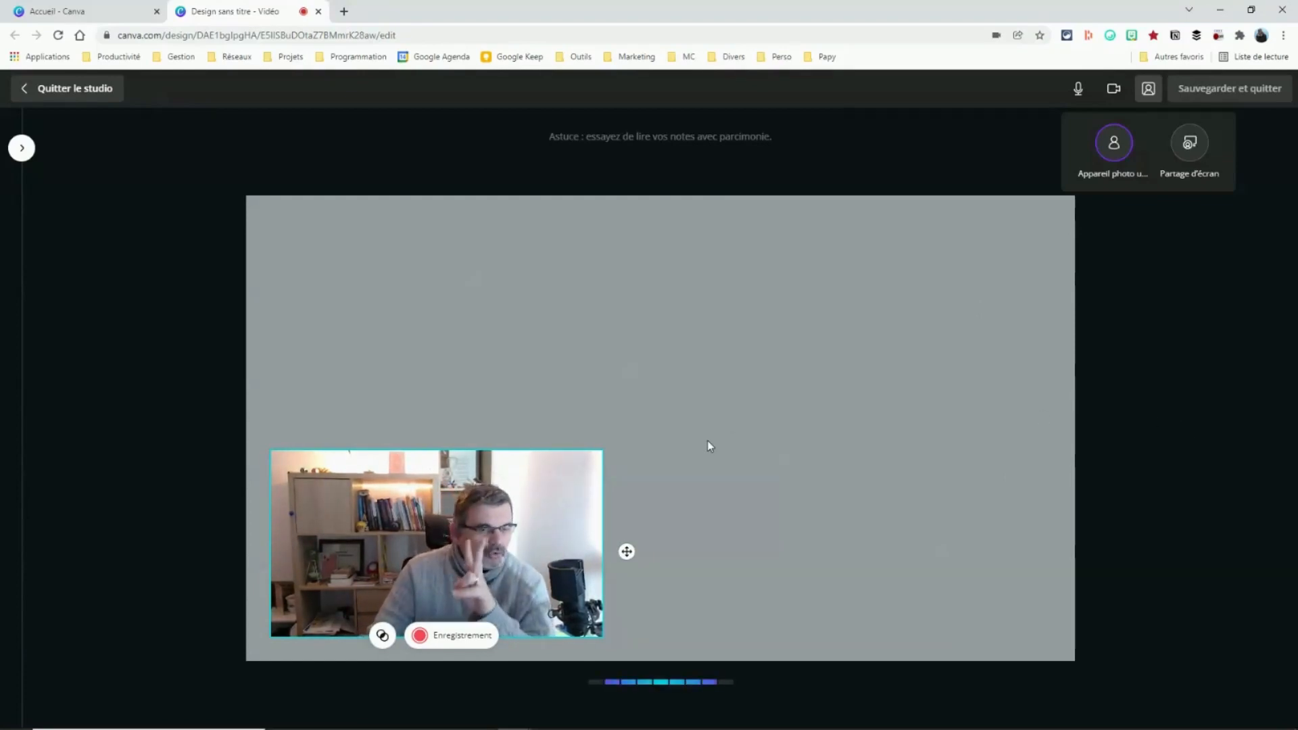
left_click(1189, 143)
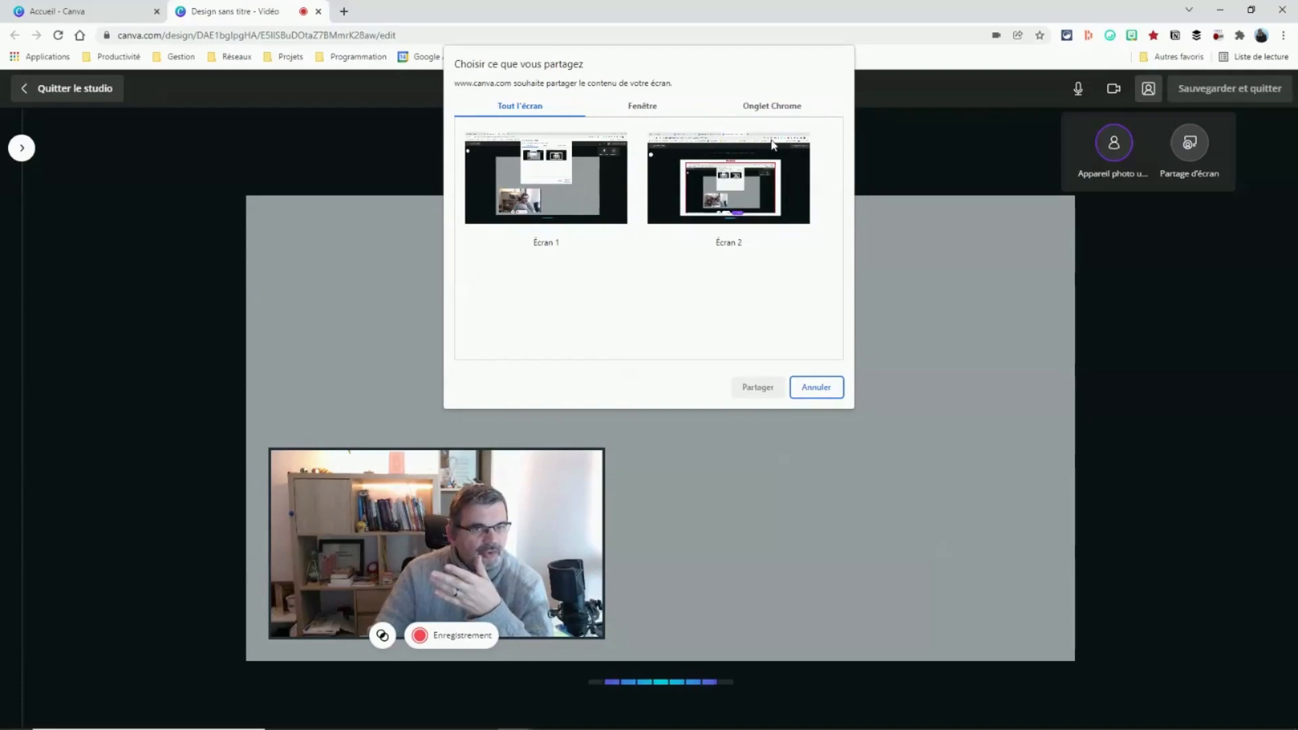
left_click(813, 390)
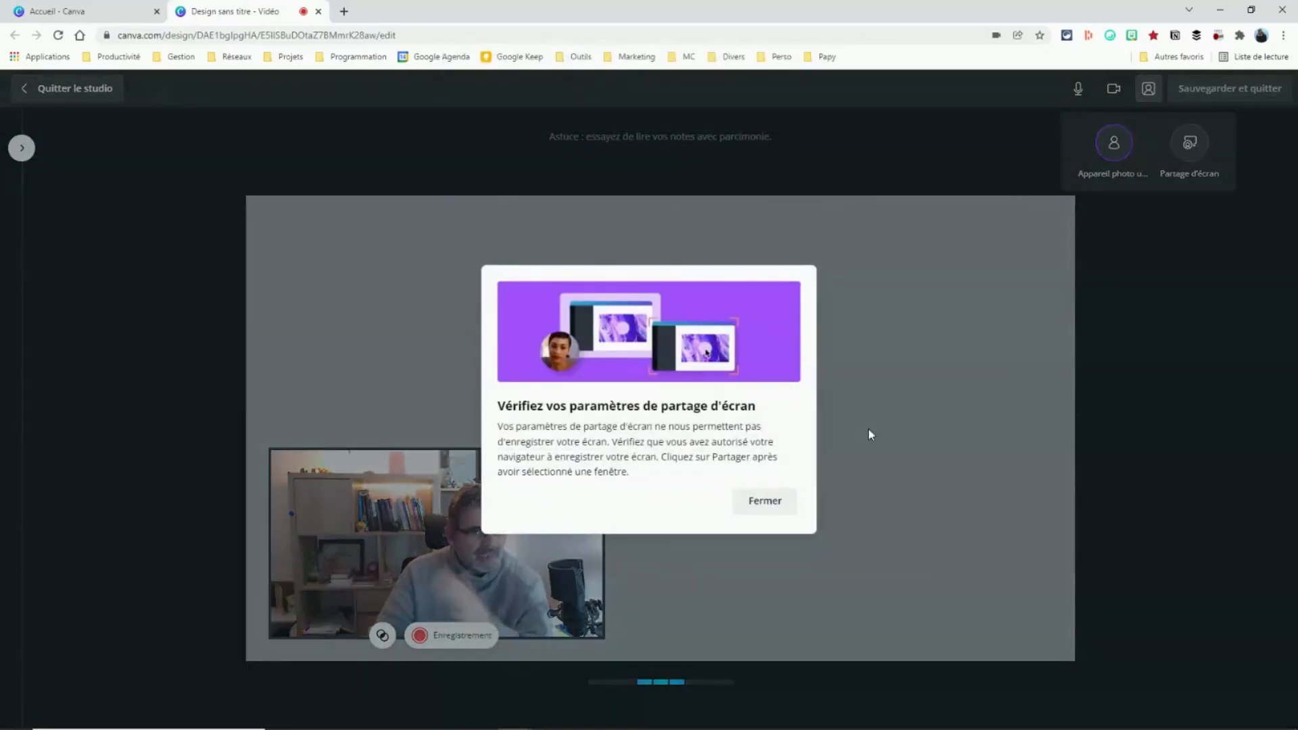
left_click(770, 503)
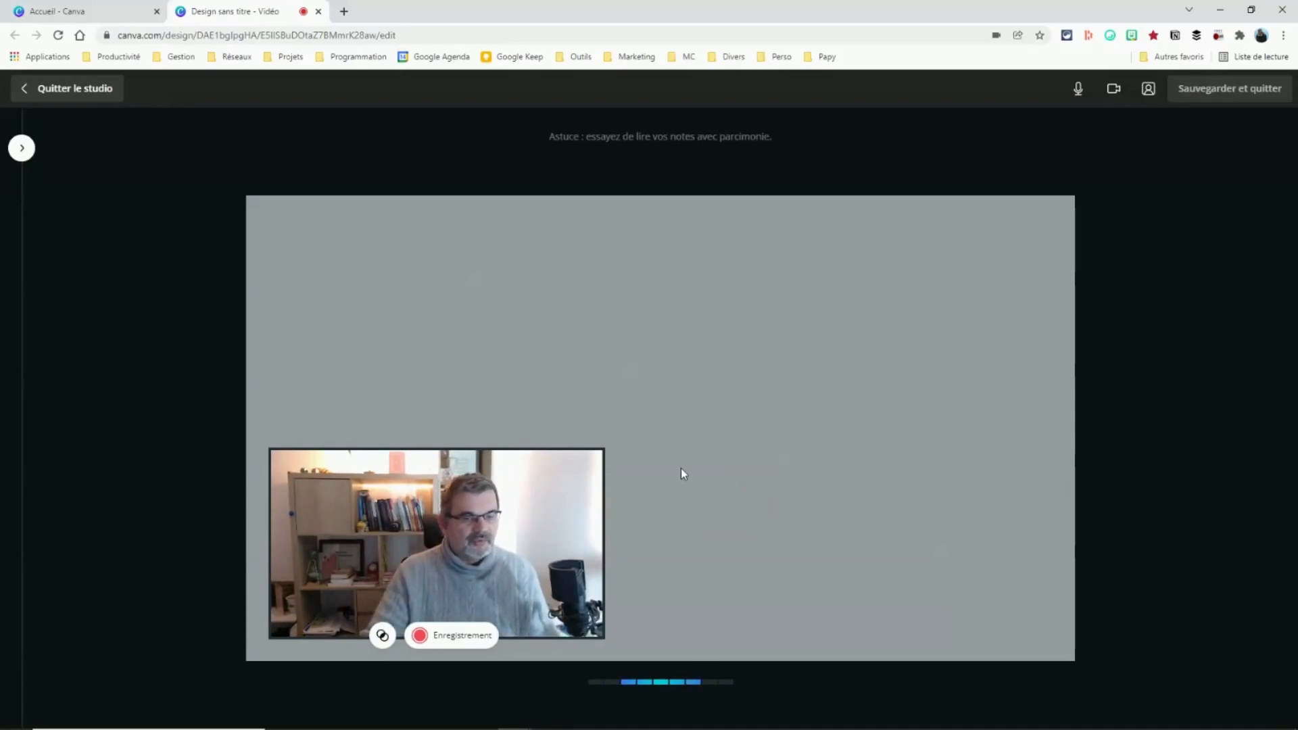
Record a webcam clip about 29 seconds long, then save it into the design after previewing it.
left_click(442, 636)
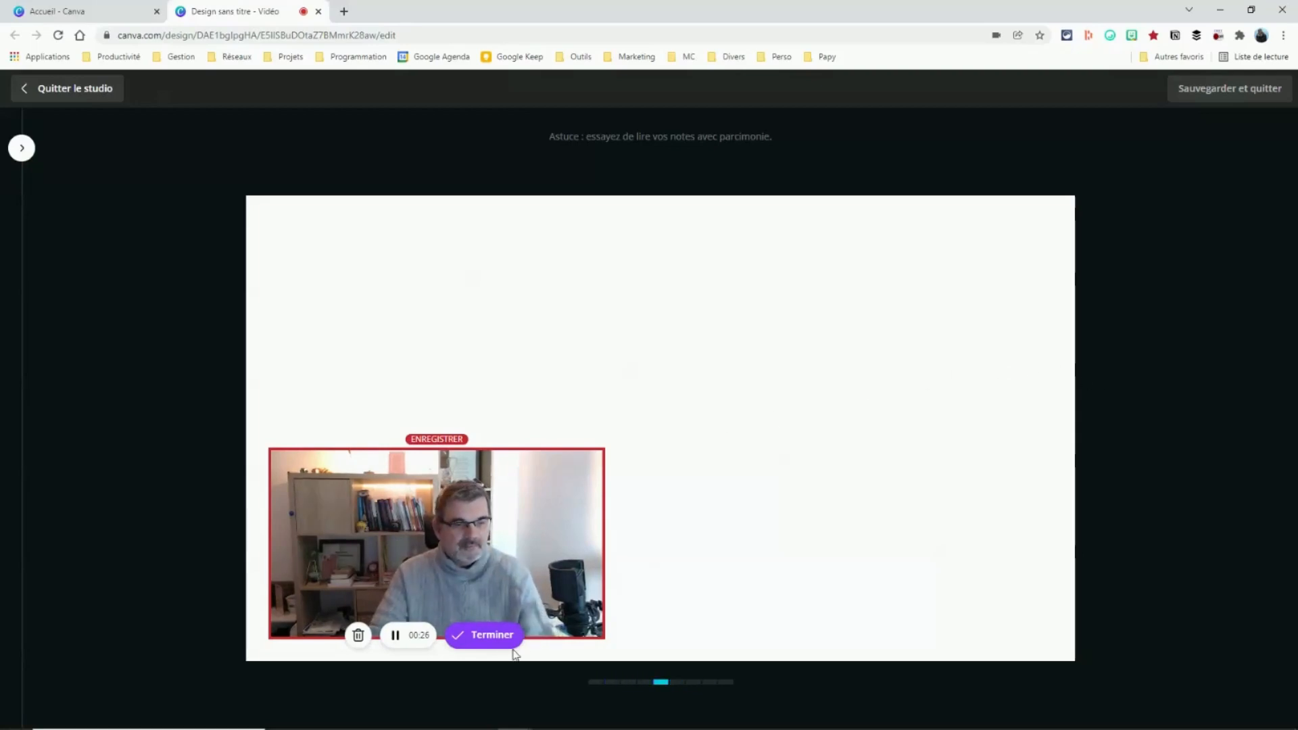
left_click(476, 636)
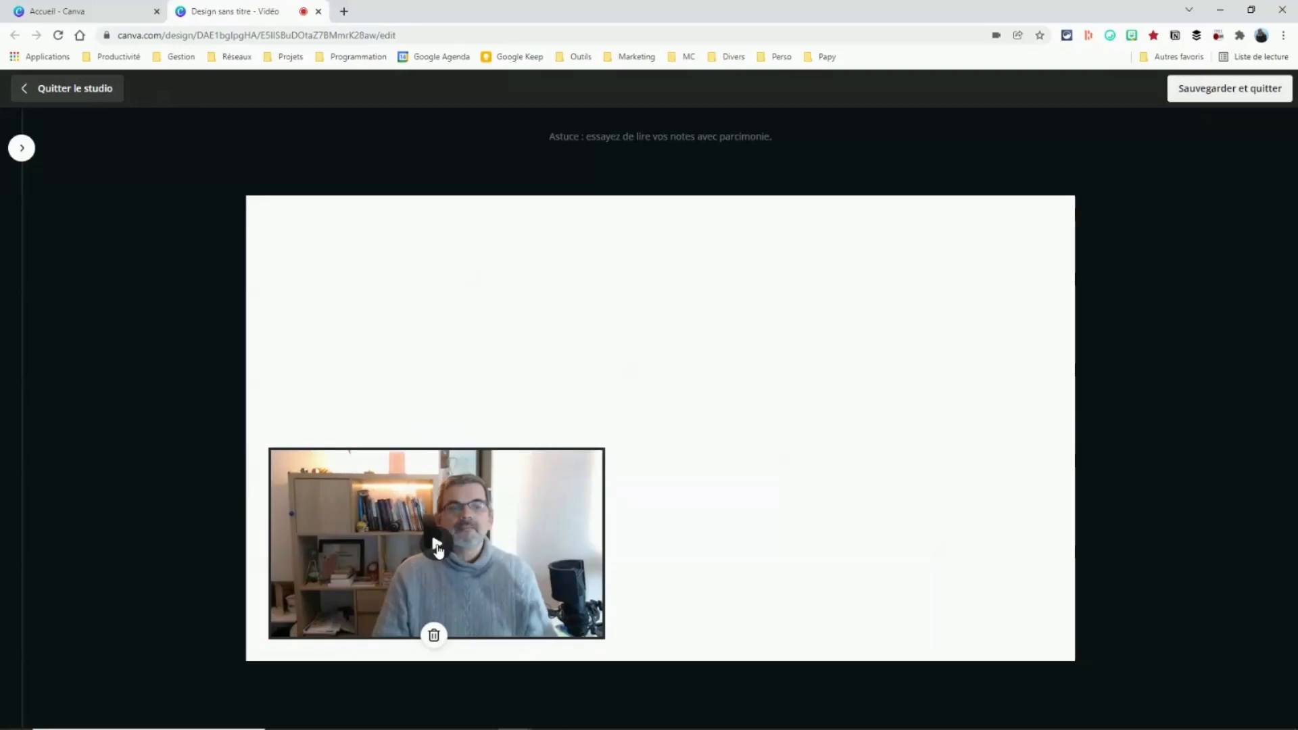
left_click(436, 544)
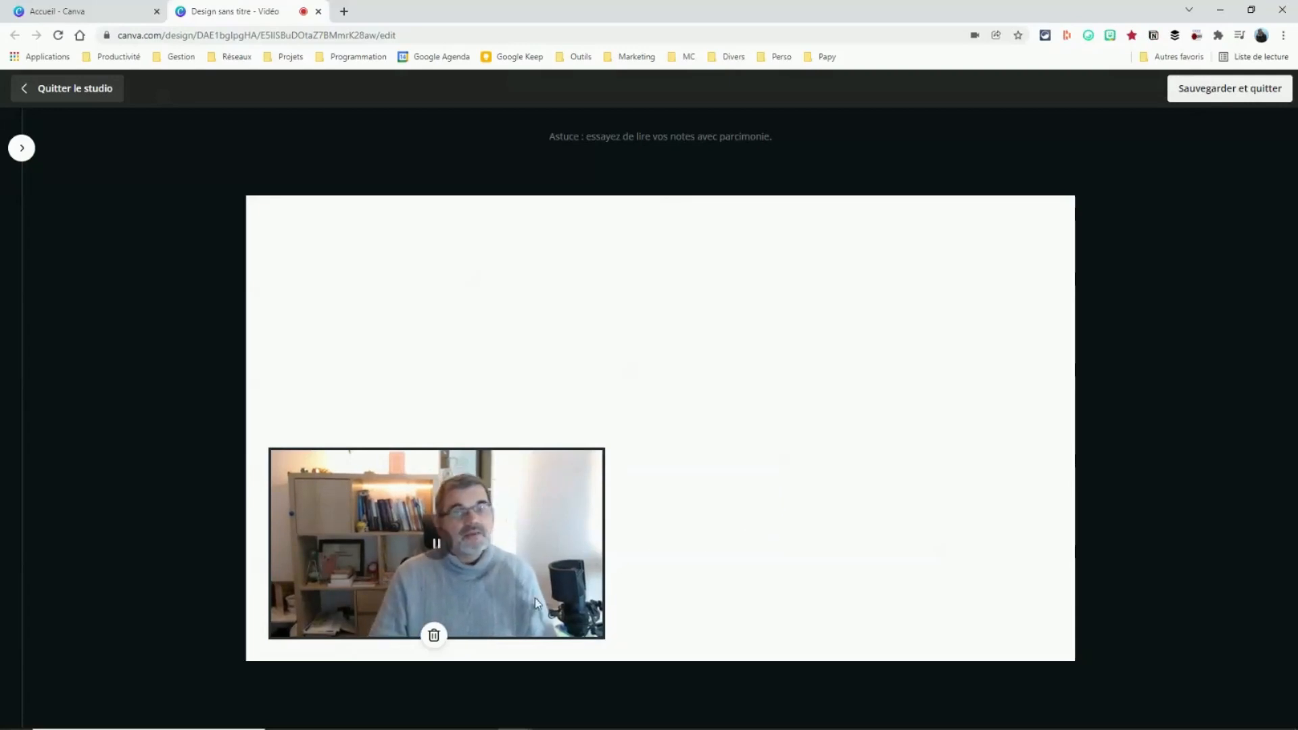
left_click(436, 543)
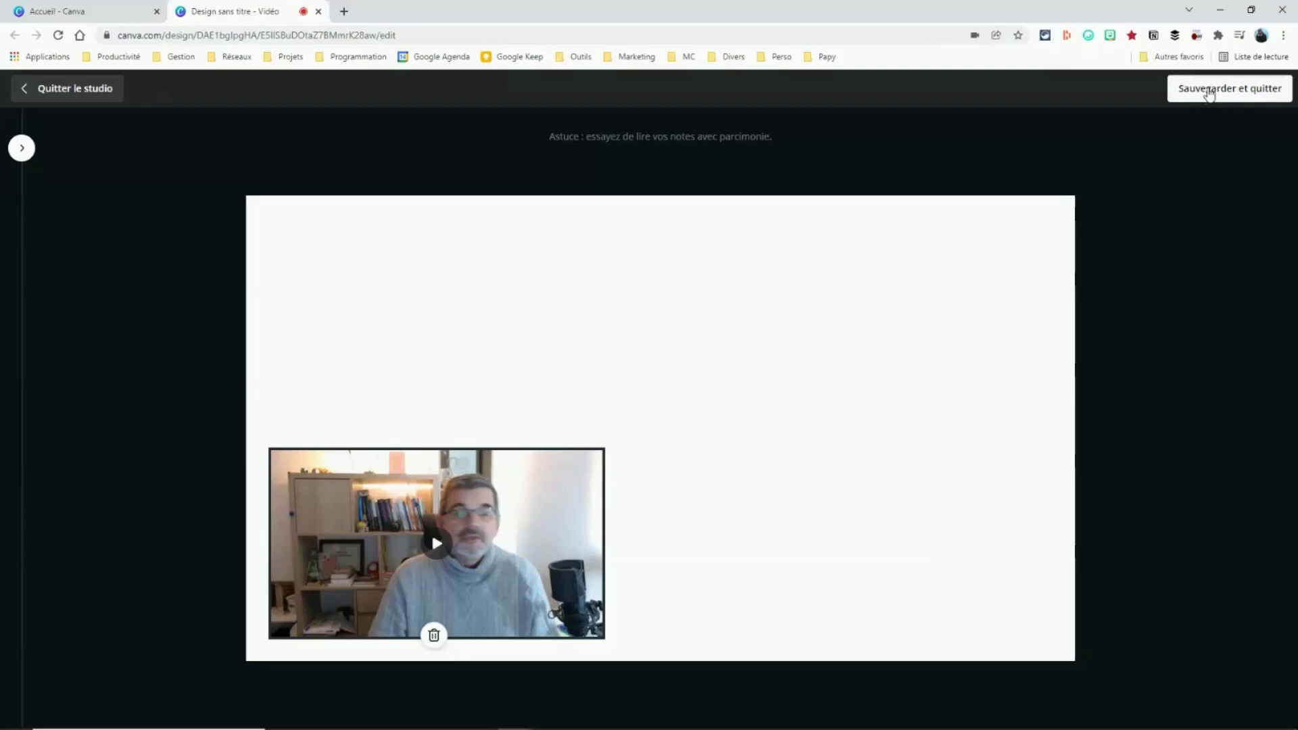
left_click(1209, 93)
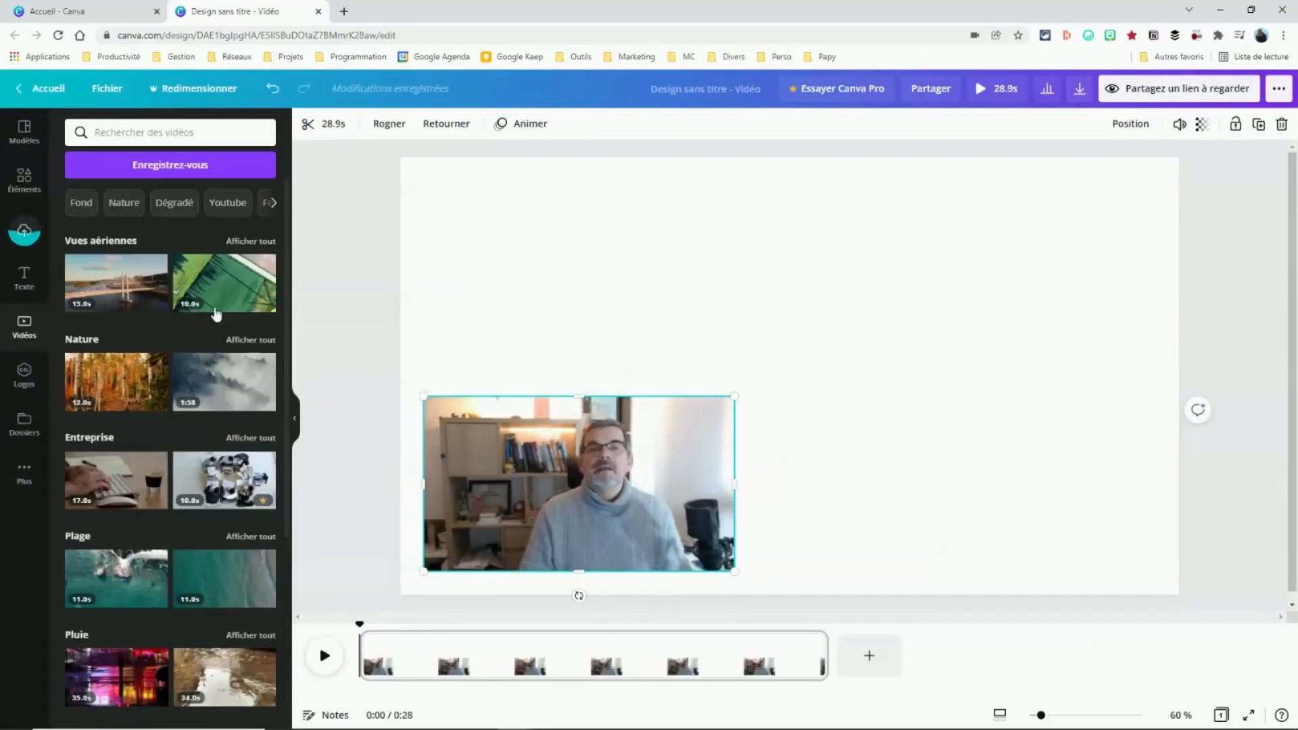
Select the recorded clip on the page and view the uploaded videos.
left_click(580, 487)
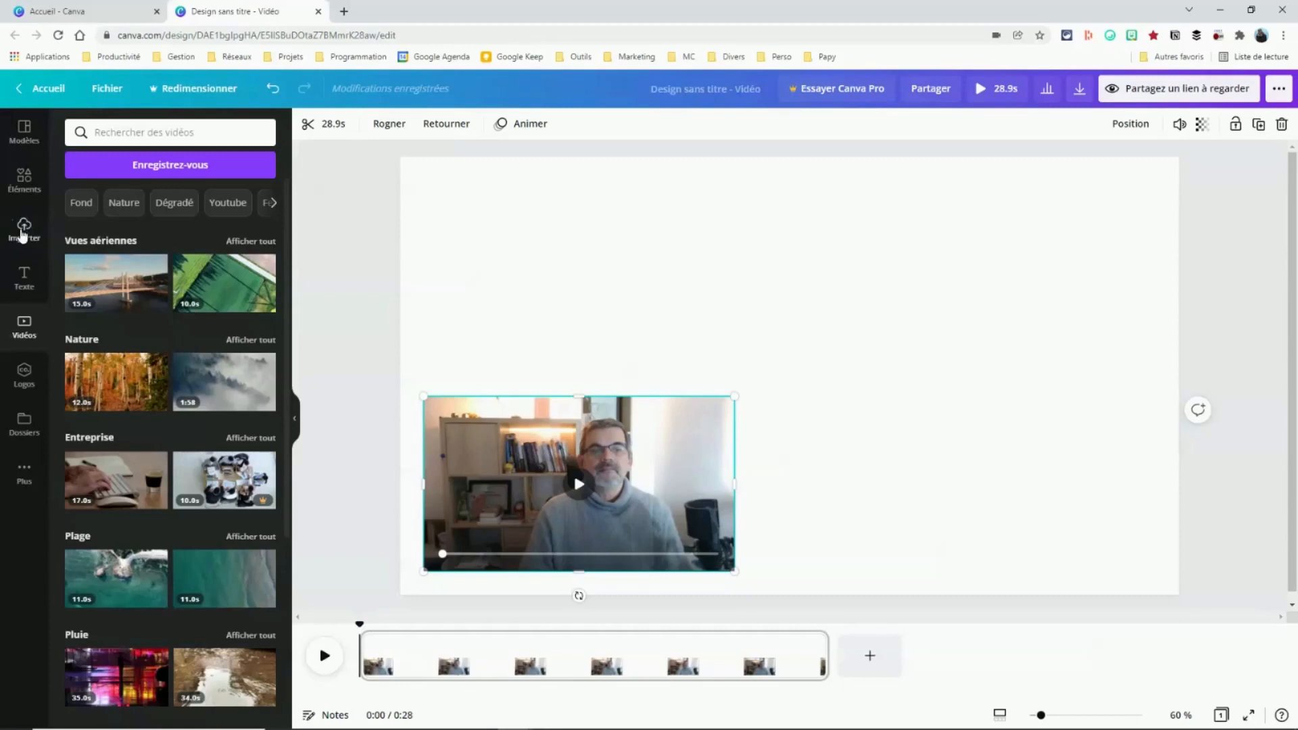
left_click(25, 233)
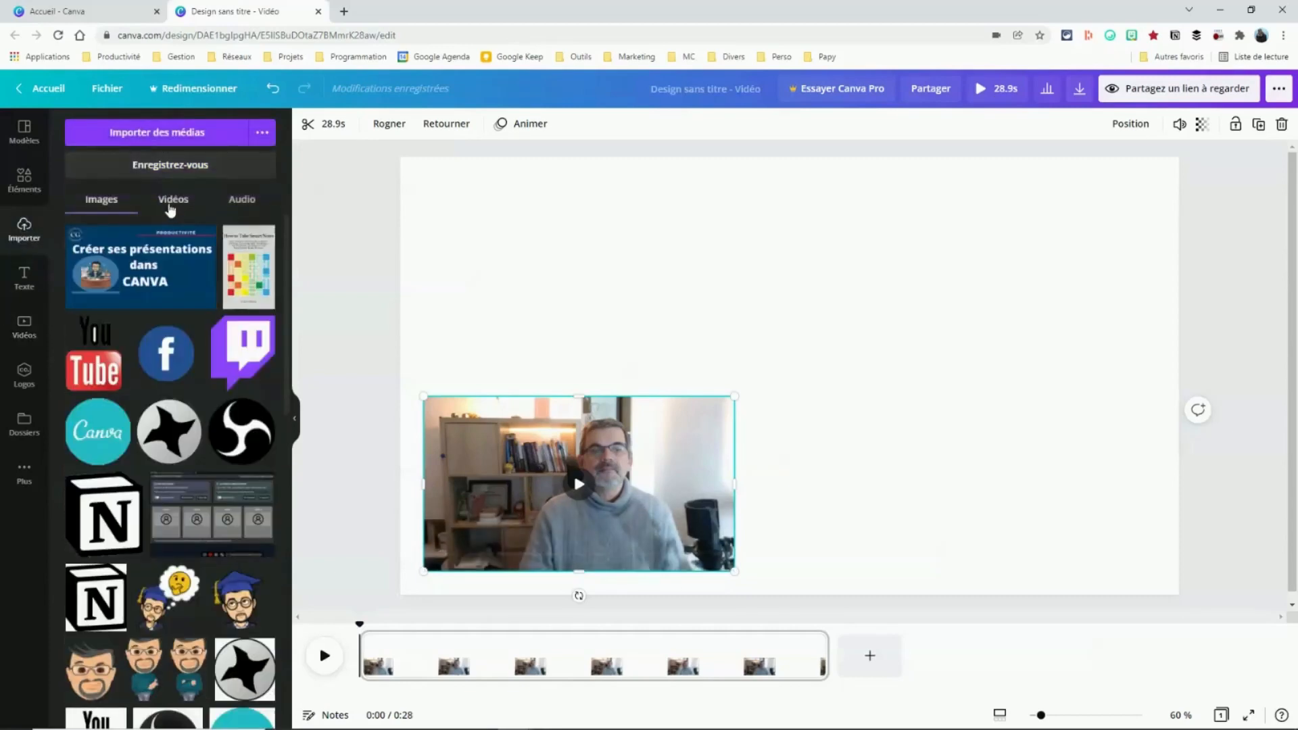
left_click(177, 203)
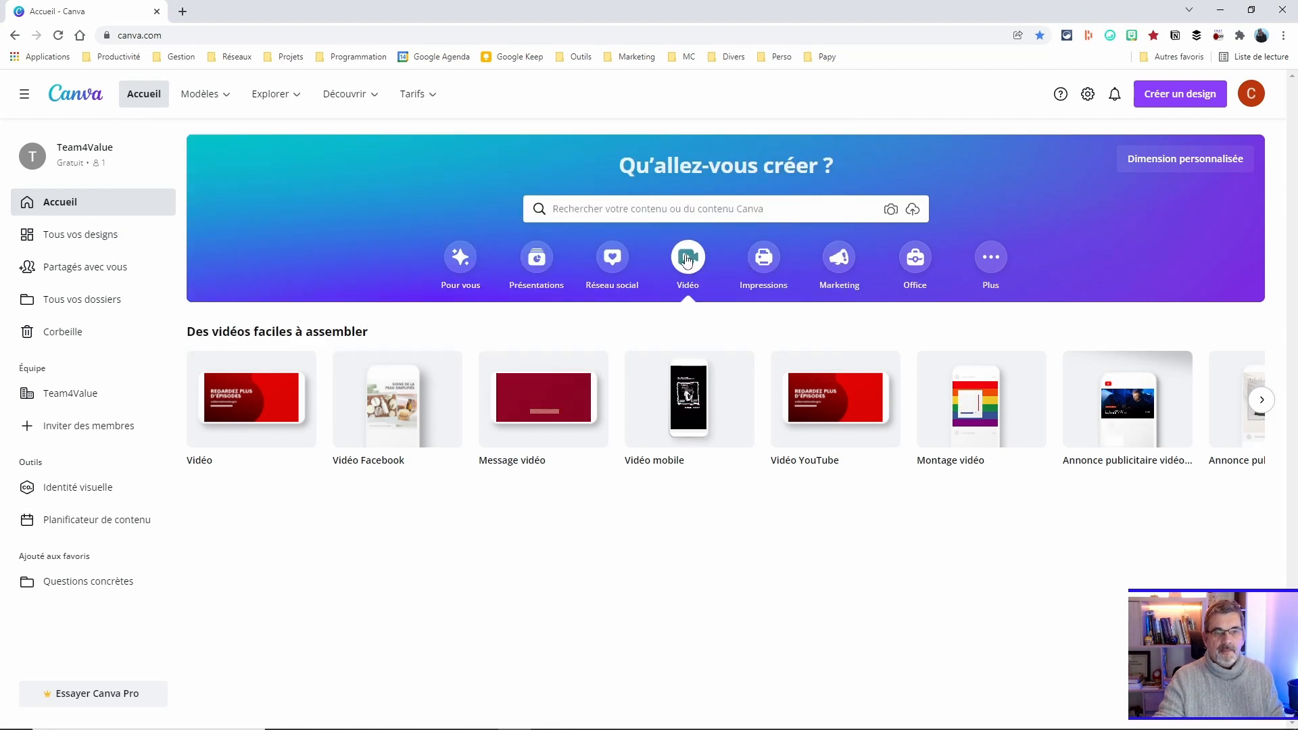
Create another blank Video design from the home page and collapse its side panel.
left_click(256, 395)
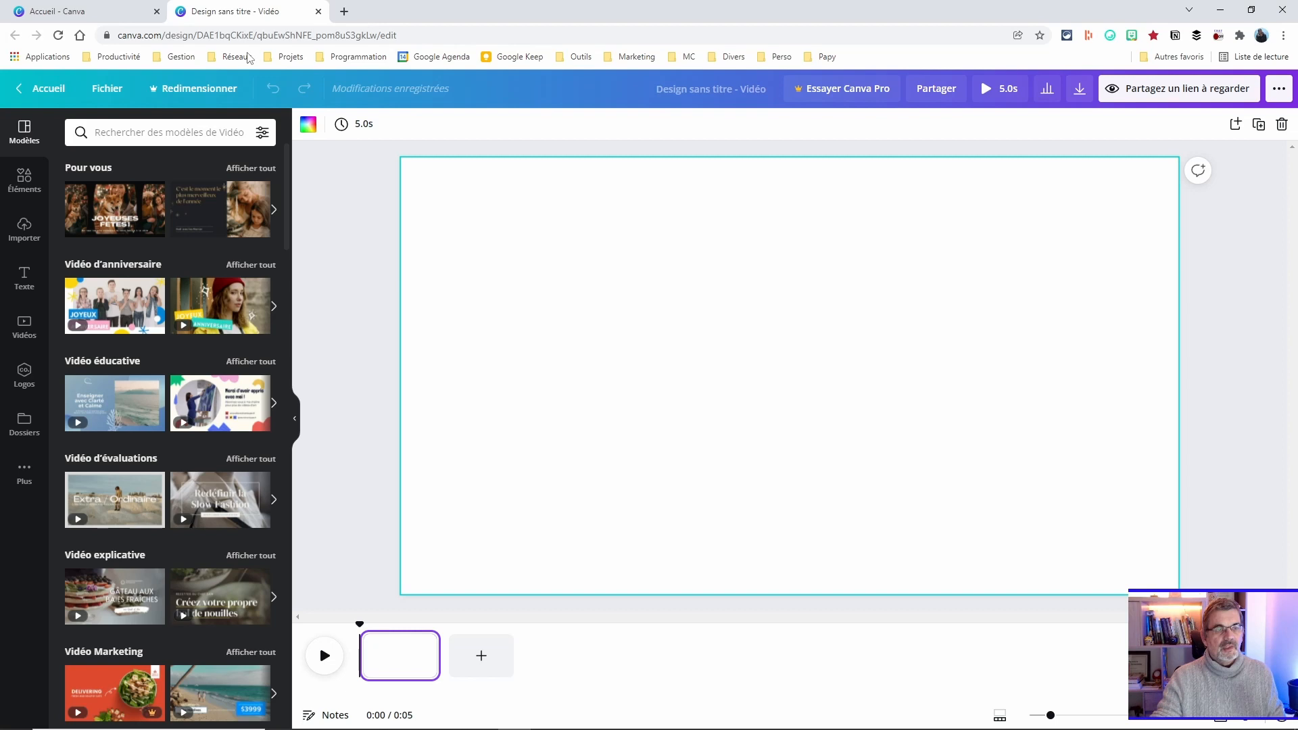
left_click(294, 419)
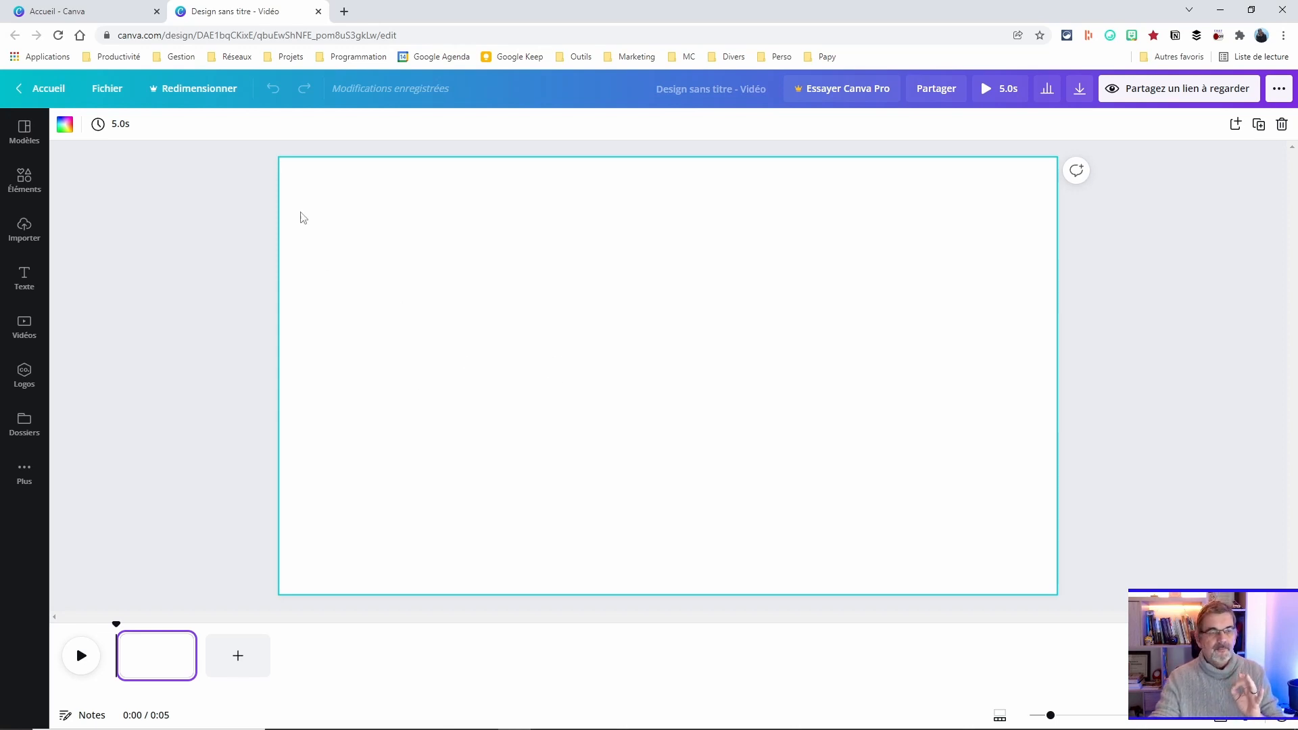
mouse_move(166, 654)
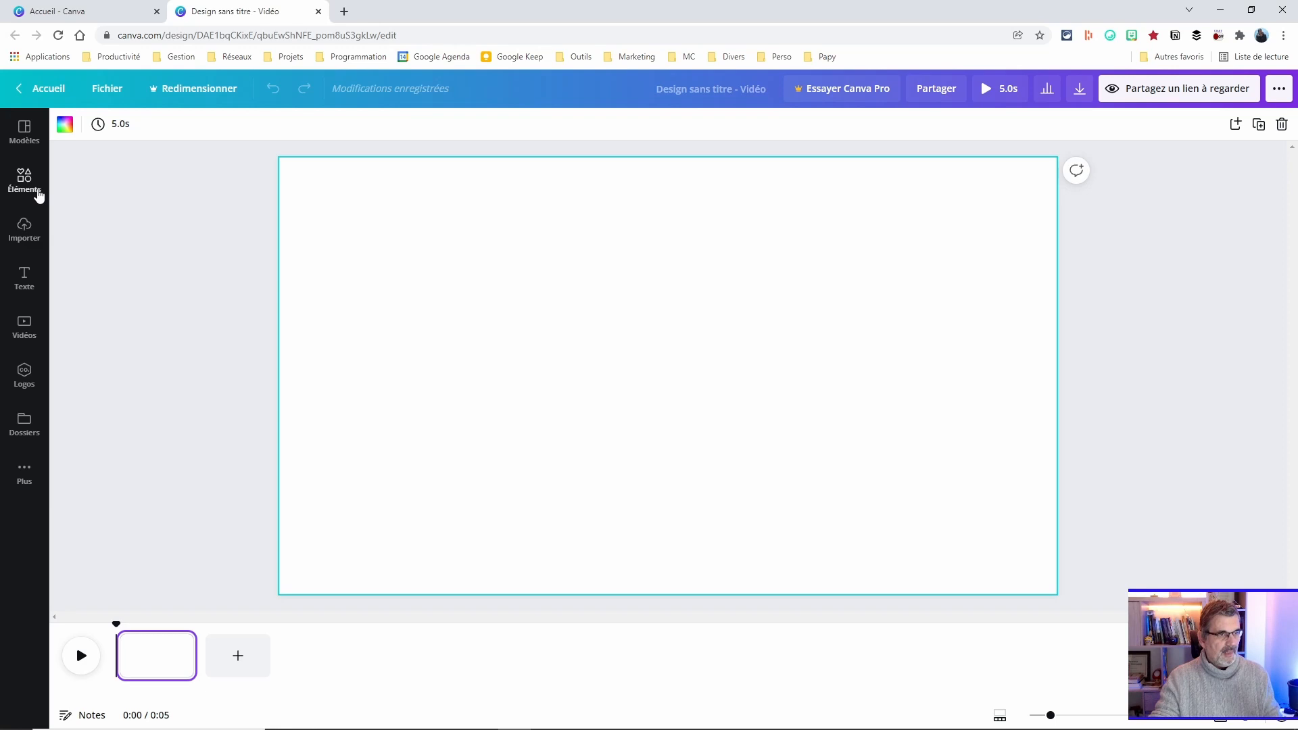
Add the uploaded "Créer ses présentations dans CANVA" image to the first page and enlarge it to fill the page.
left_click(23, 233)
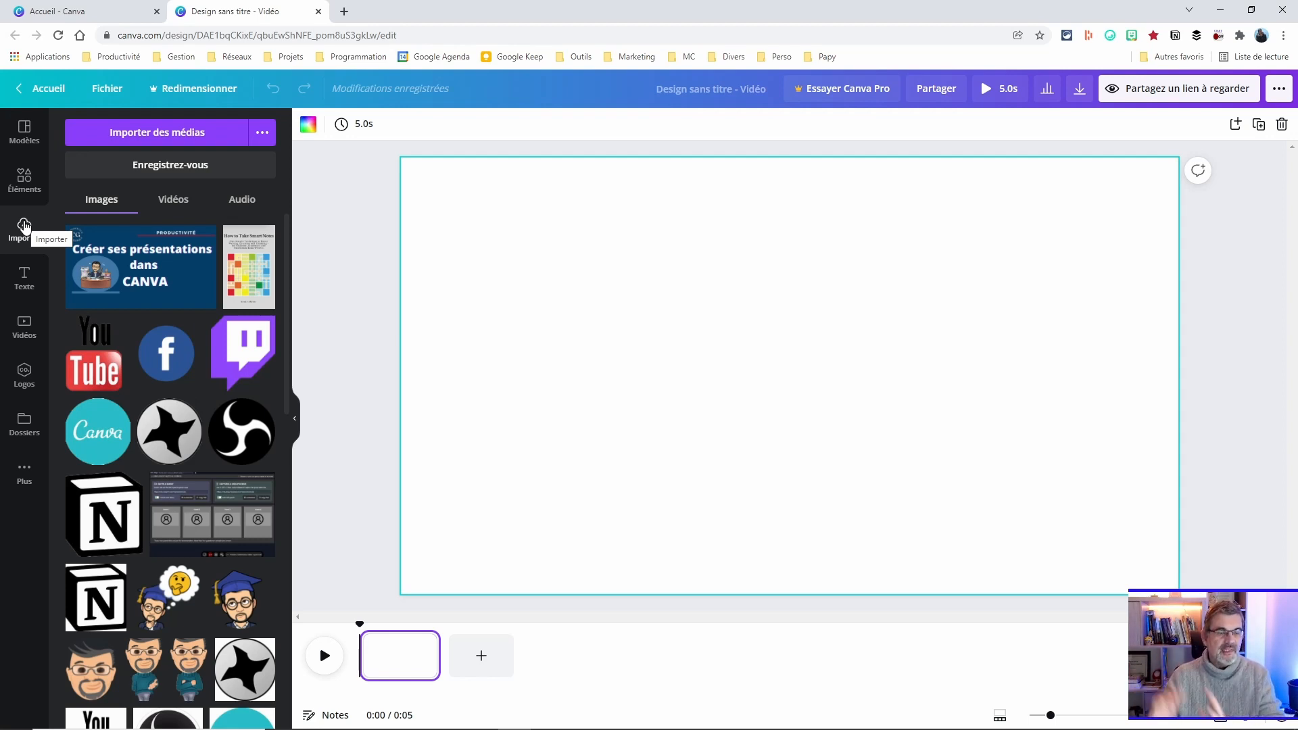
left_click(145, 265)
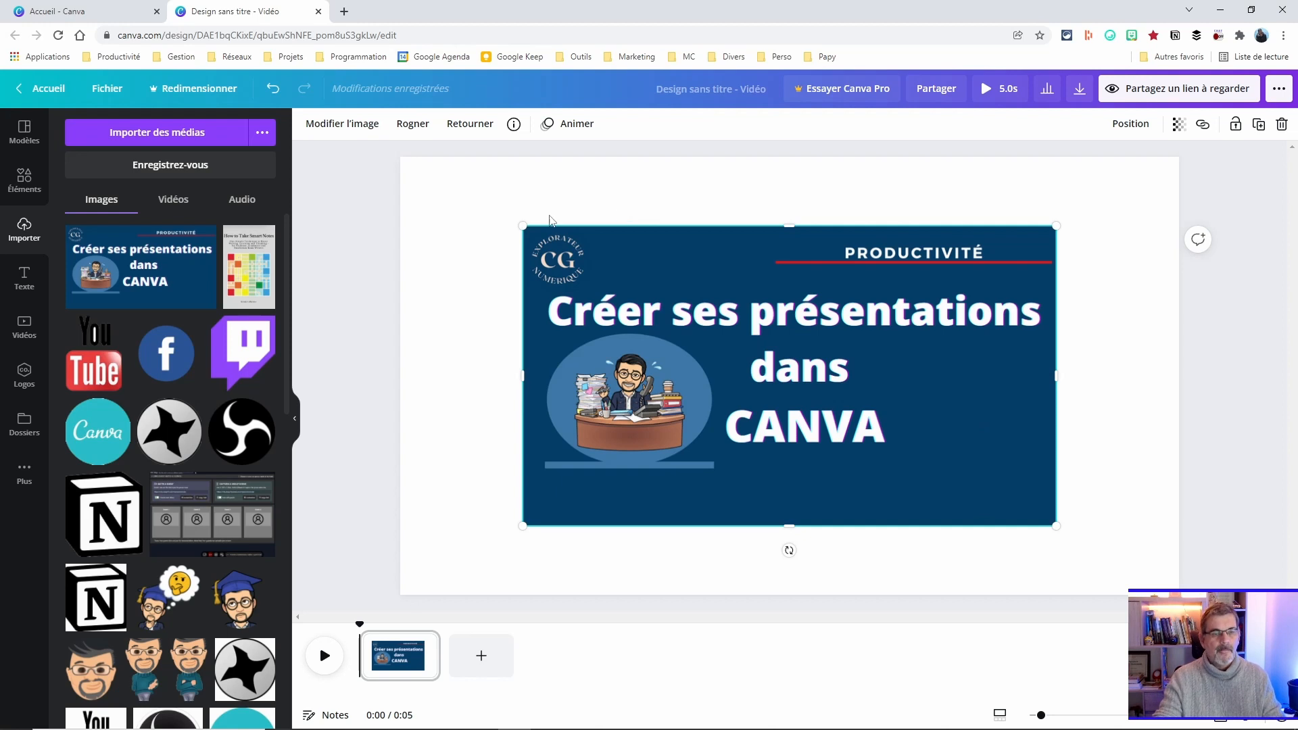
left_click_drag(522, 225, 400, 157)
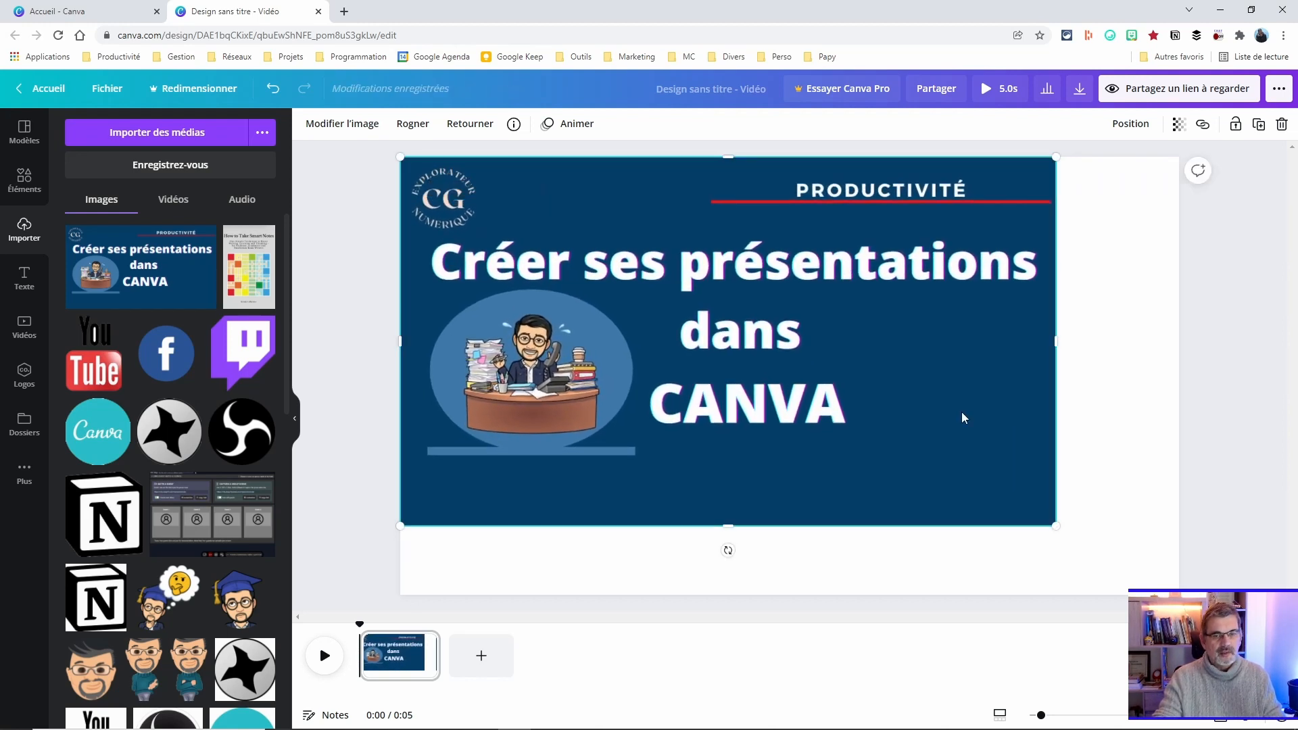
left_click_drag(1055, 525, 1179, 595)
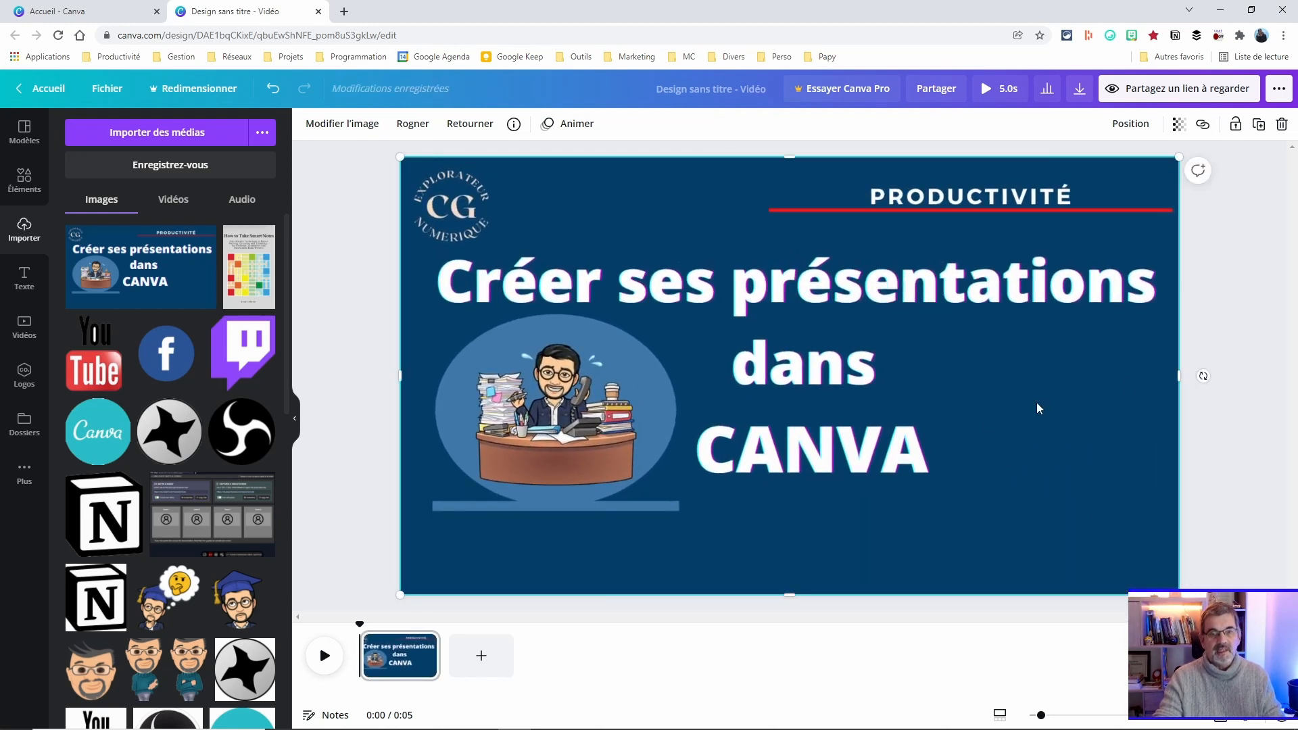
left_click_drag(1178, 376, 1141, 398)
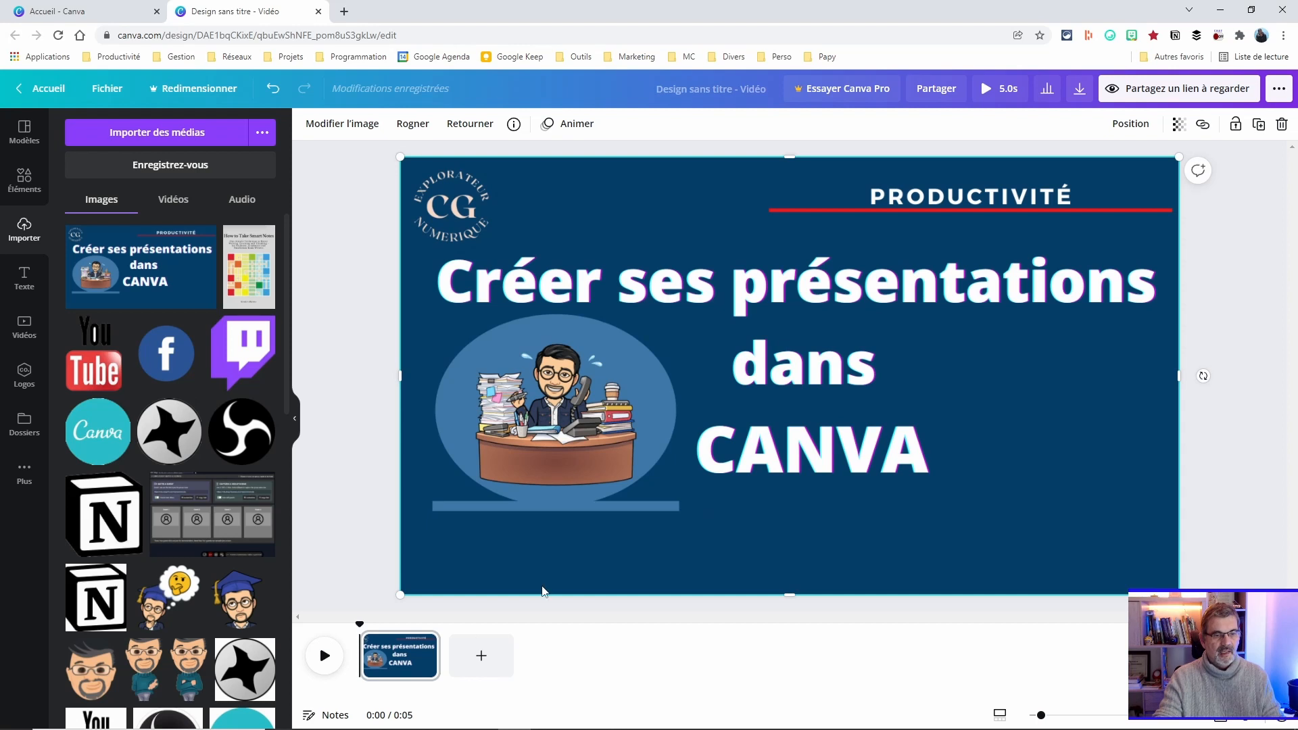
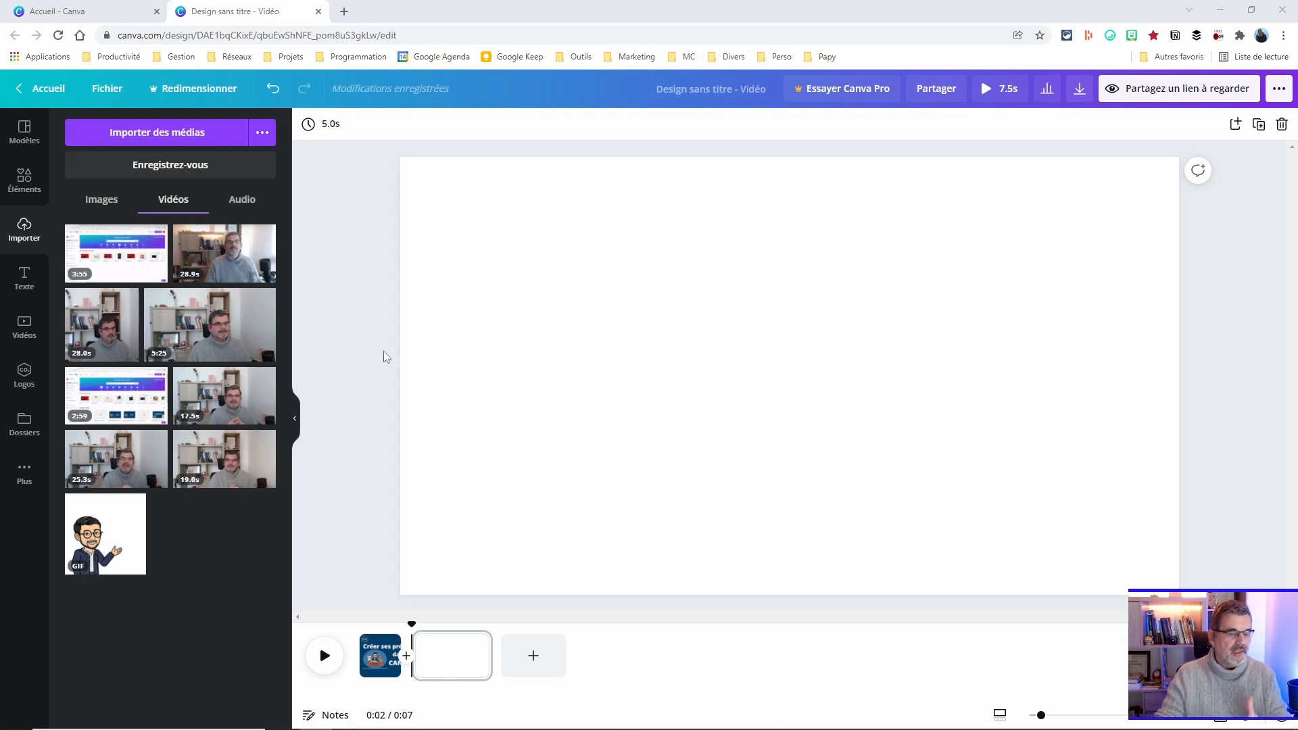
Add the 19-second uploaded webcam clip to the blank second page and pause its playback.
left_click(226, 465)
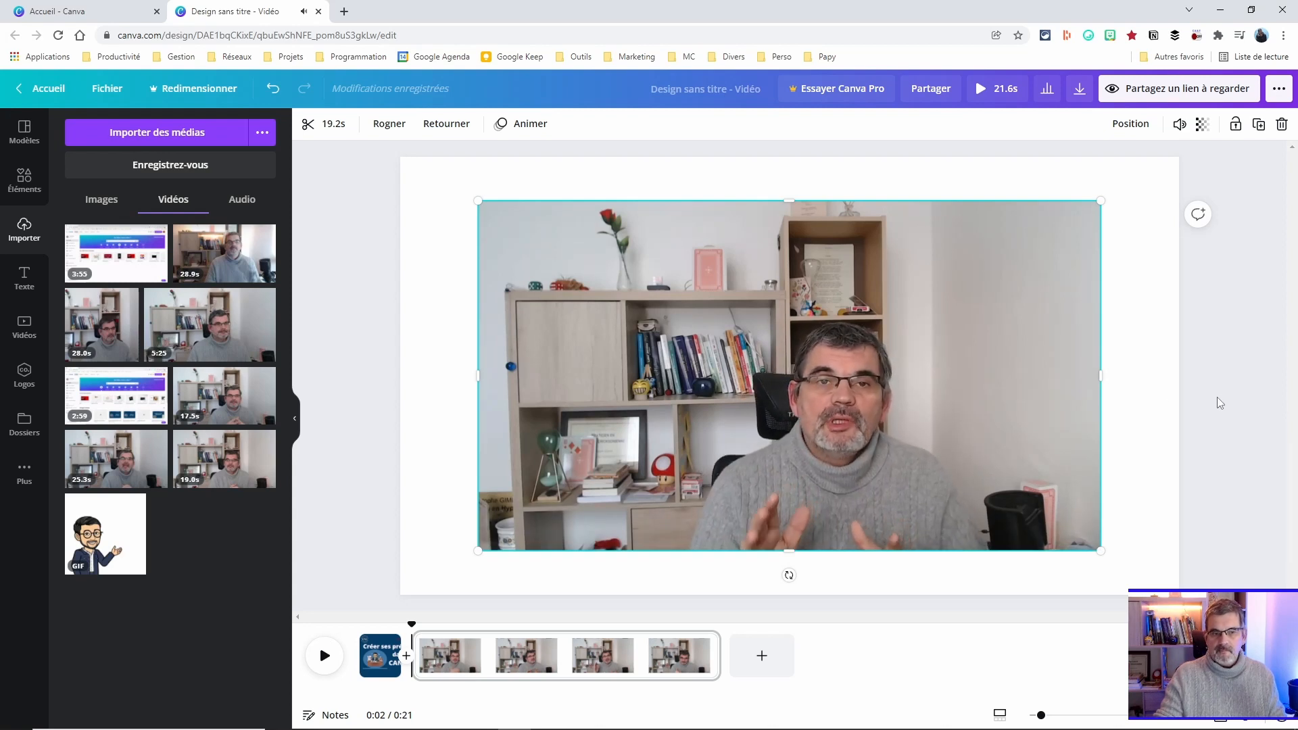
mouse_move(947, 363)
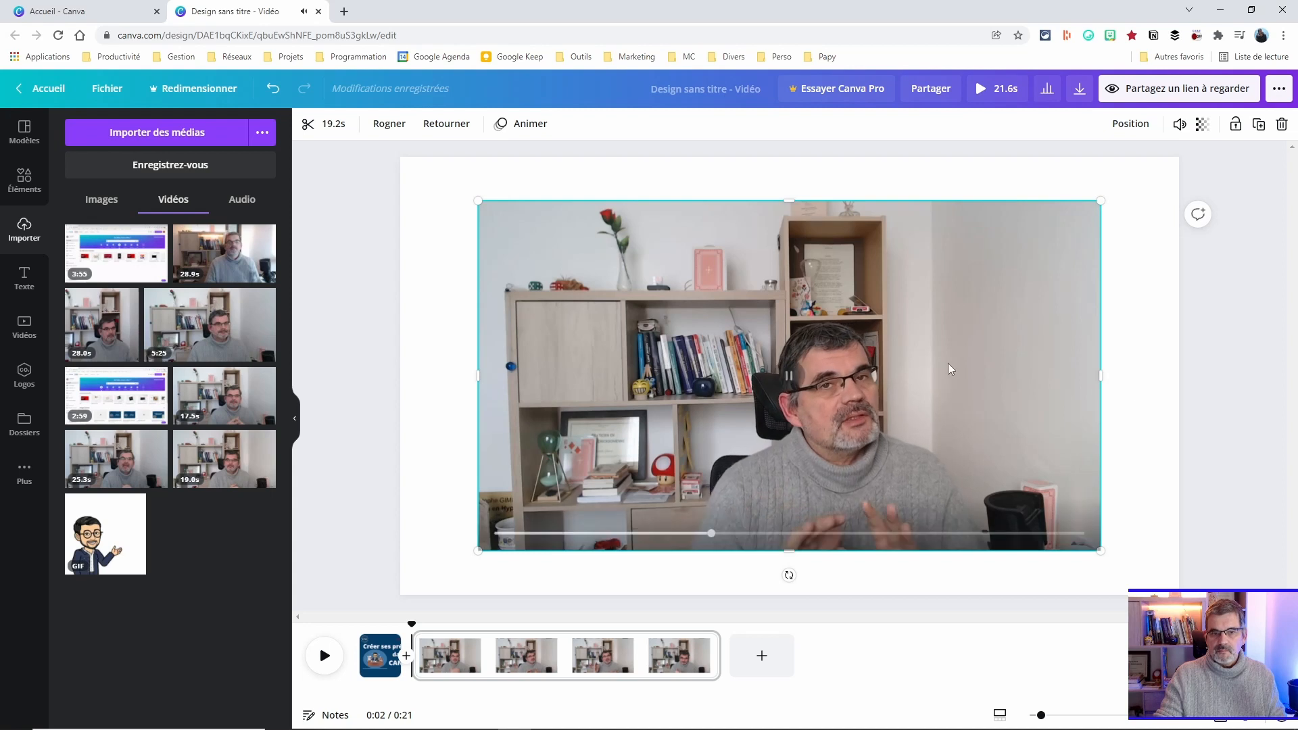
left_click(789, 377)
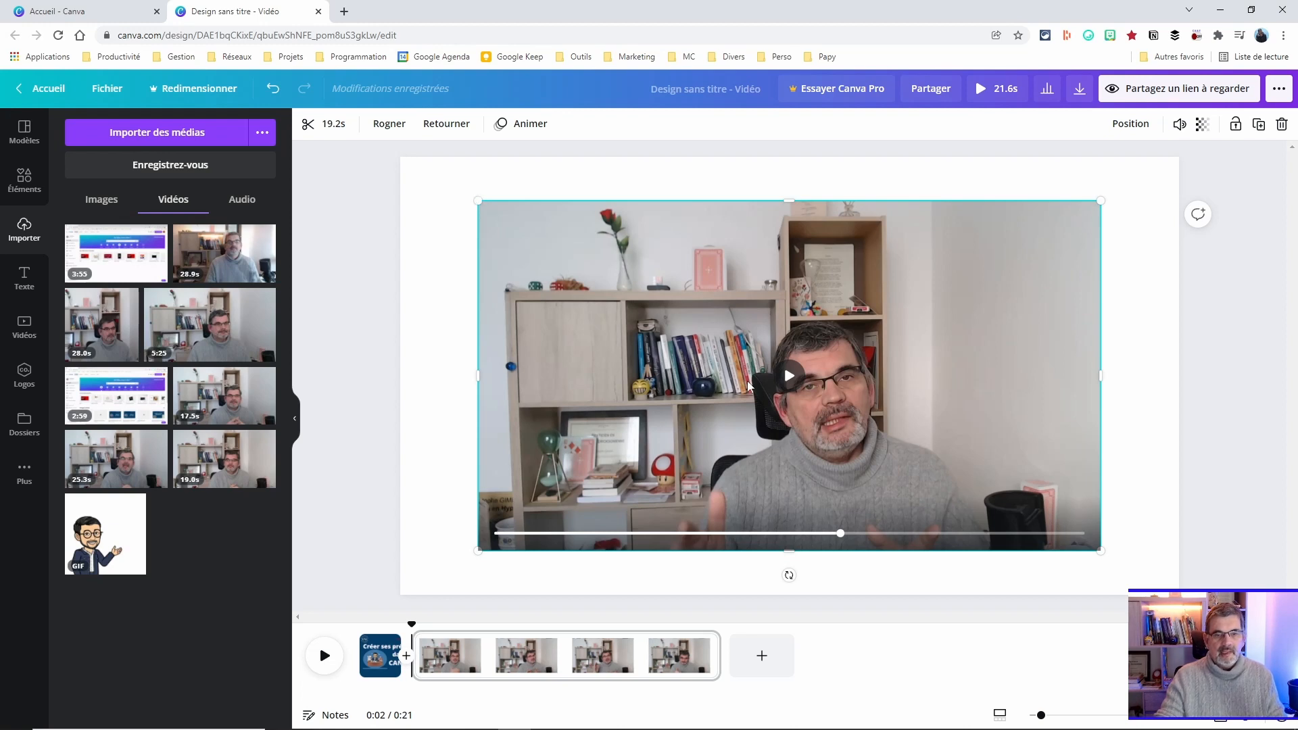
Crop the webcam clip's sides and top around the speaker, enlarge it to nearly full page height and centre it.
left_click_drag(479, 376, 658, 387)
left_click_drag(1102, 383, 991, 395)
left_click_drag(825, 200, 826, 305)
left_click_drag(655, 305, 476, 171)
left_click_drag(989, 554, 1045, 591)
left_click_drag(895, 472, 933, 471)
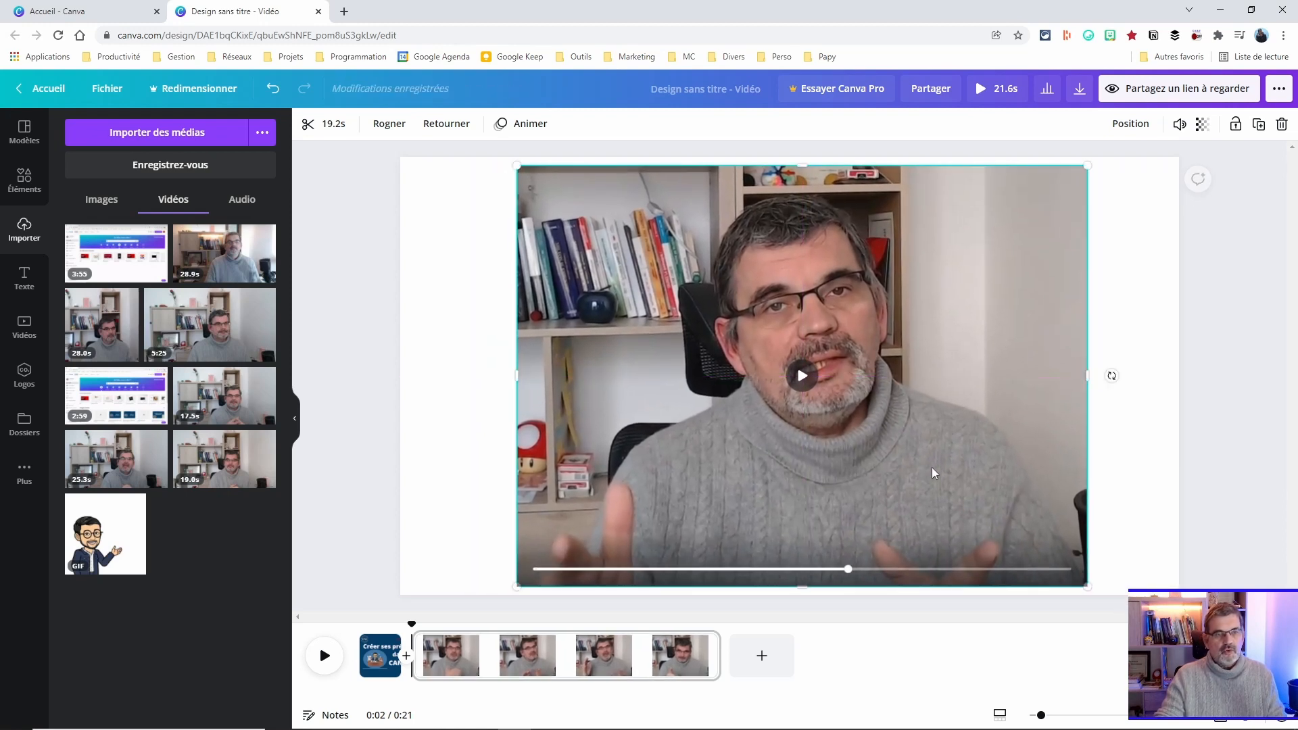
Set the second page's background to the dark blue taken from the title image's colours.
left_click(438, 252)
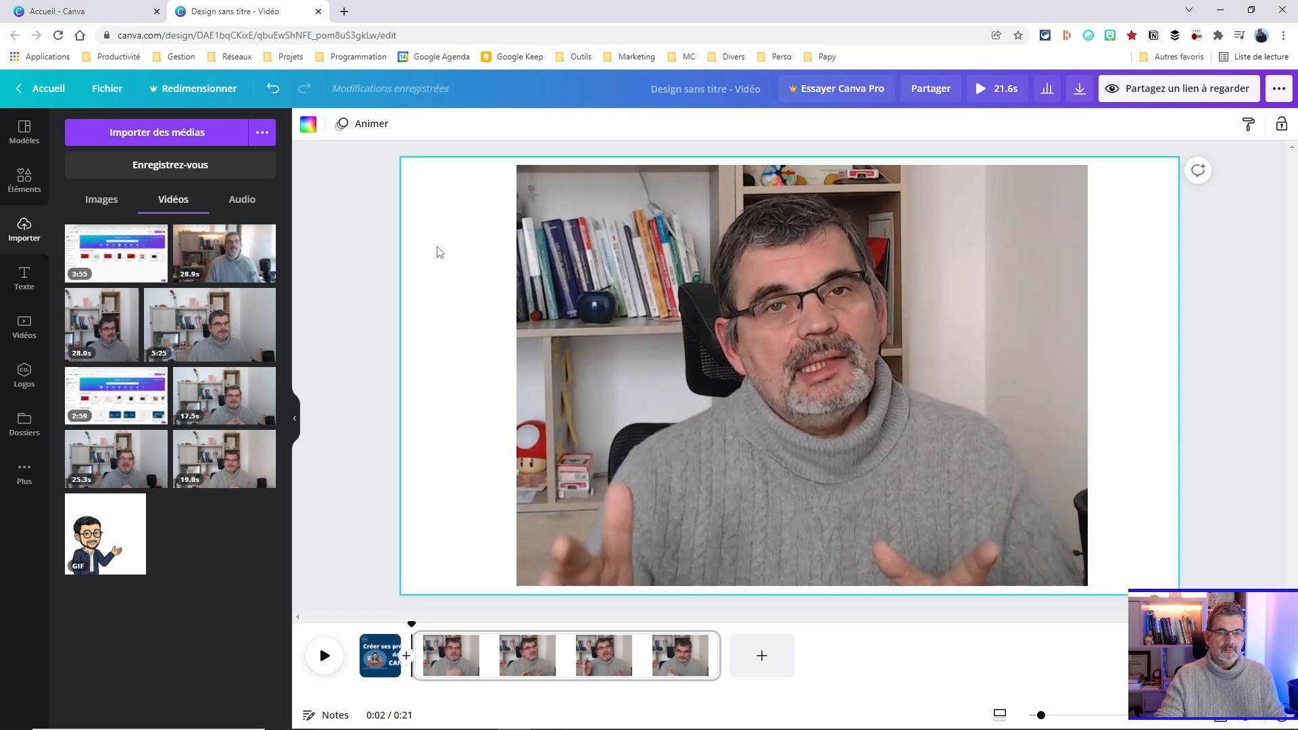
left_click(308, 125)
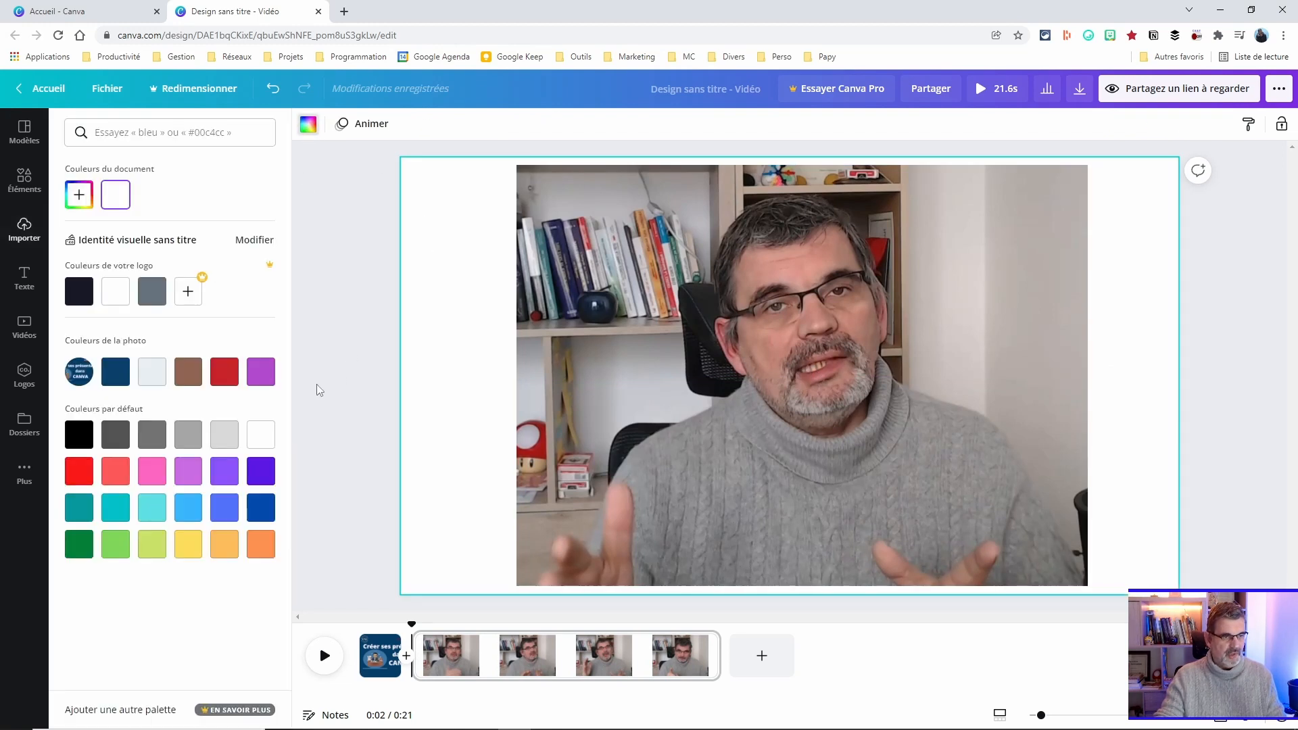
left_click(117, 374)
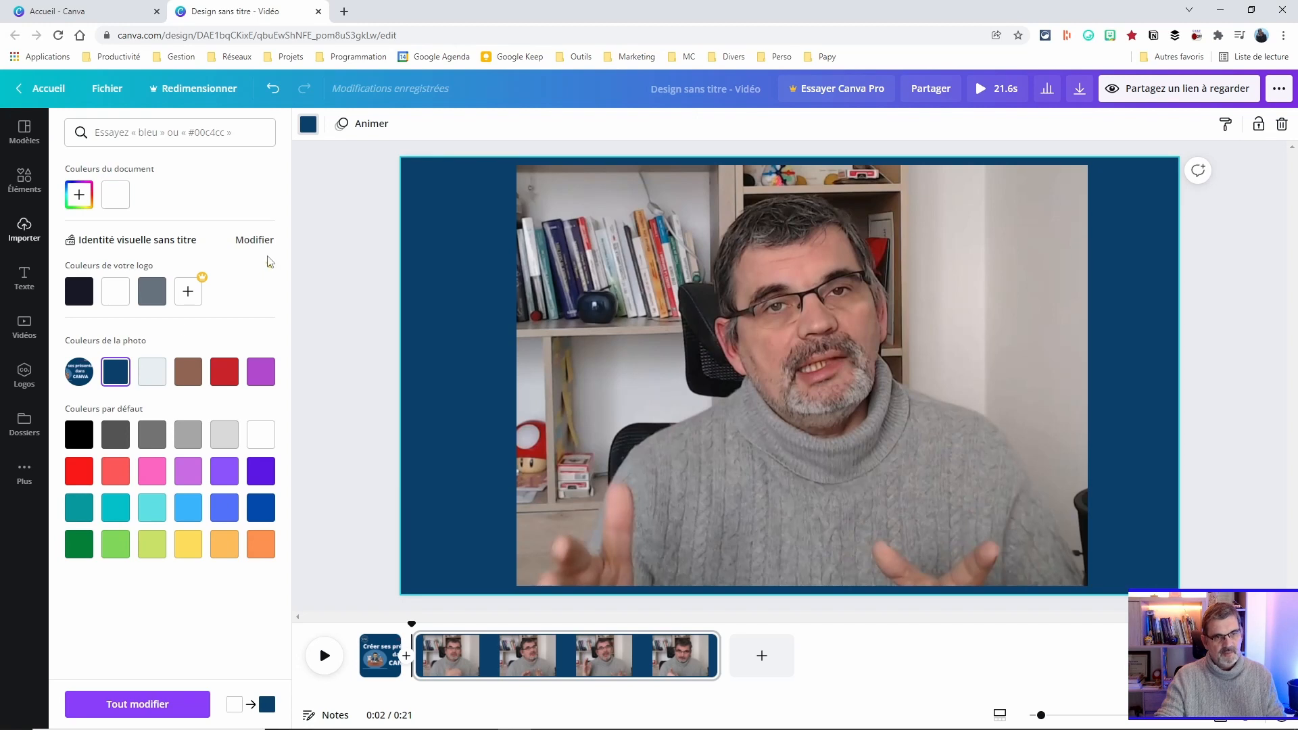
left_click(308, 125)
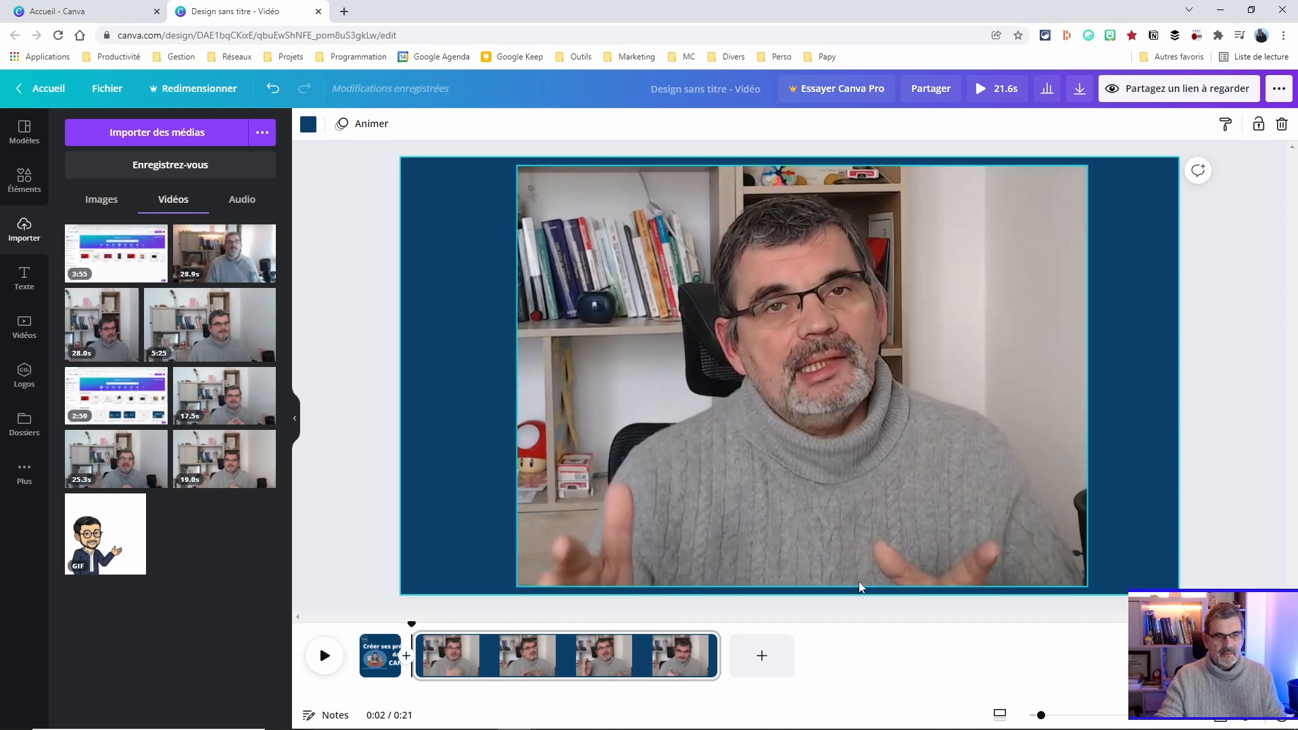
Play the second page's clip to its end and move the playhead back to 3.3 s to examine its start.
left_click(325, 657)
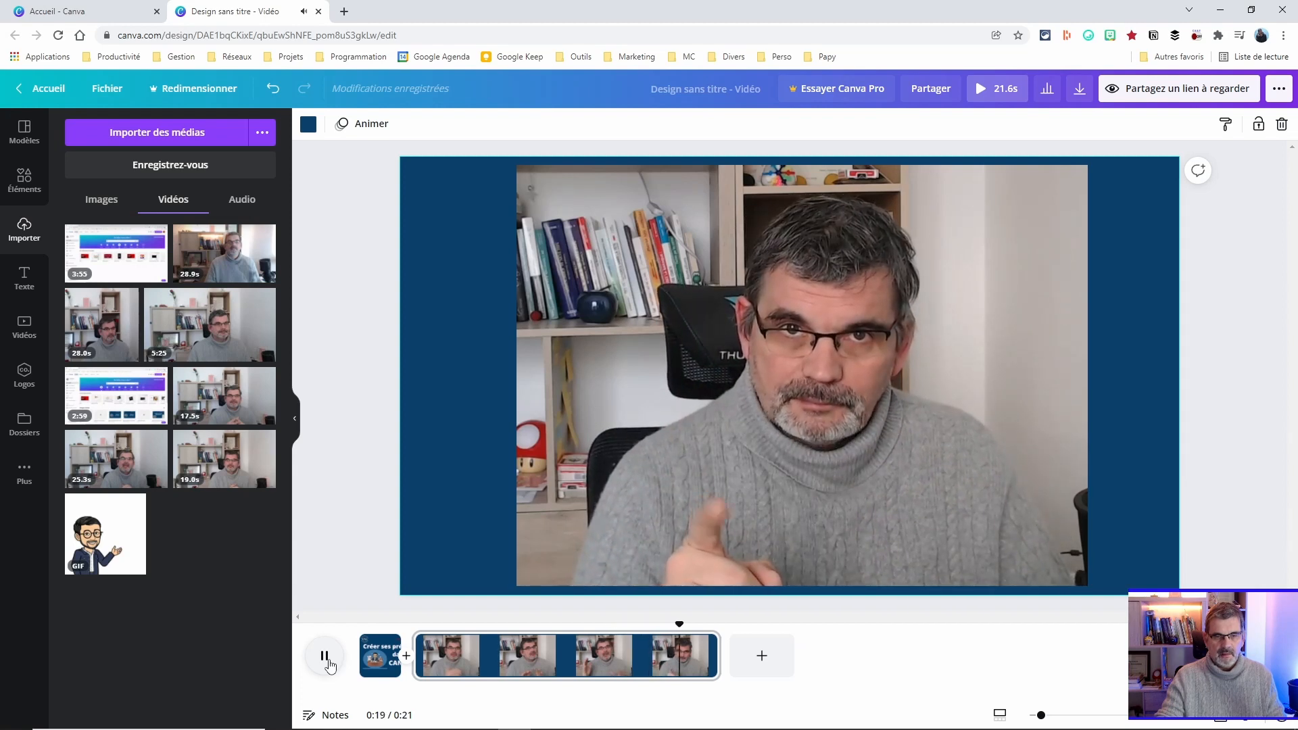
left_click(819, 379)
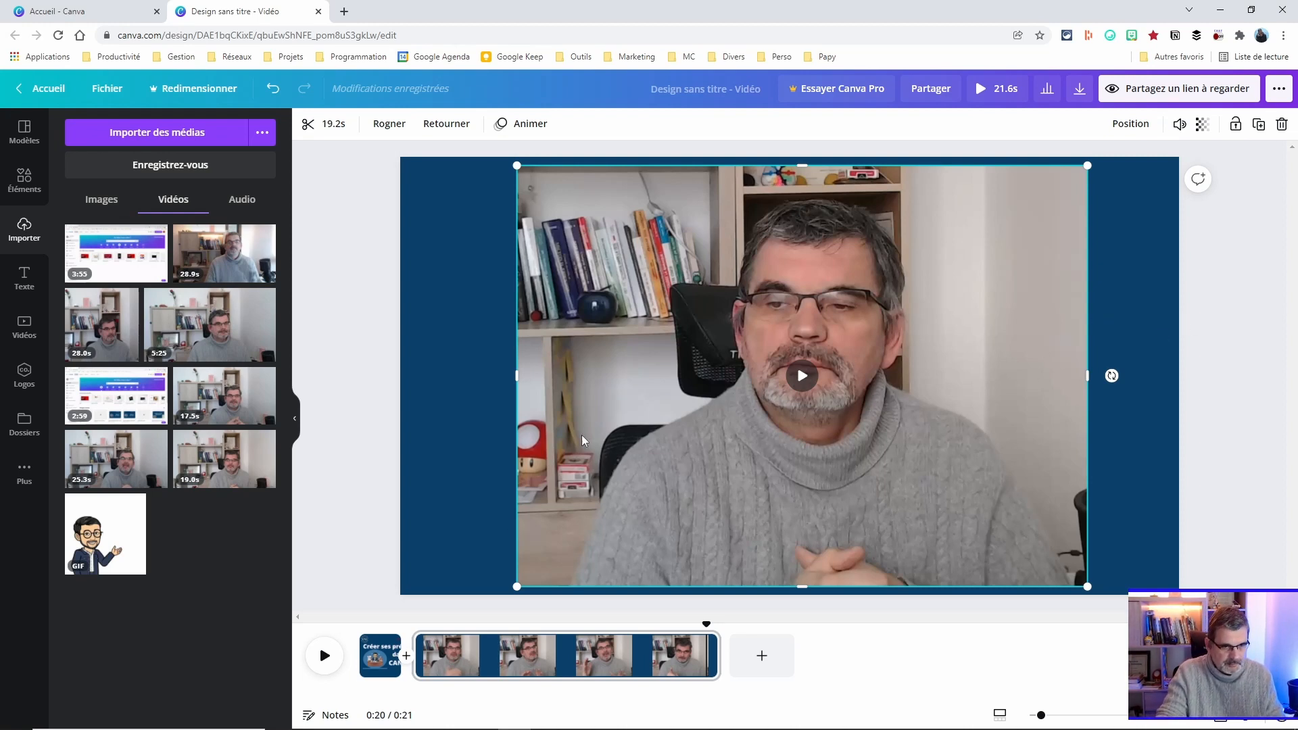
left_click_drag(706, 625, 451, 615)
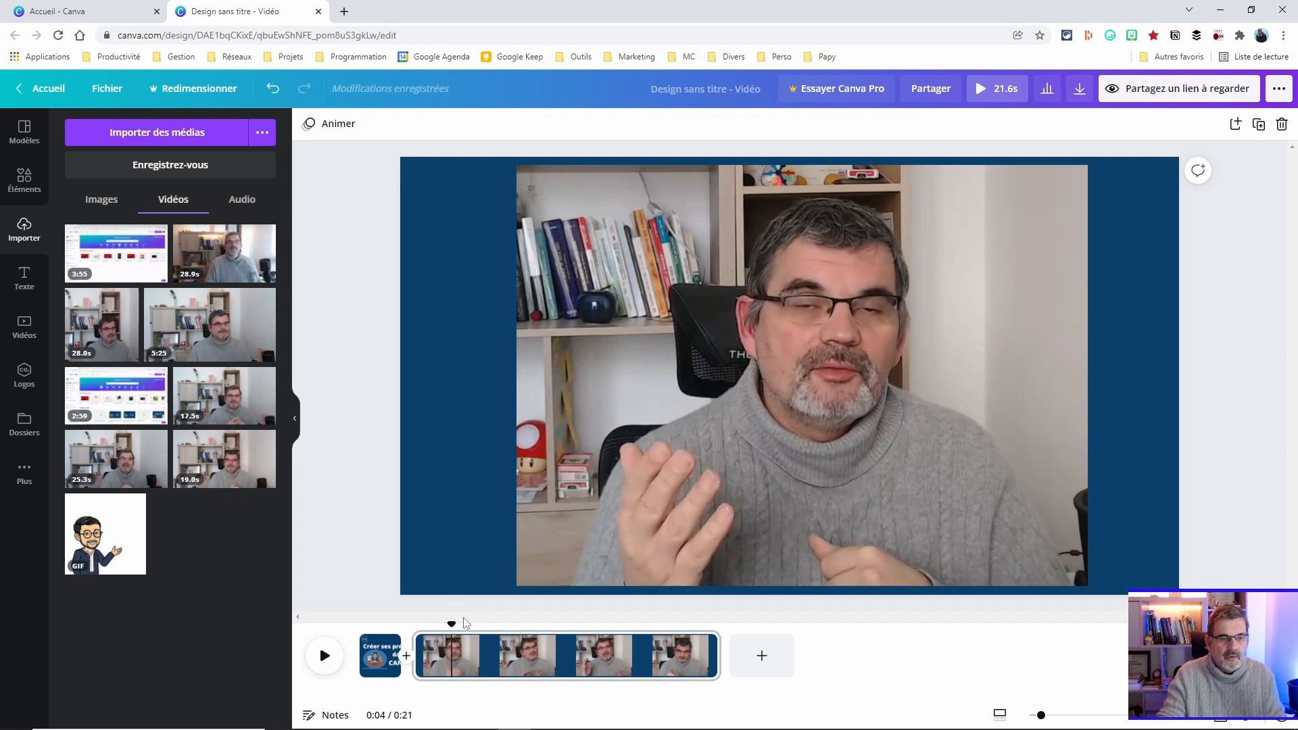
left_click_drag(453, 626, 428, 627)
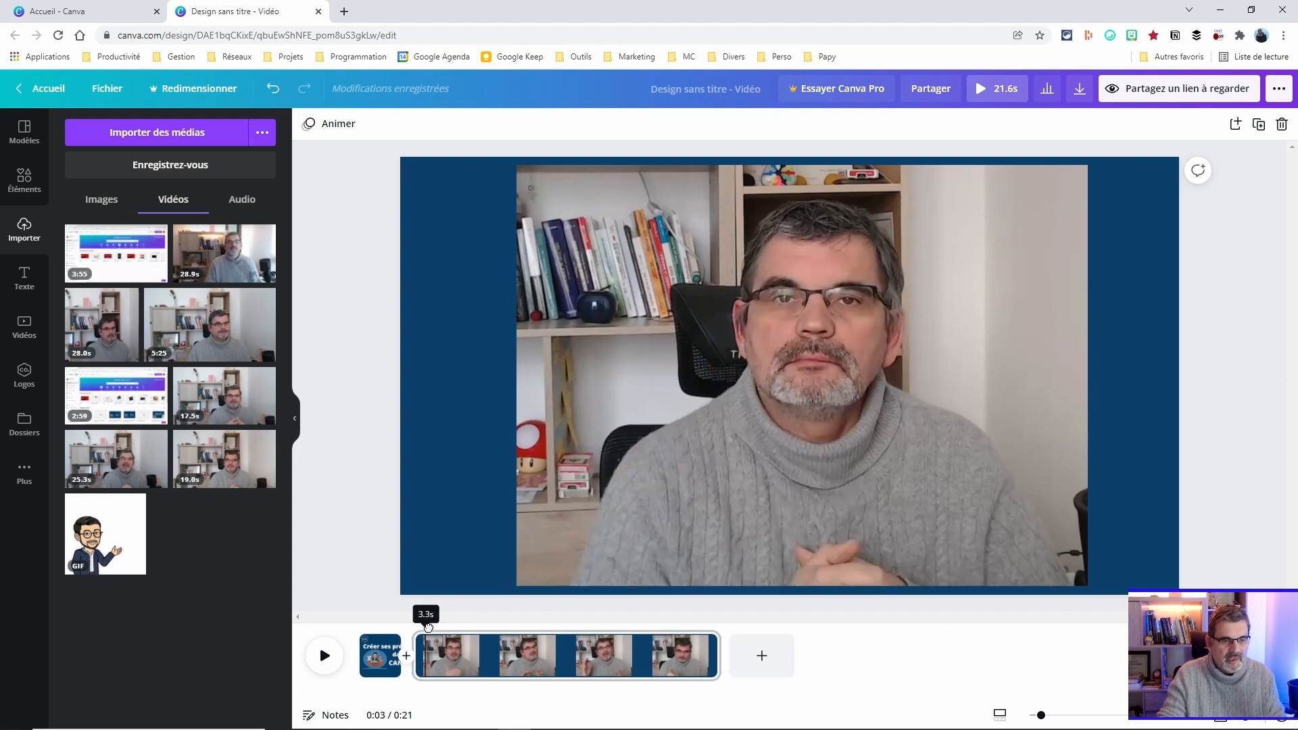
Play short stretches of the second page's clip around 3 to 4 s to find where the speech begins.
left_click(773, 341)
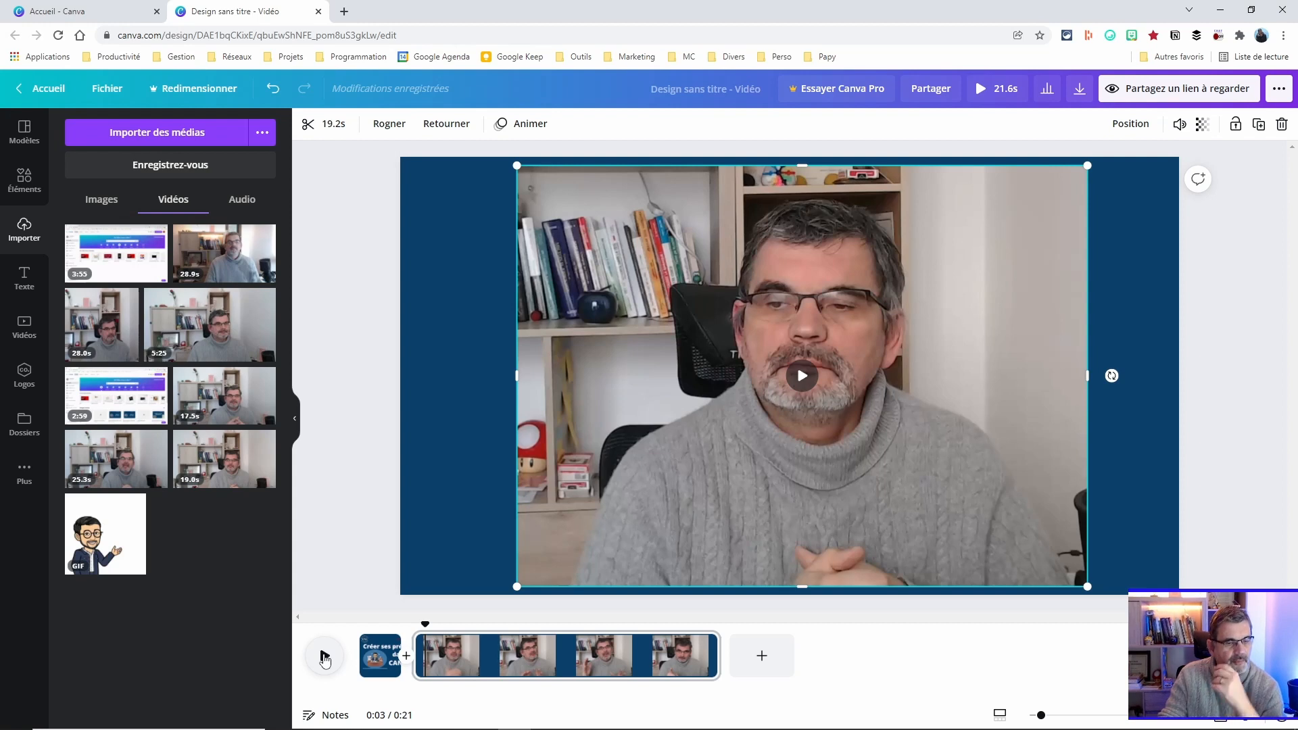
left_click(325, 655)
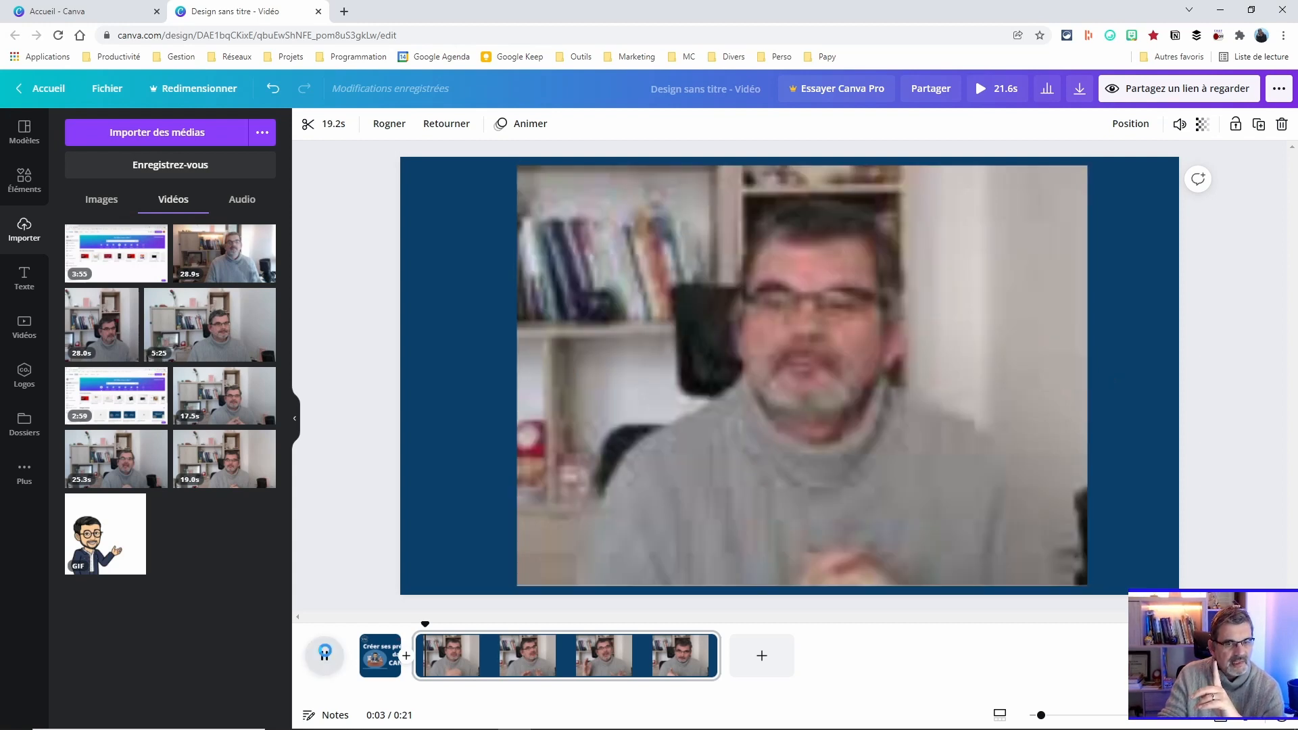
left_click(324, 657)
left_click_drag(448, 623, 434, 629)
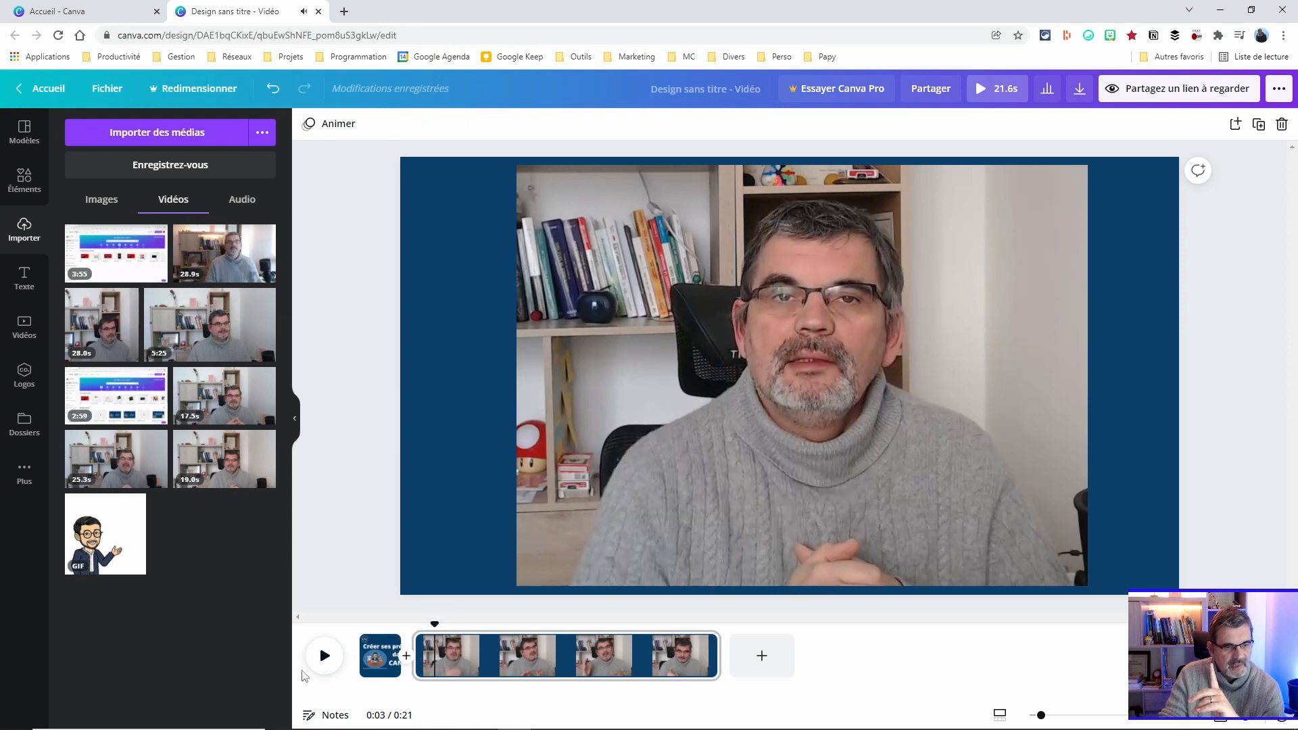
left_click(324, 656)
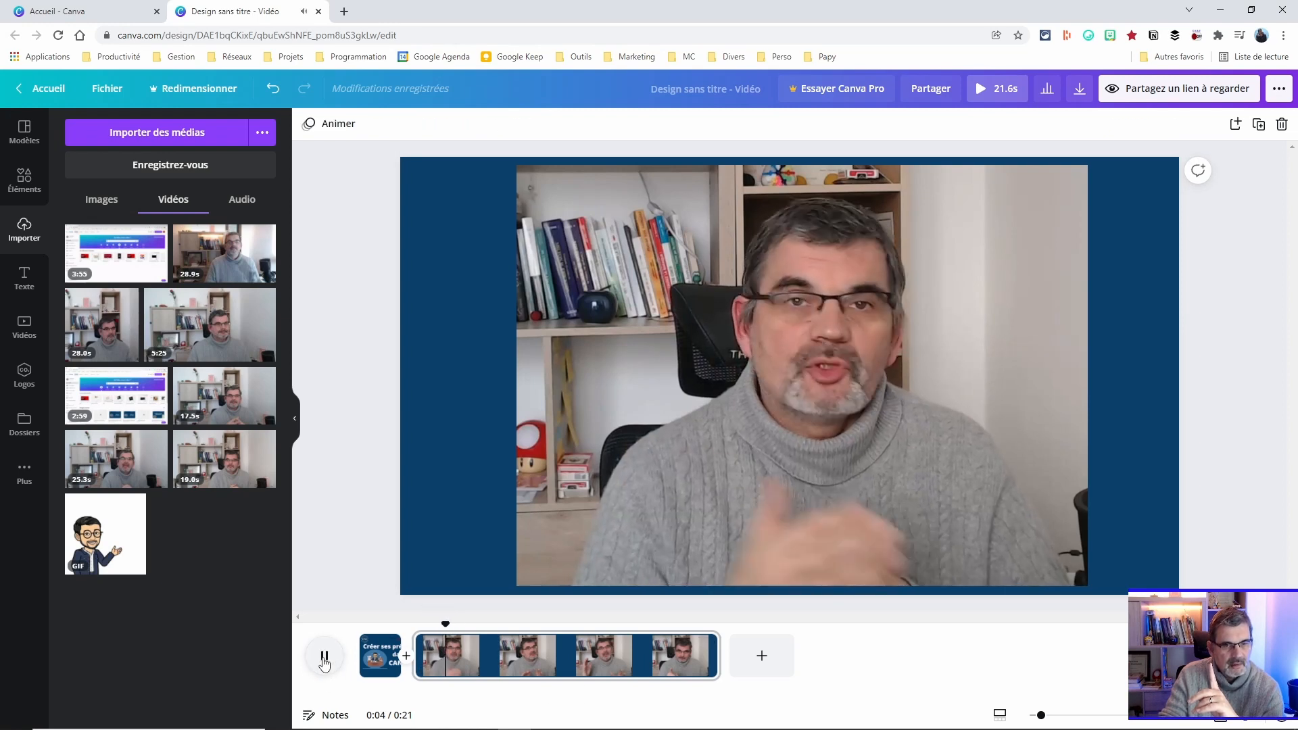
left_click(324, 656)
left_click_drag(441, 623, 429, 624)
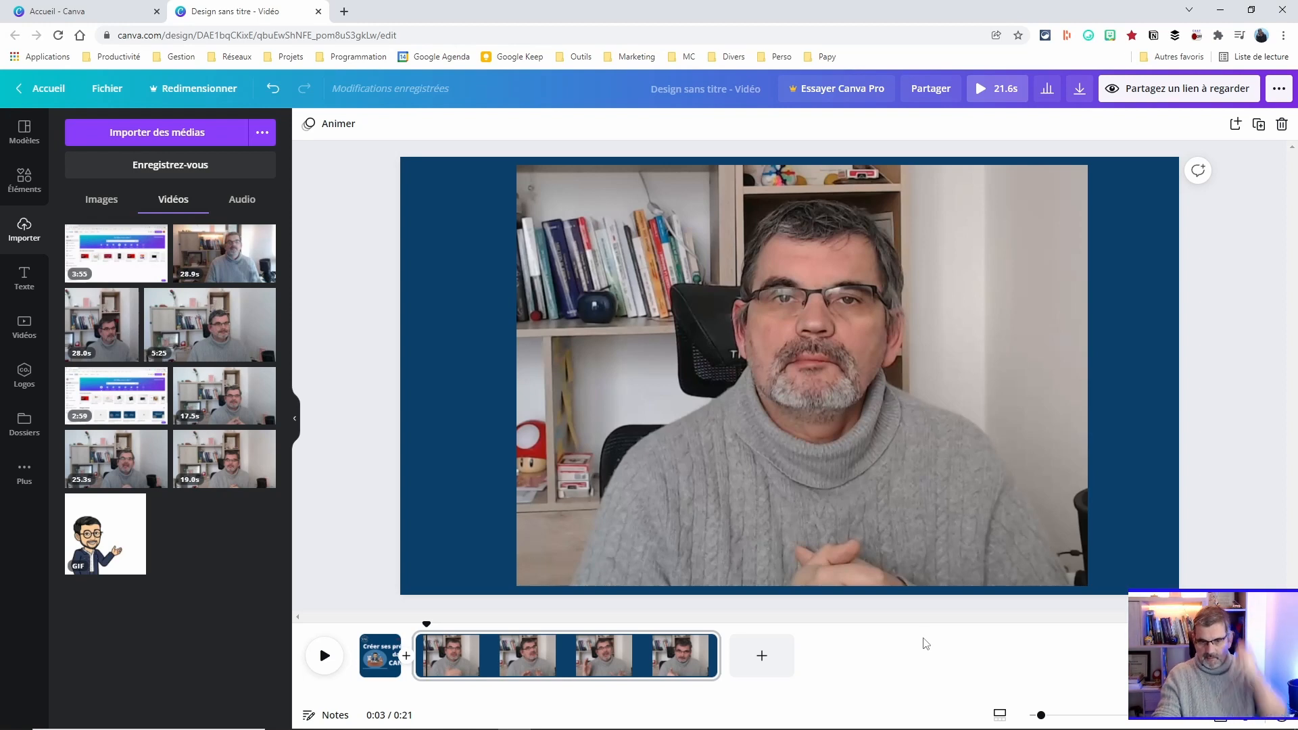
Split the second page's clip at about 3.3 s, just before the speech begins.
left_click(1000, 715)
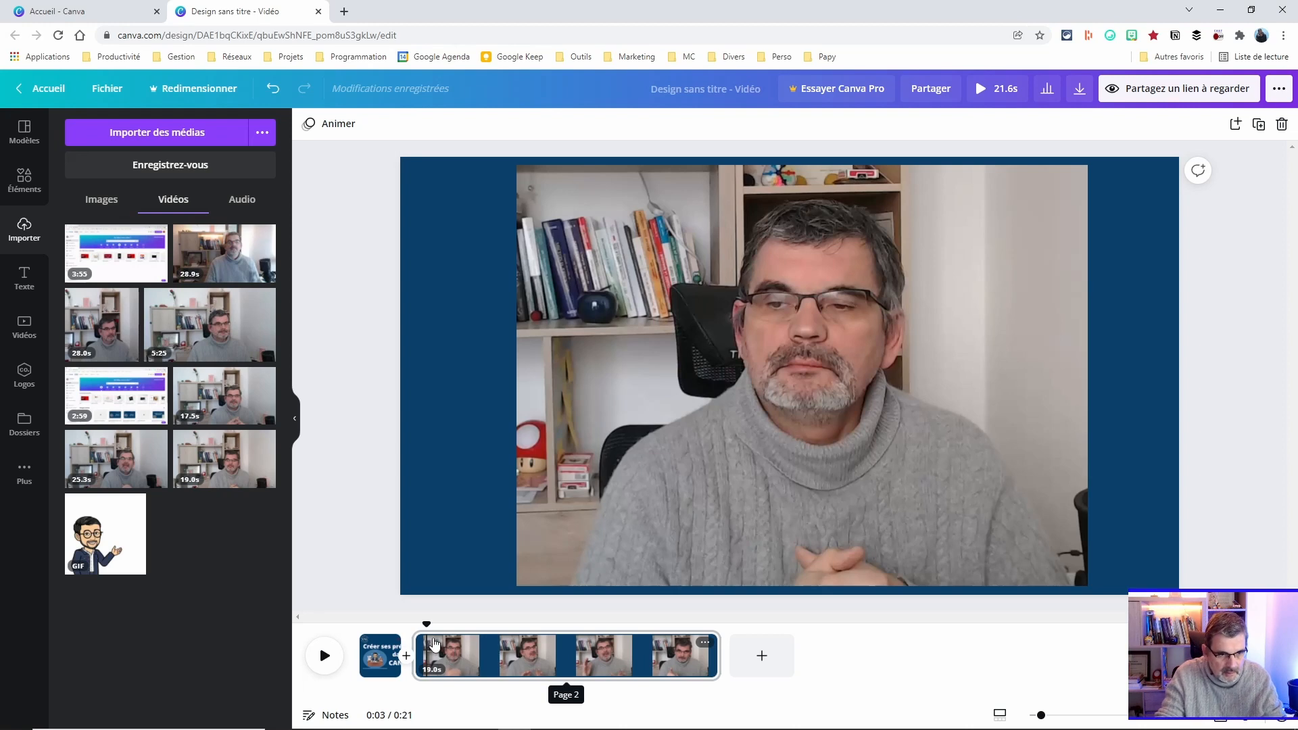
left_click(459, 653)
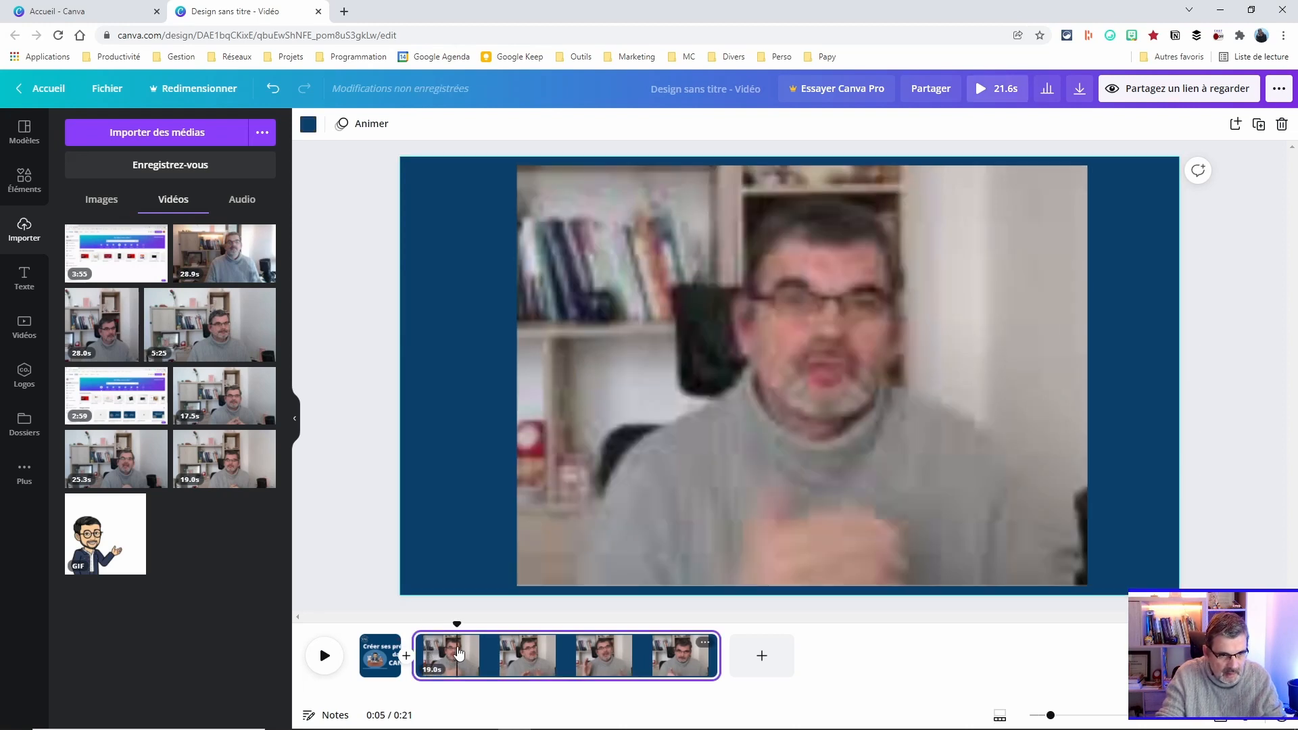
left_click(431, 625)
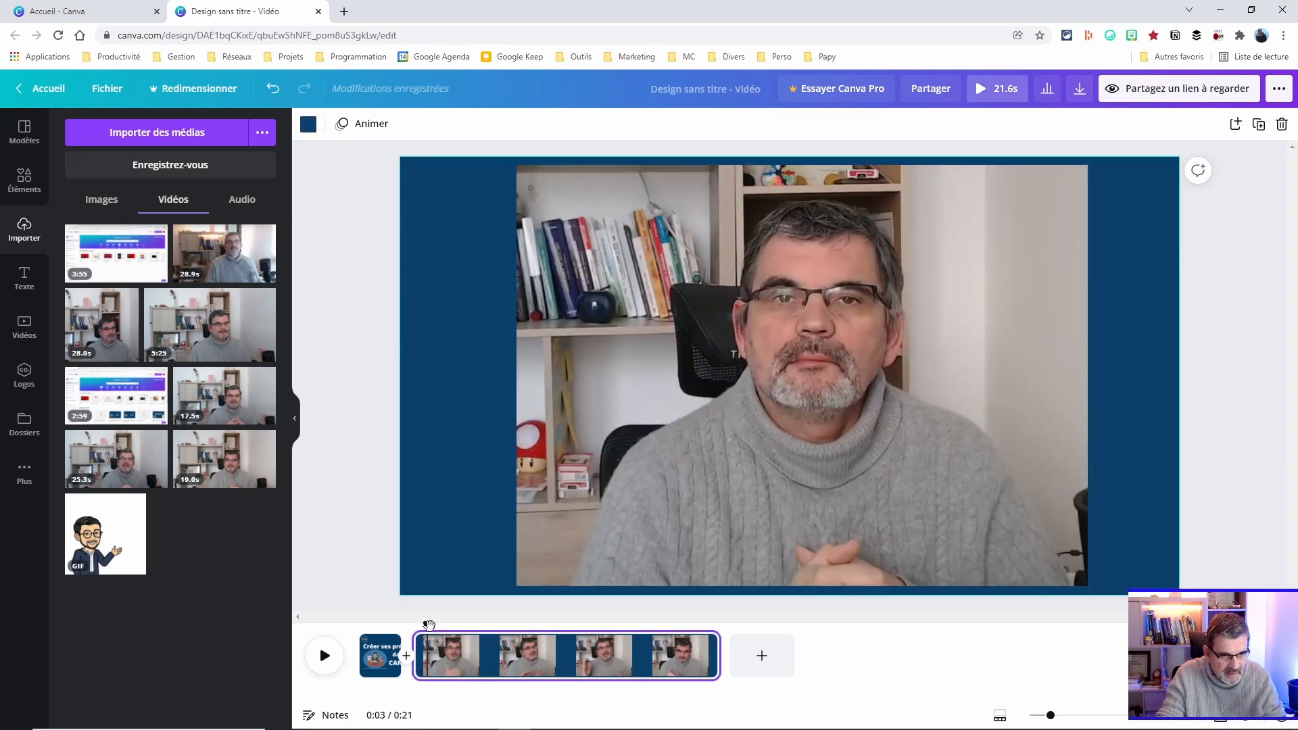
left_click(426, 625)
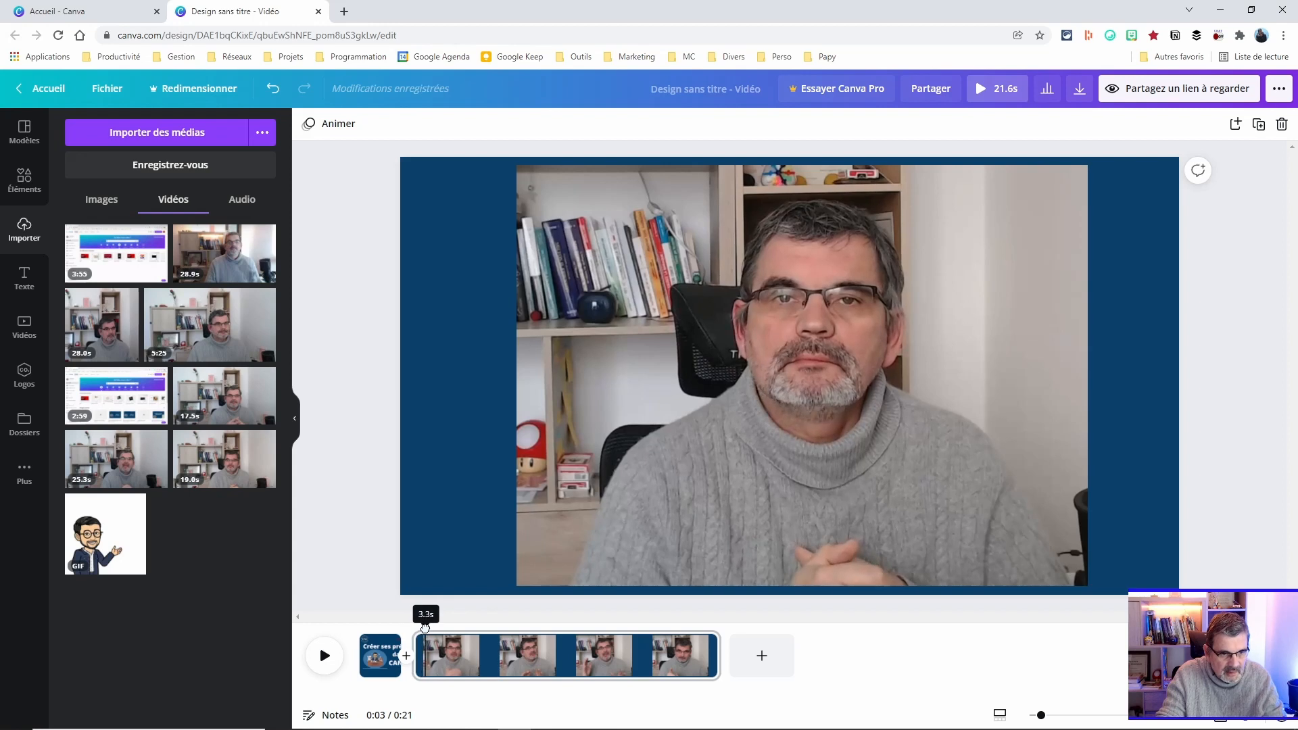
left_click(705, 643)
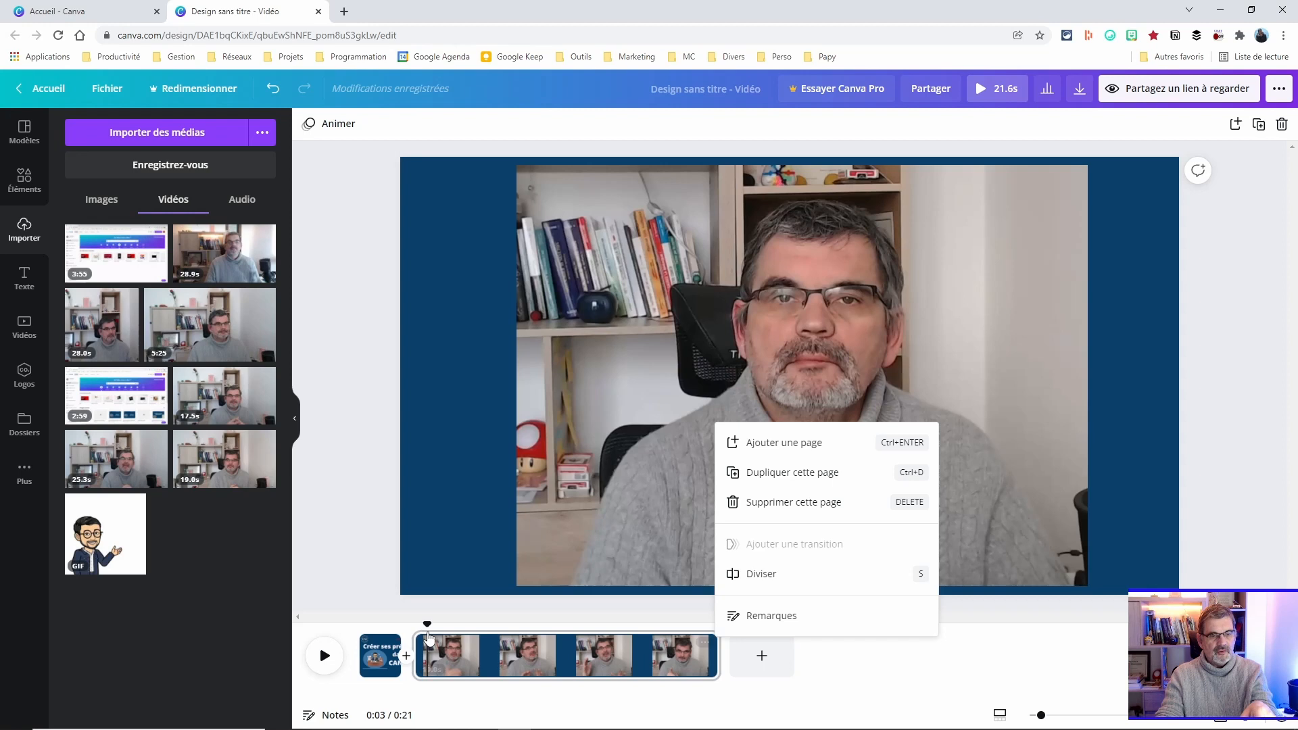
left_click(765, 573)
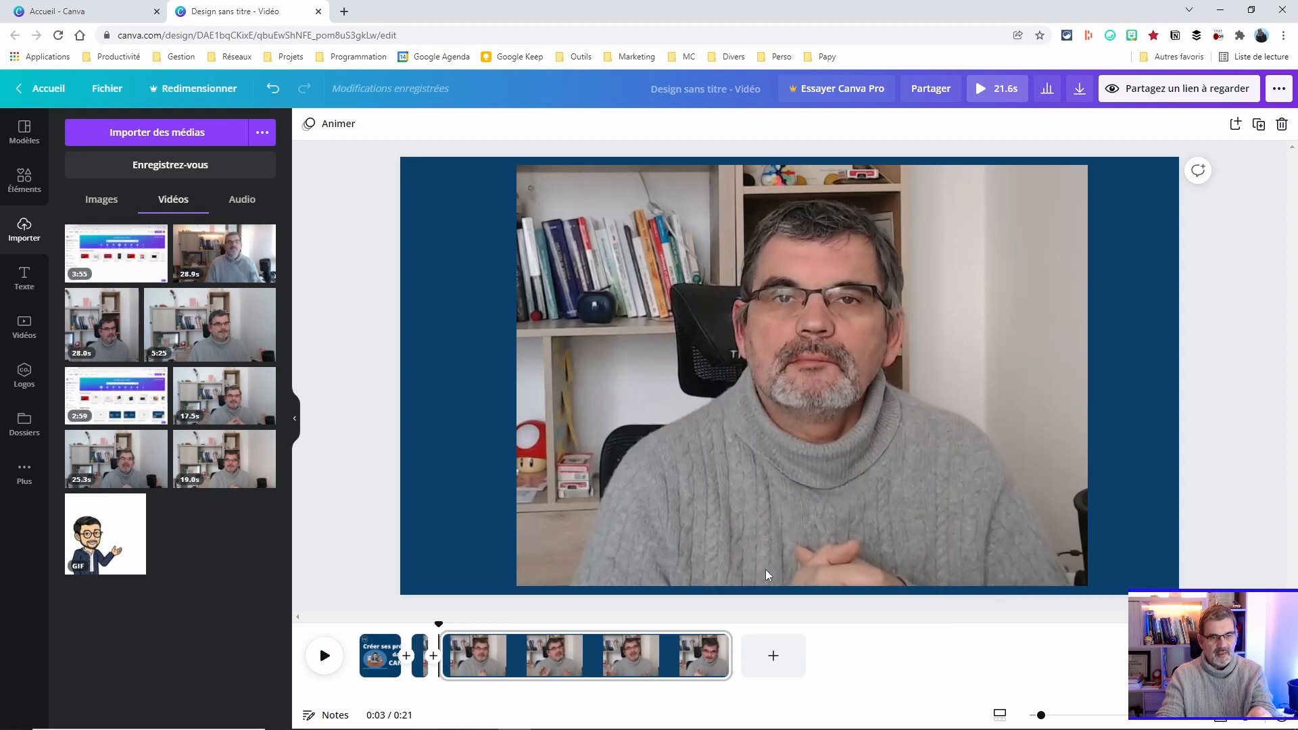
Compare the two split parts and extend the longer part's start back to the full 19.0 s.
left_click(420, 642)
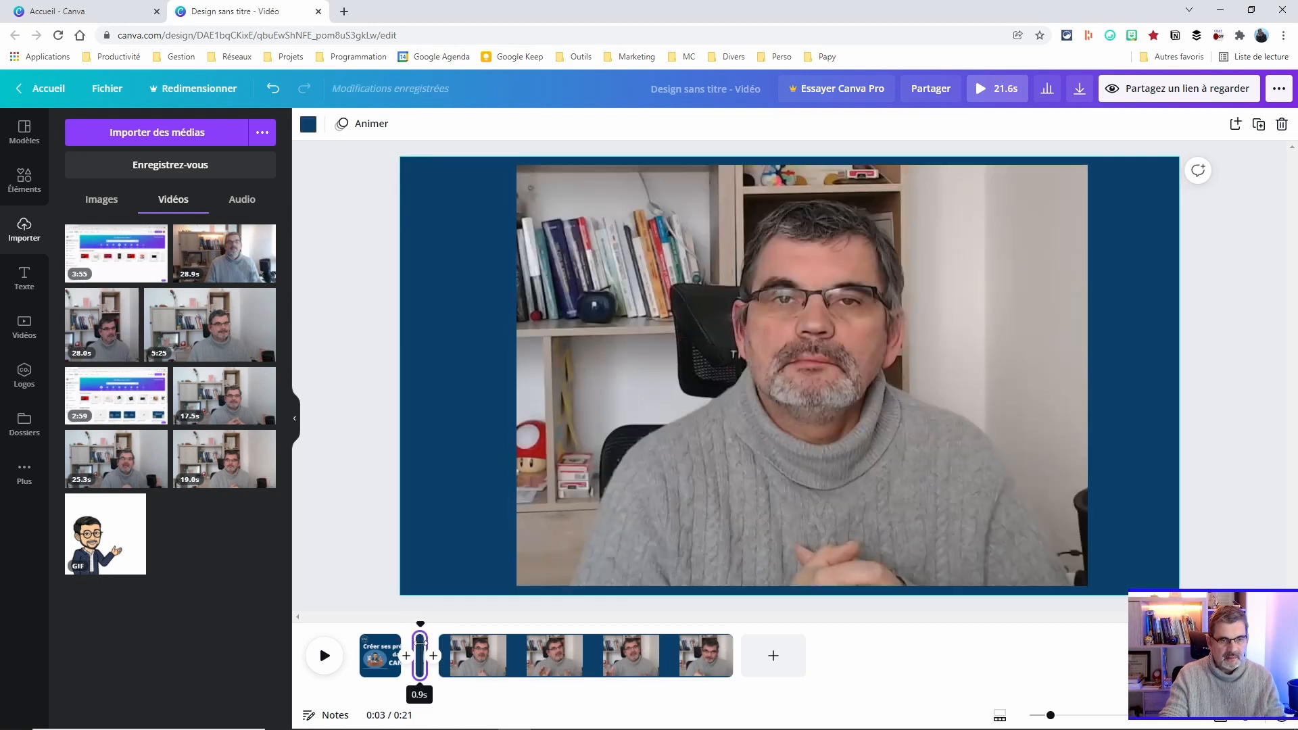
left_click(481, 652)
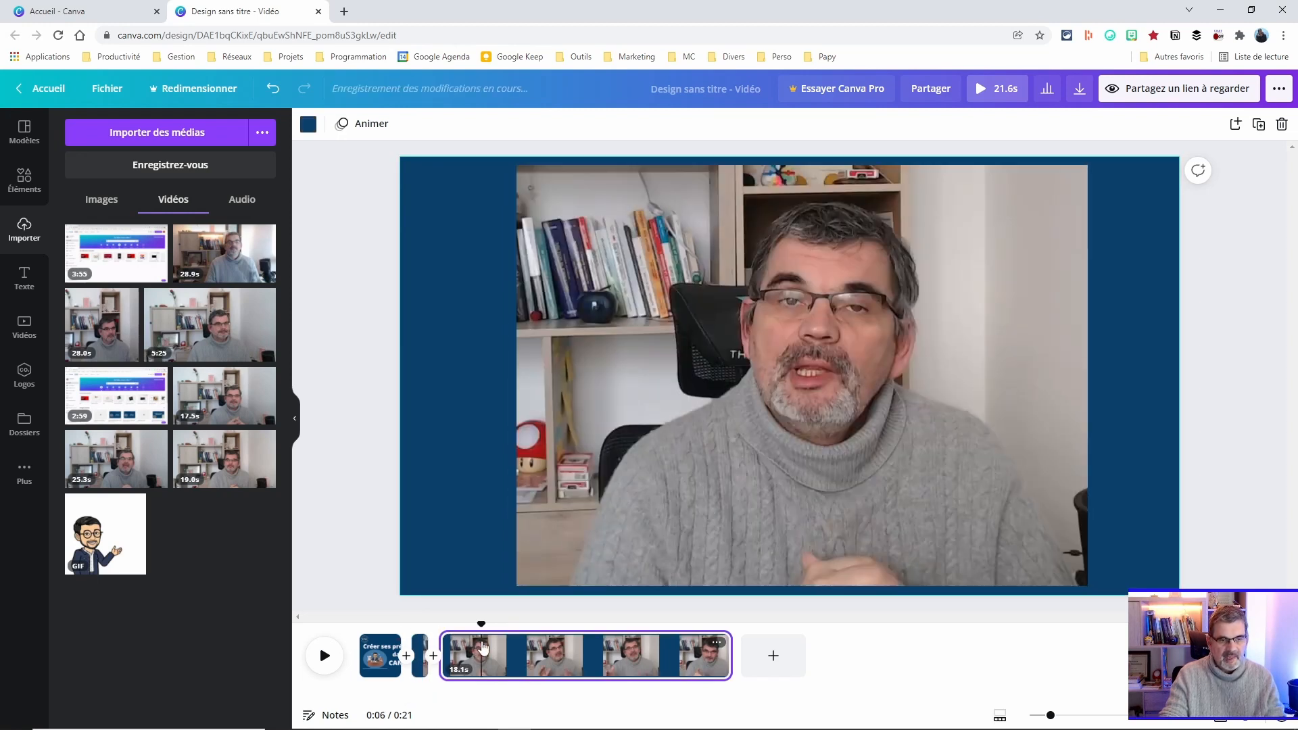
left_click(419, 642)
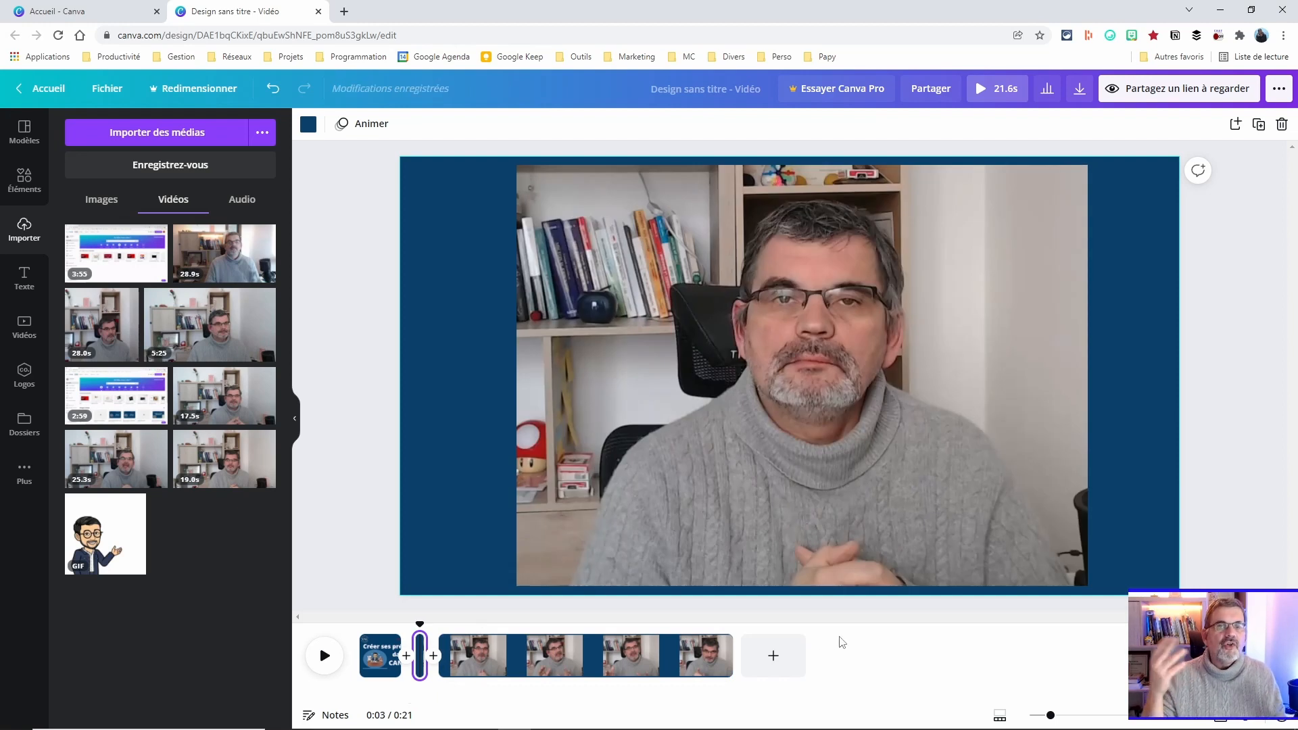
left_click(501, 652)
mouse_move(438, 640)
left_mouse_down()
mouse_move(519, 640)
mouse_move(390, 639)
mouse_move(434, 649)
left_mouse_up()
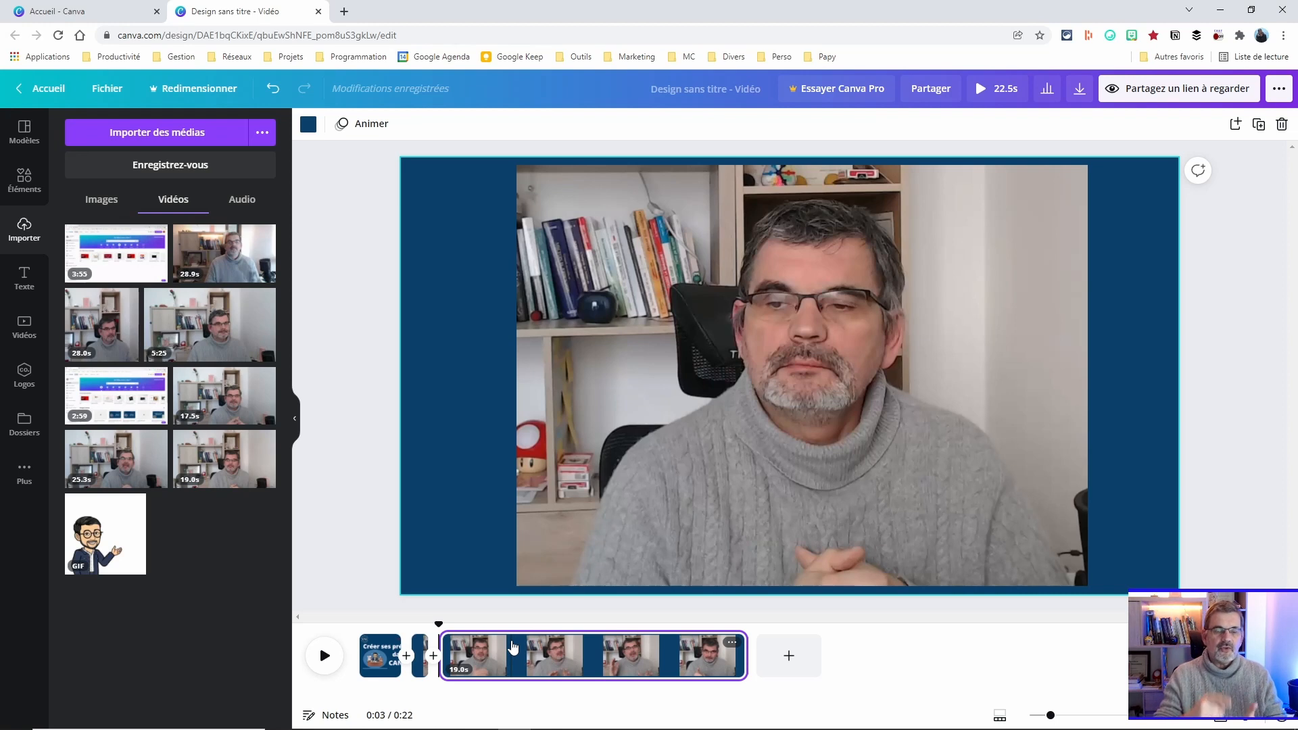
Review the title page and both clip parts, playing the video from the title page across the split.
left_click(418, 647)
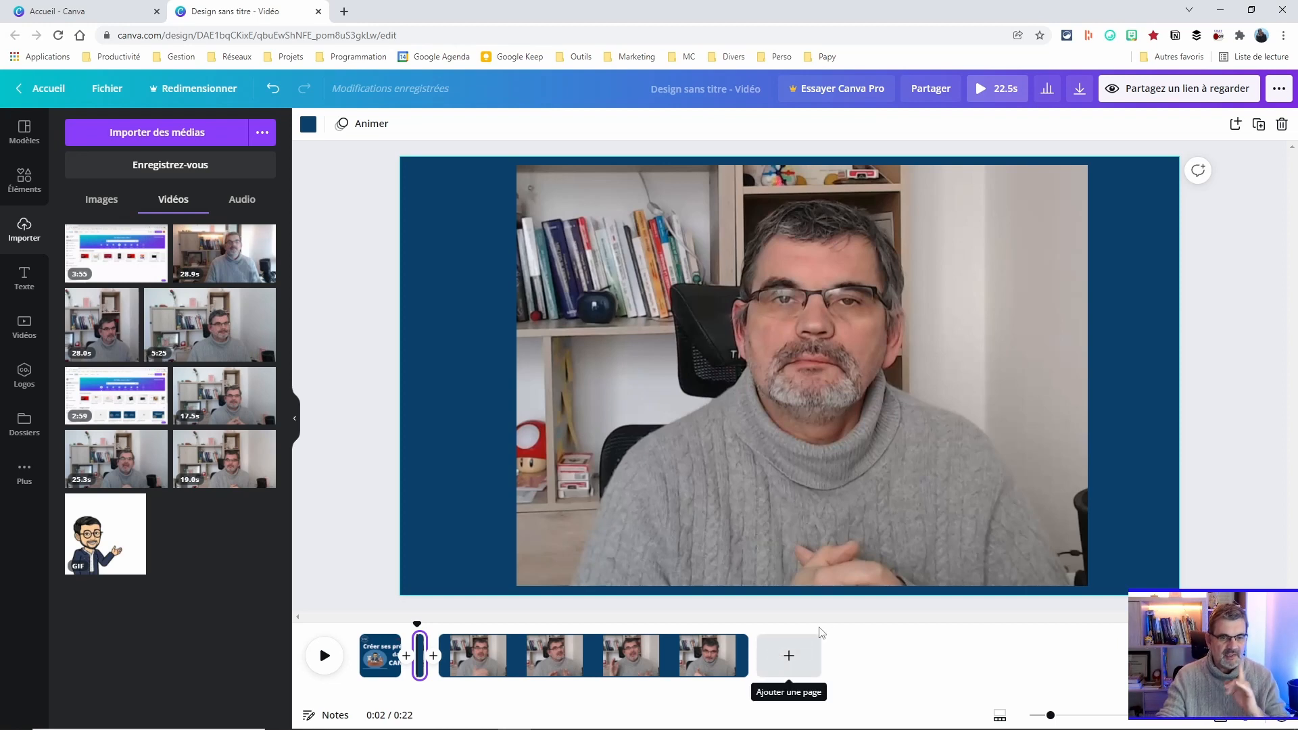
left_click(379, 654)
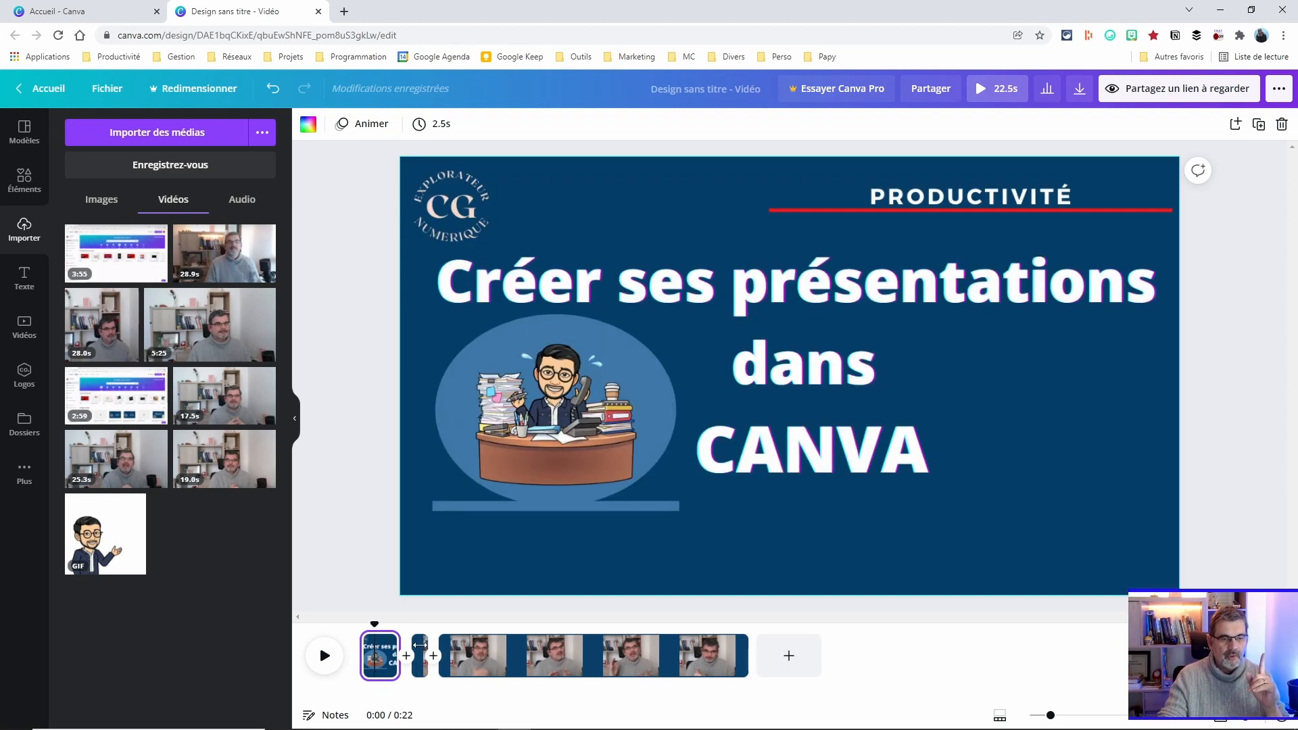
left_click(420, 654)
left_click(546, 654)
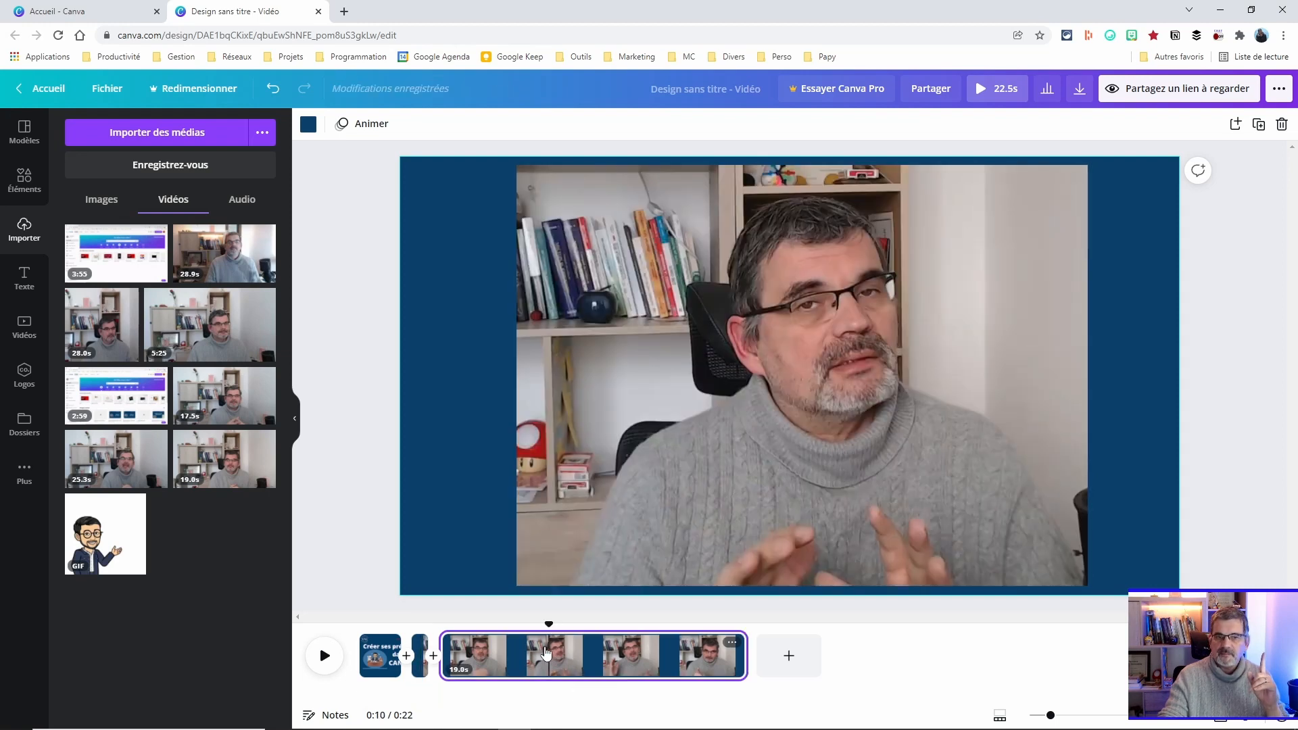
left_click(420, 649)
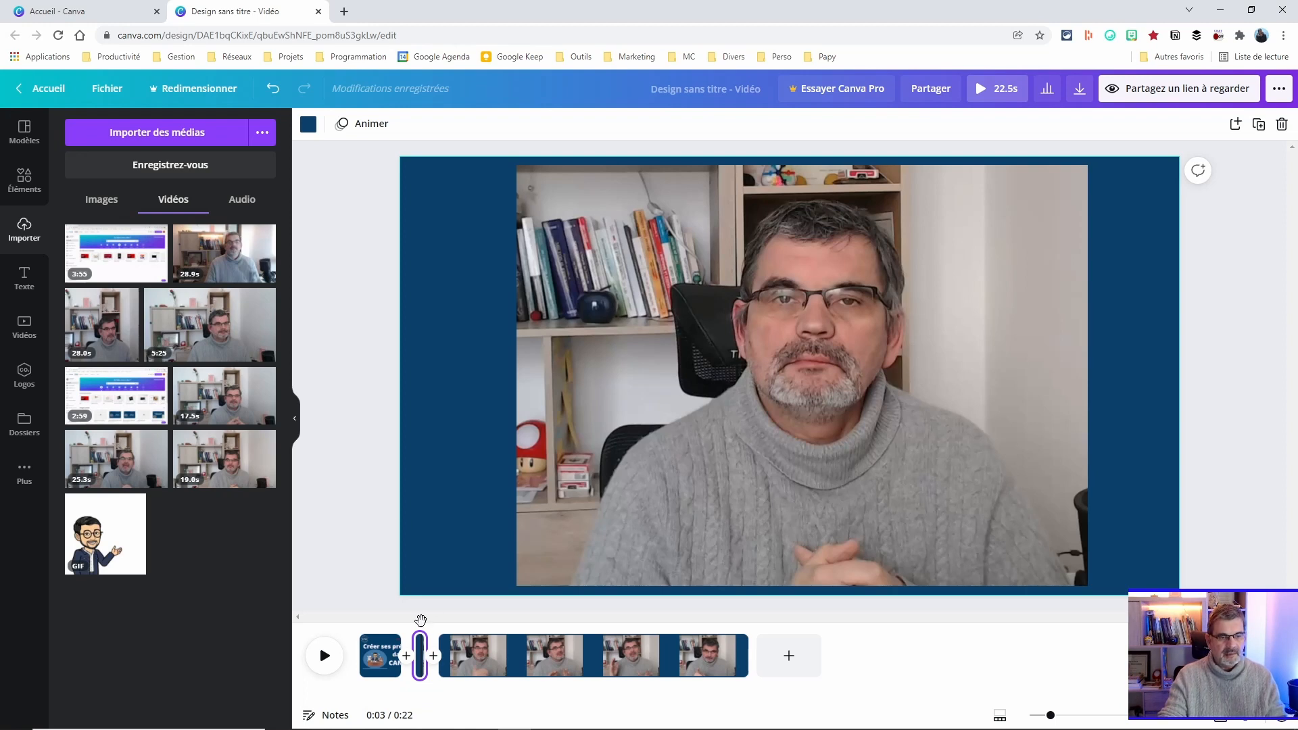
left_click_drag(421, 619, 392, 616)
key("space")
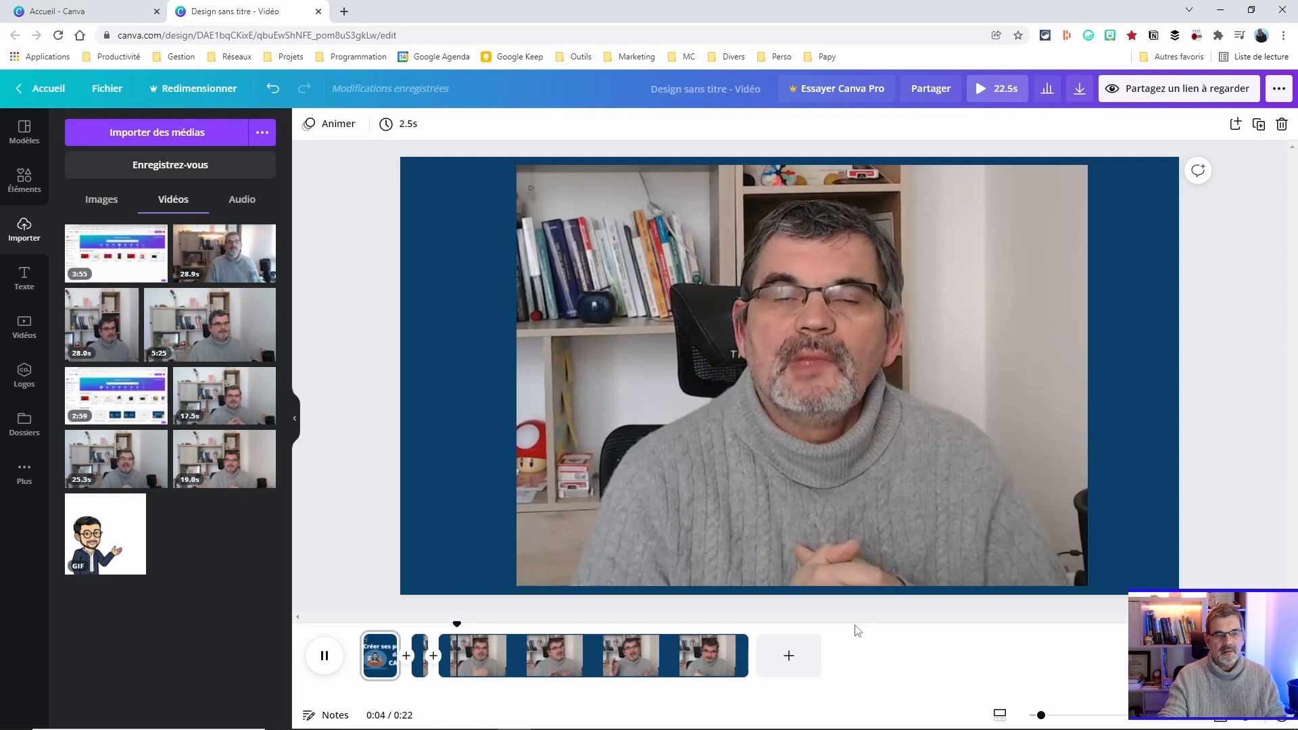
left_click(612, 615)
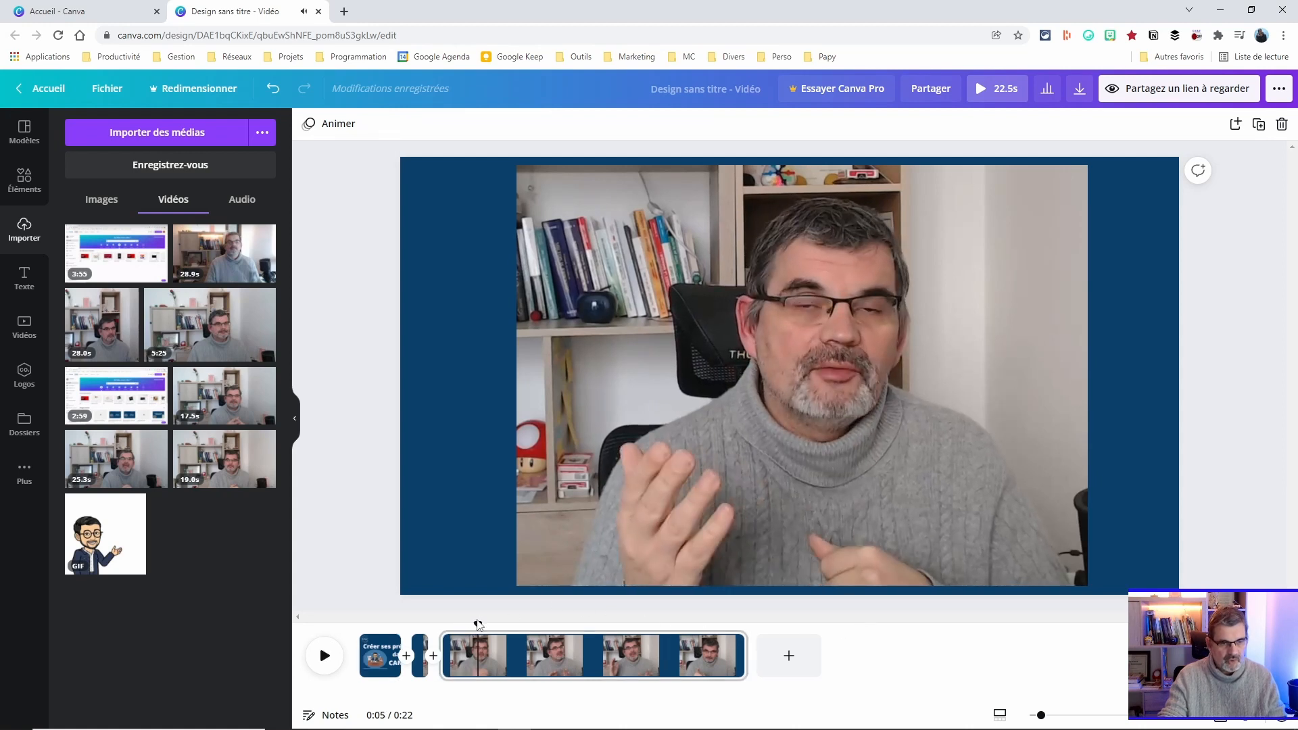
left_click_drag(477, 621, 459, 612)
Delete the short 0.9 s clip page between the title page and the long webcam clip.
left_click(420, 643)
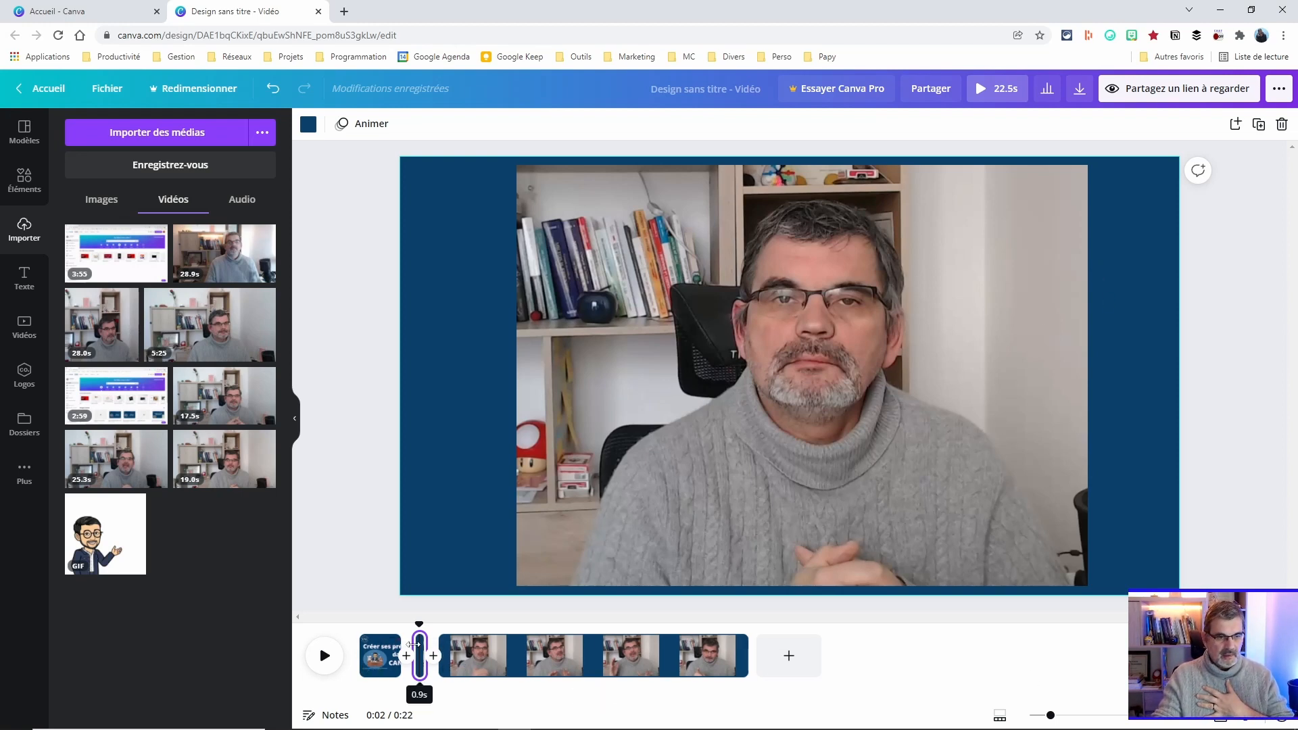
right_click(419, 642)
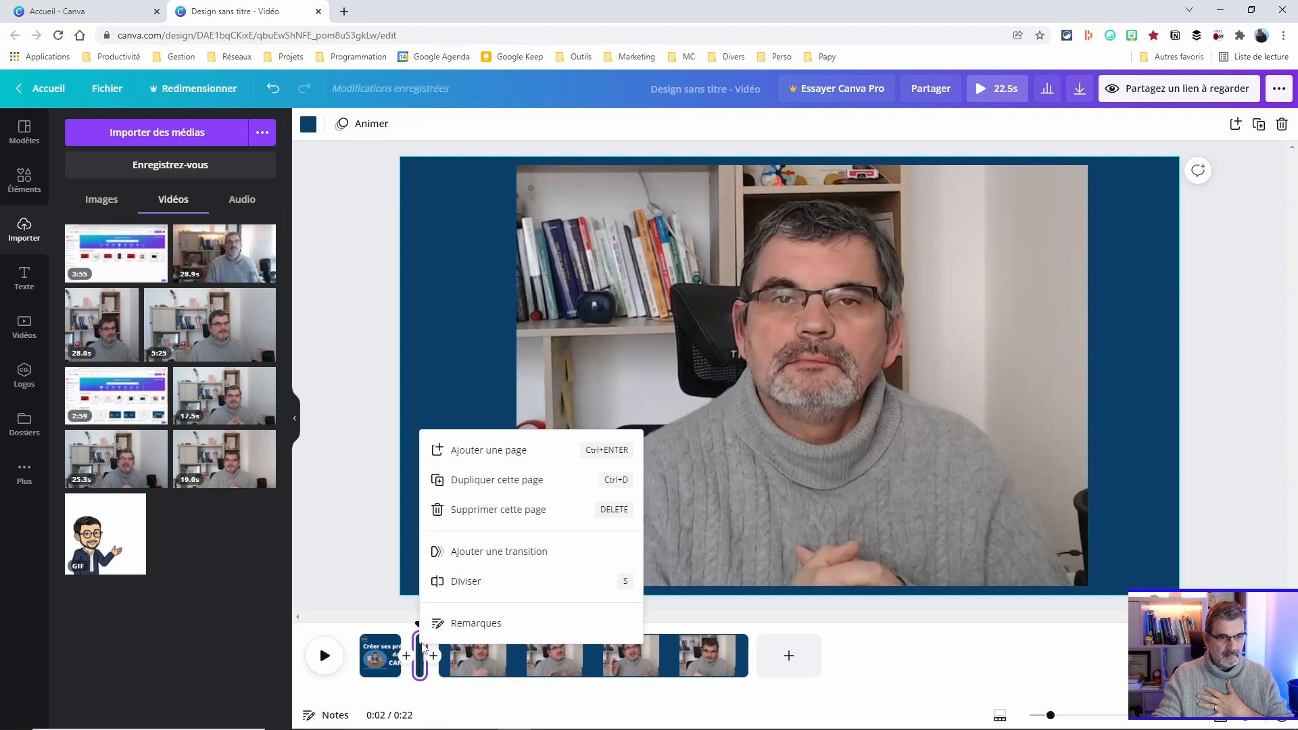
left_click(496, 510)
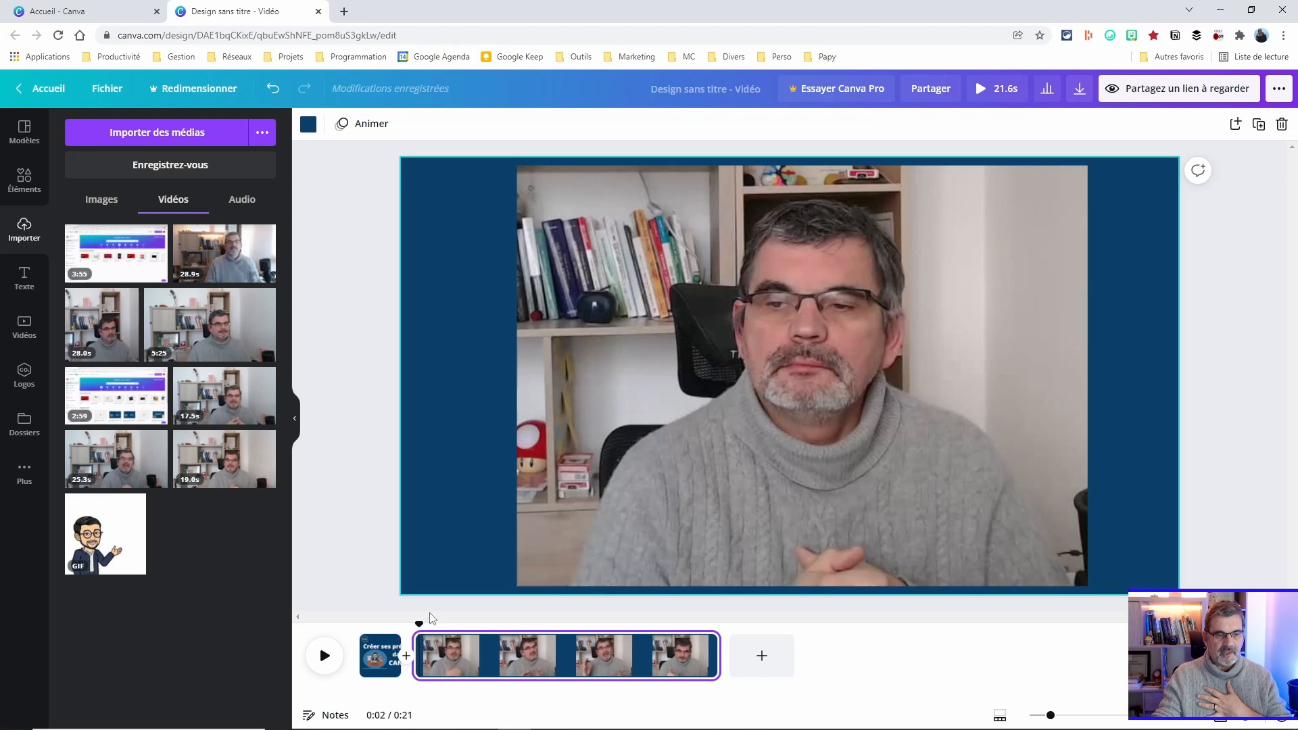
Play the video from the beginning and trim the webcam clip's silent start, shortening the video to 20.2 s.
left_click_drag(419, 621, 359, 617)
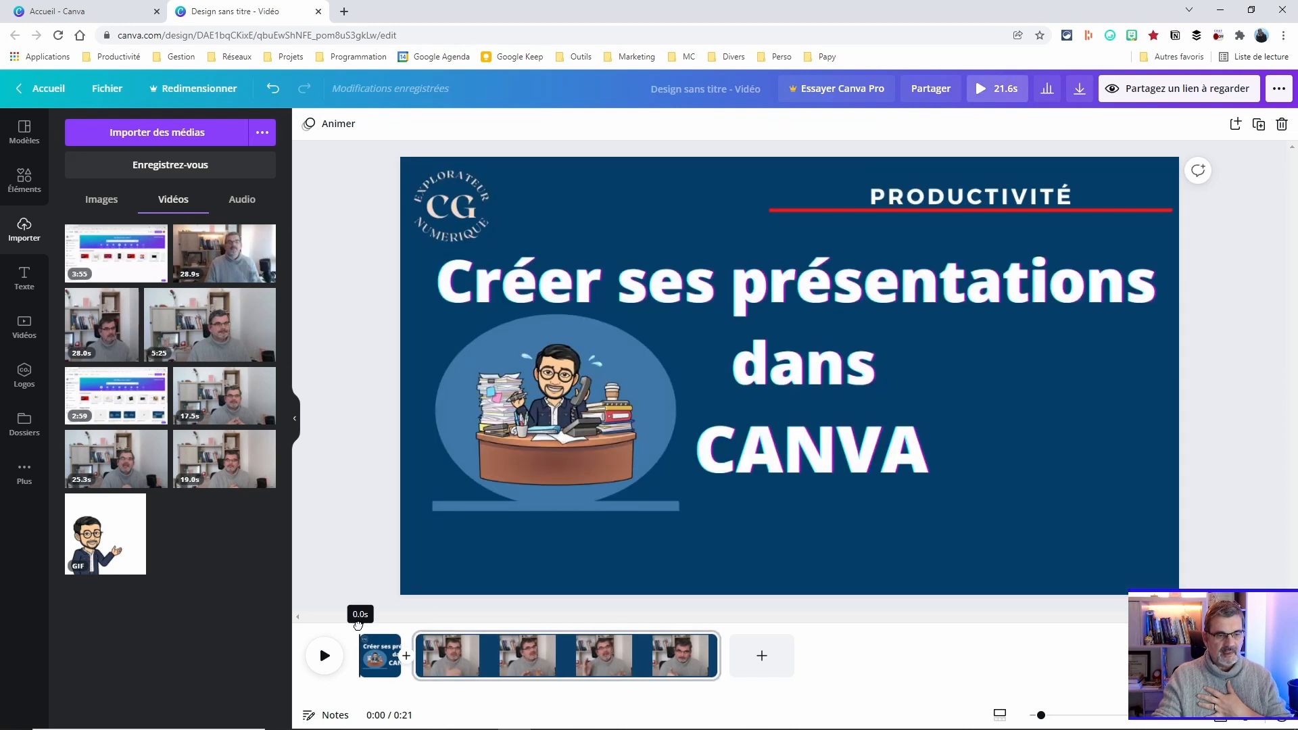
left_click(324, 657)
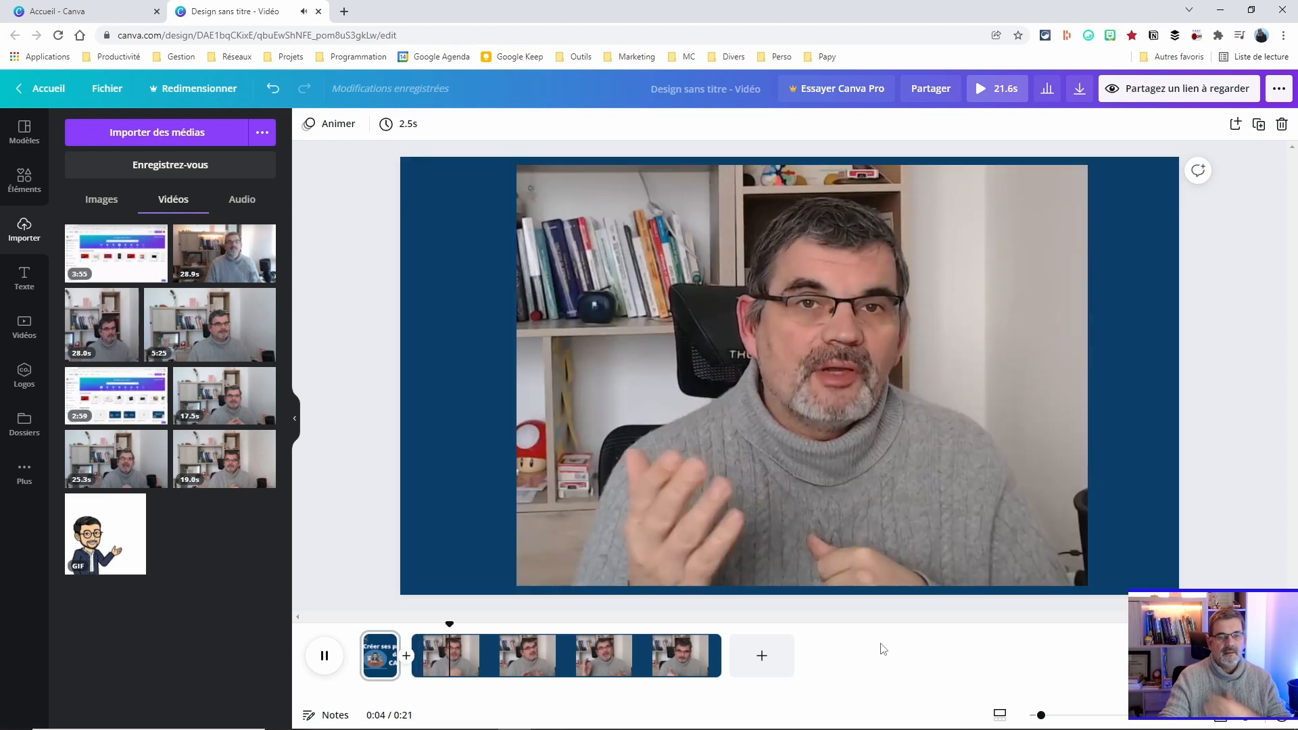
key("space")
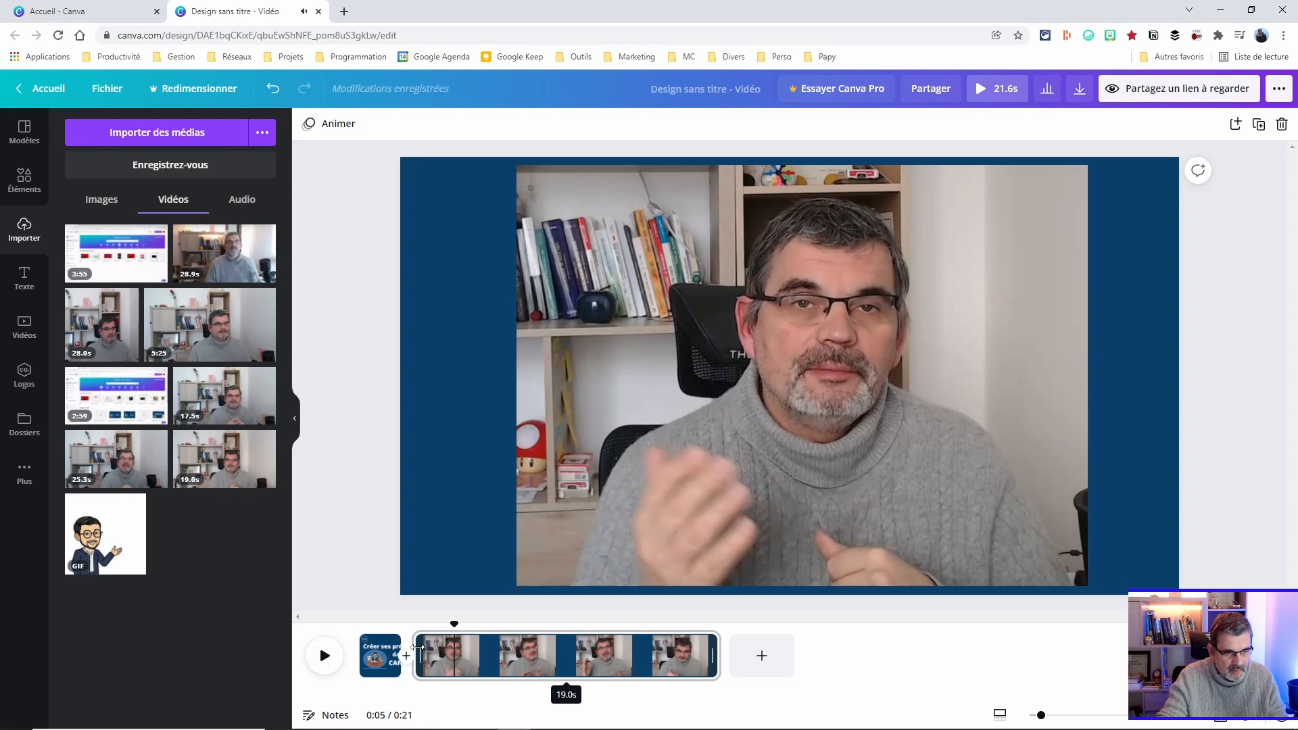
left_click_drag(417, 647, 434, 642)
Replay the video from 0.0 s and trim the webcam clip's end so the page lasts 14.9 s.
left_click(380, 652)
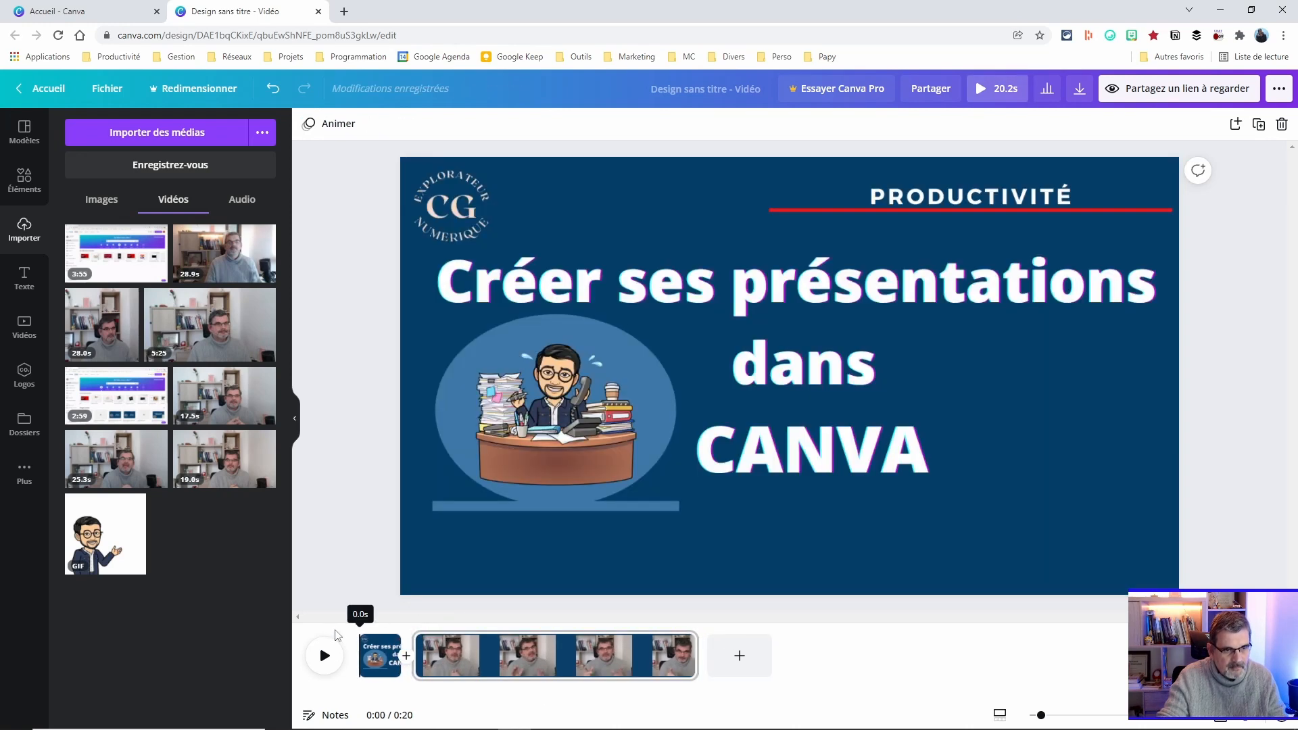
left_click(324, 655)
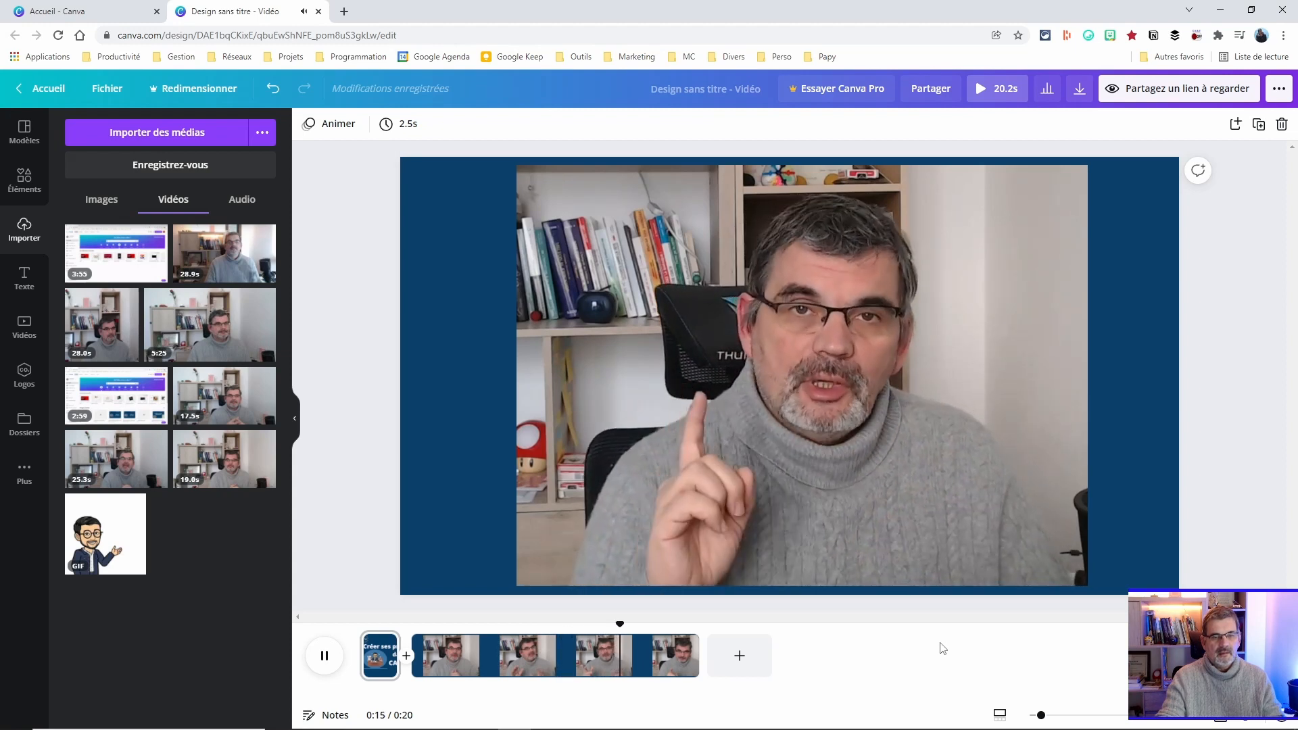
left_click(682, 661)
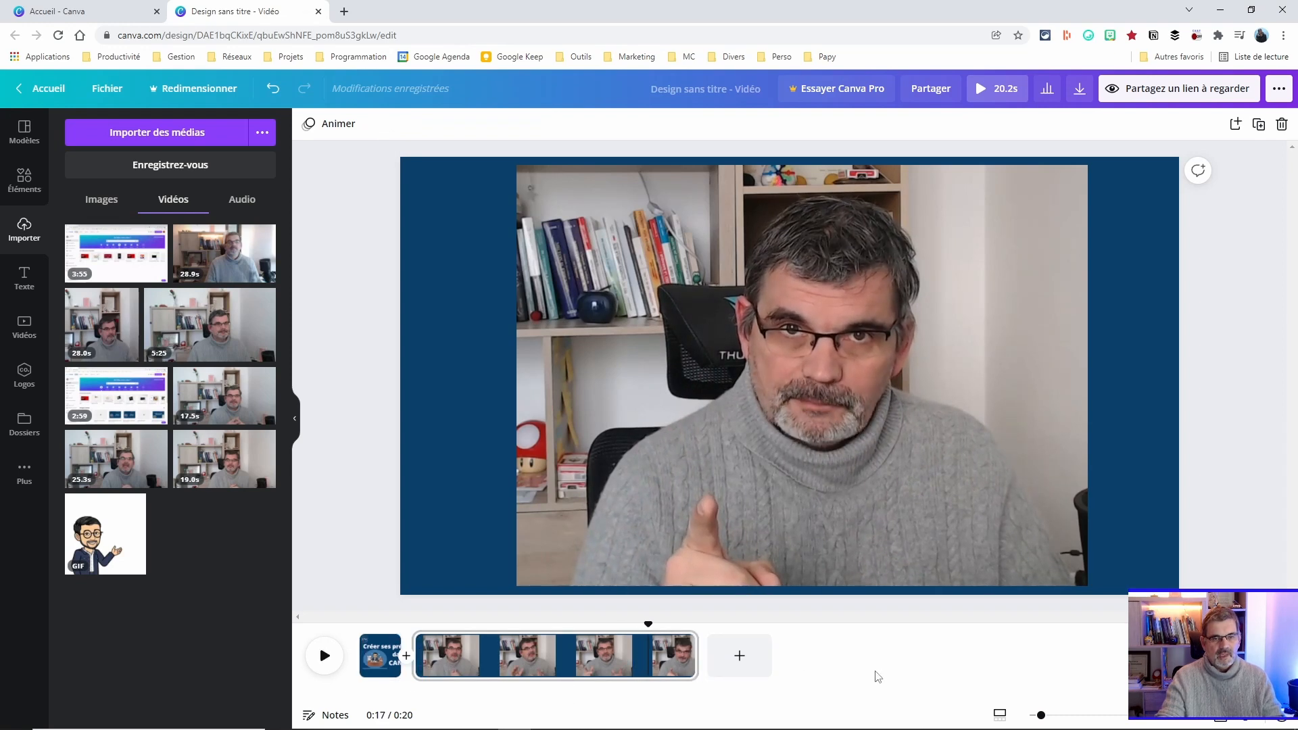
left_click_drag(694, 656, 419, 621)
Play the trimmed webcam clip, replay it from about 8 s and pause at about 9 s to examine its middle.
key("space")
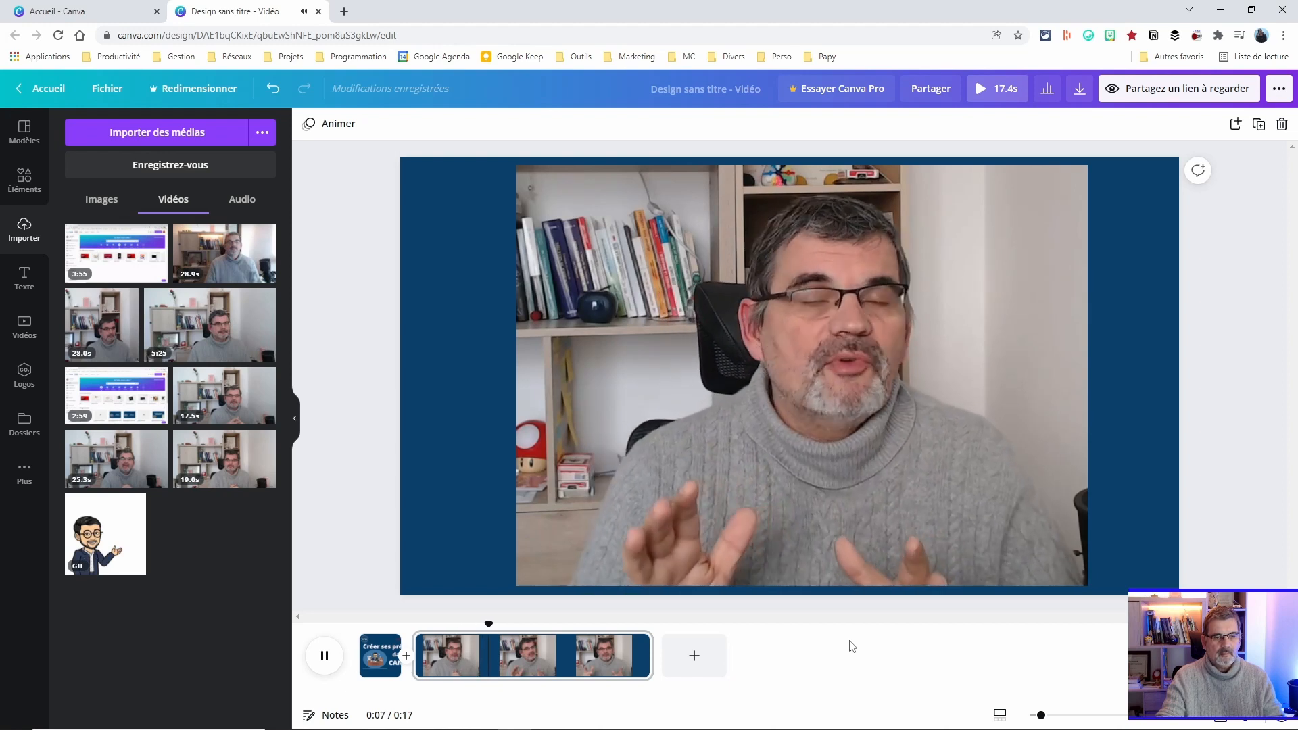
key("space")
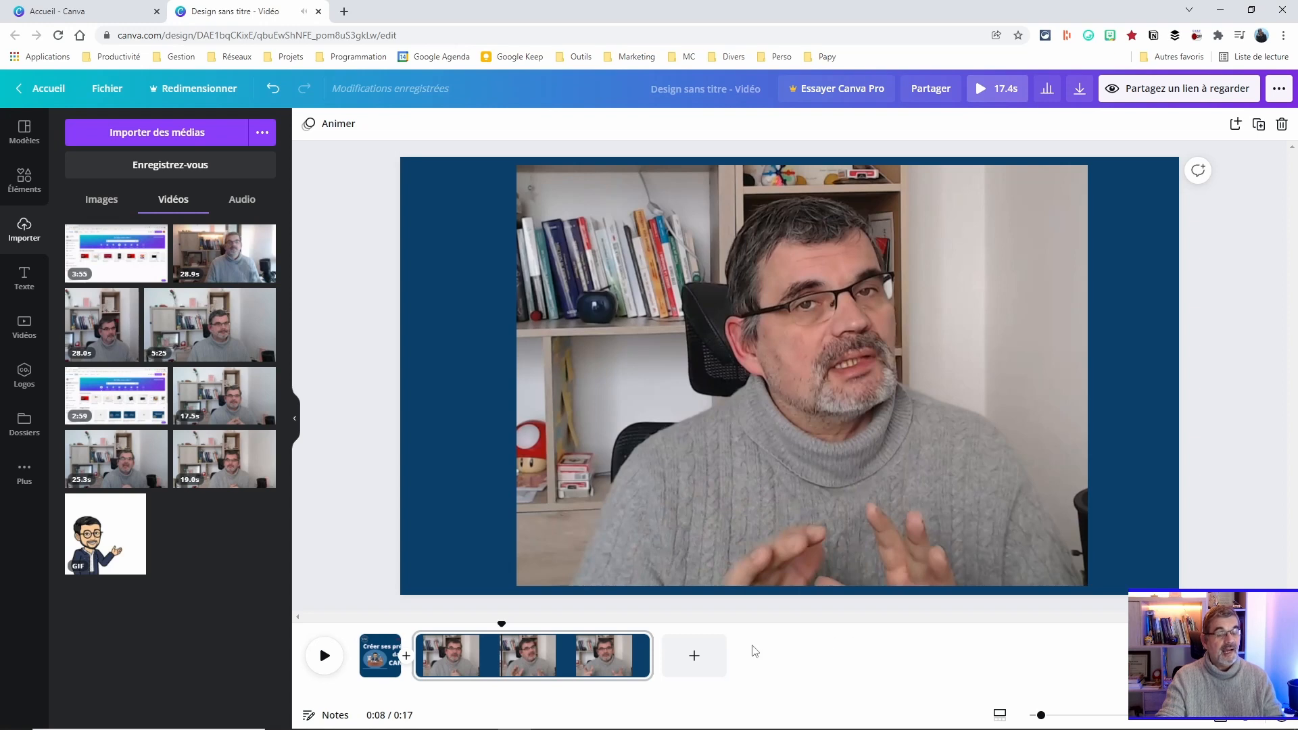
left_click(537, 652)
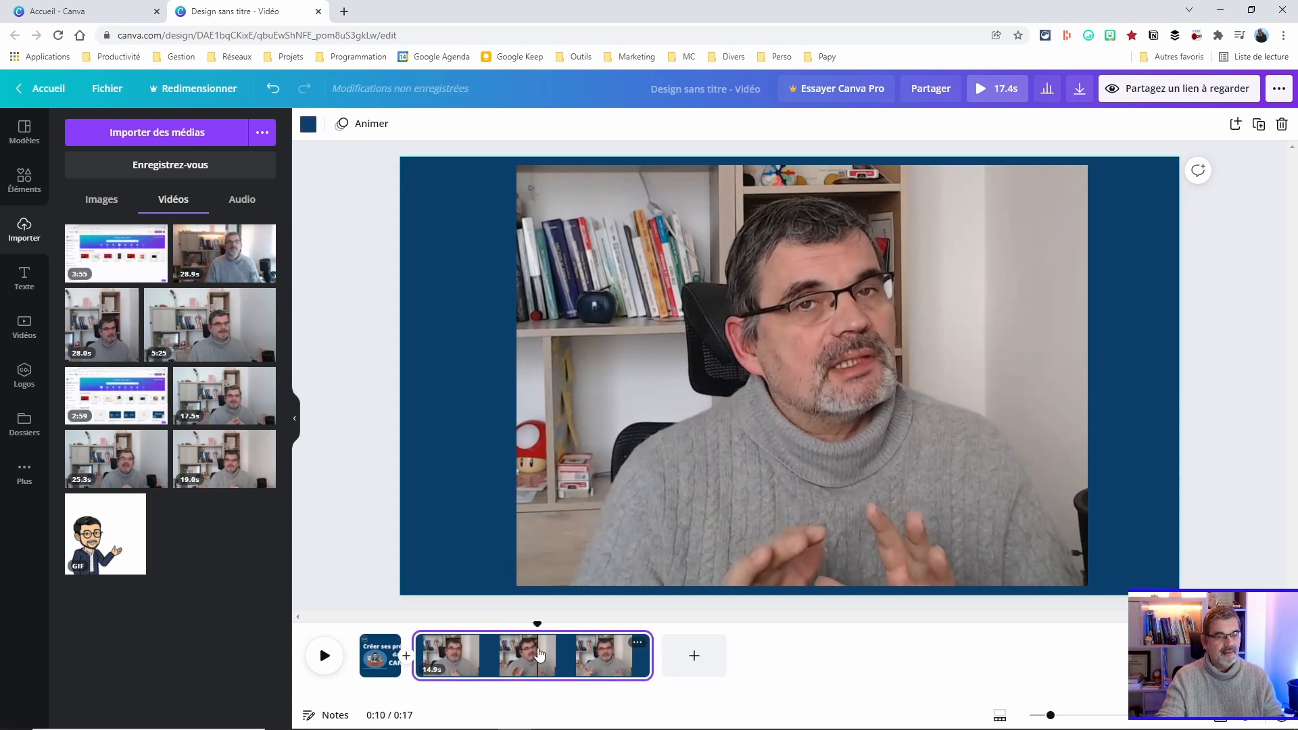
left_click(498, 629)
key("space")
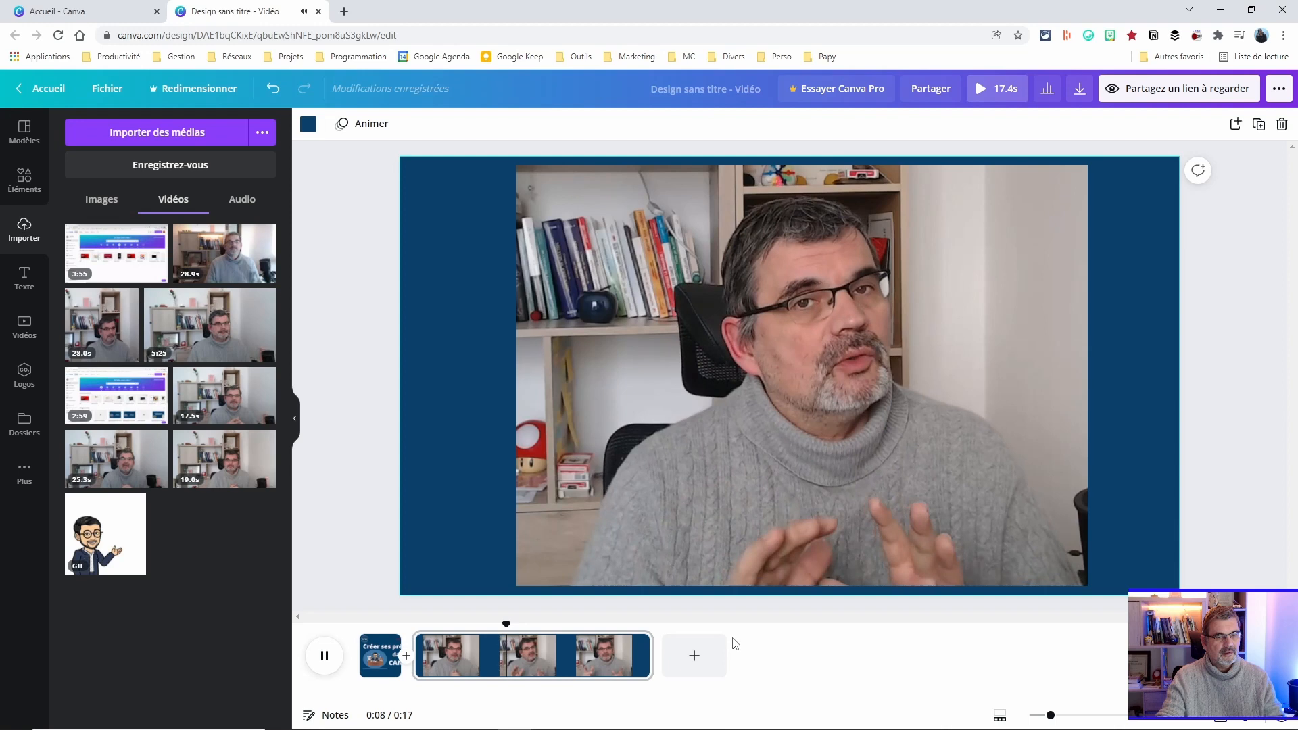
key("space")
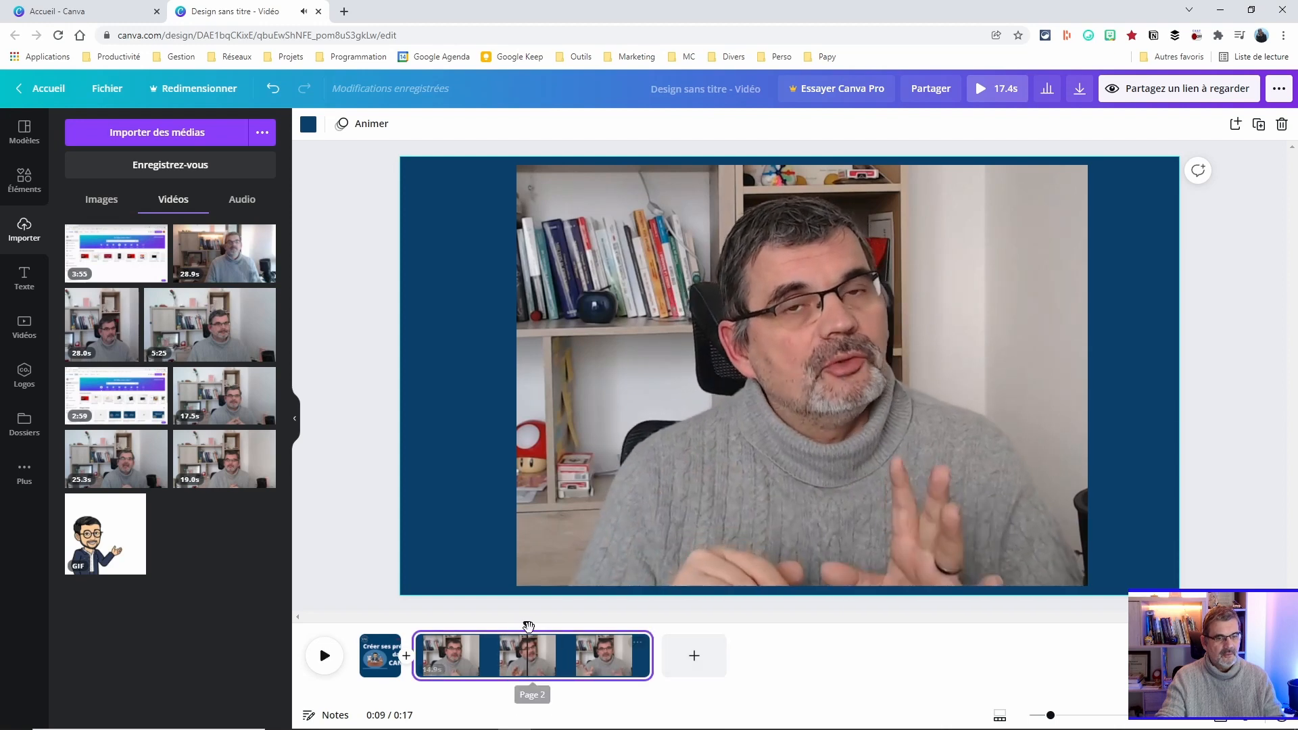
Replay the webcam clip around 9 s to find the cut point, and split the page just before 9 s.
left_click_drag(528, 624, 520, 627)
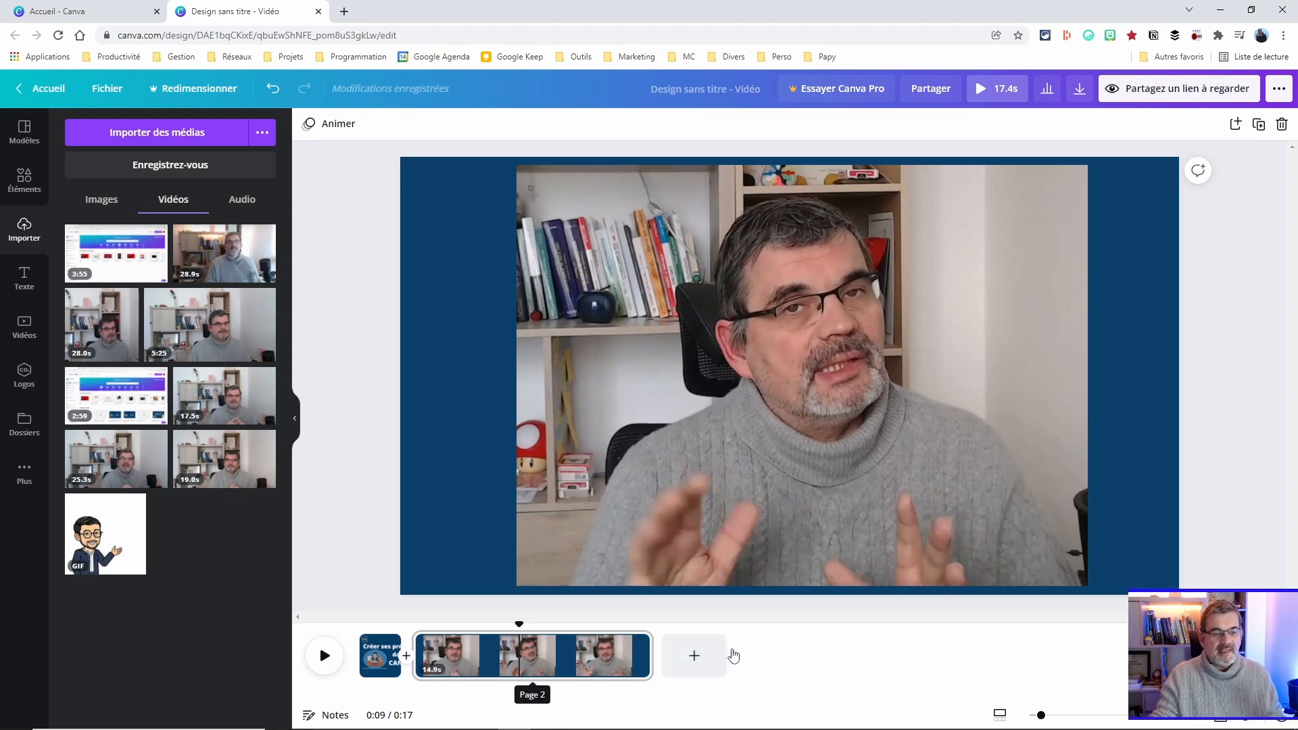
left_click(325, 655)
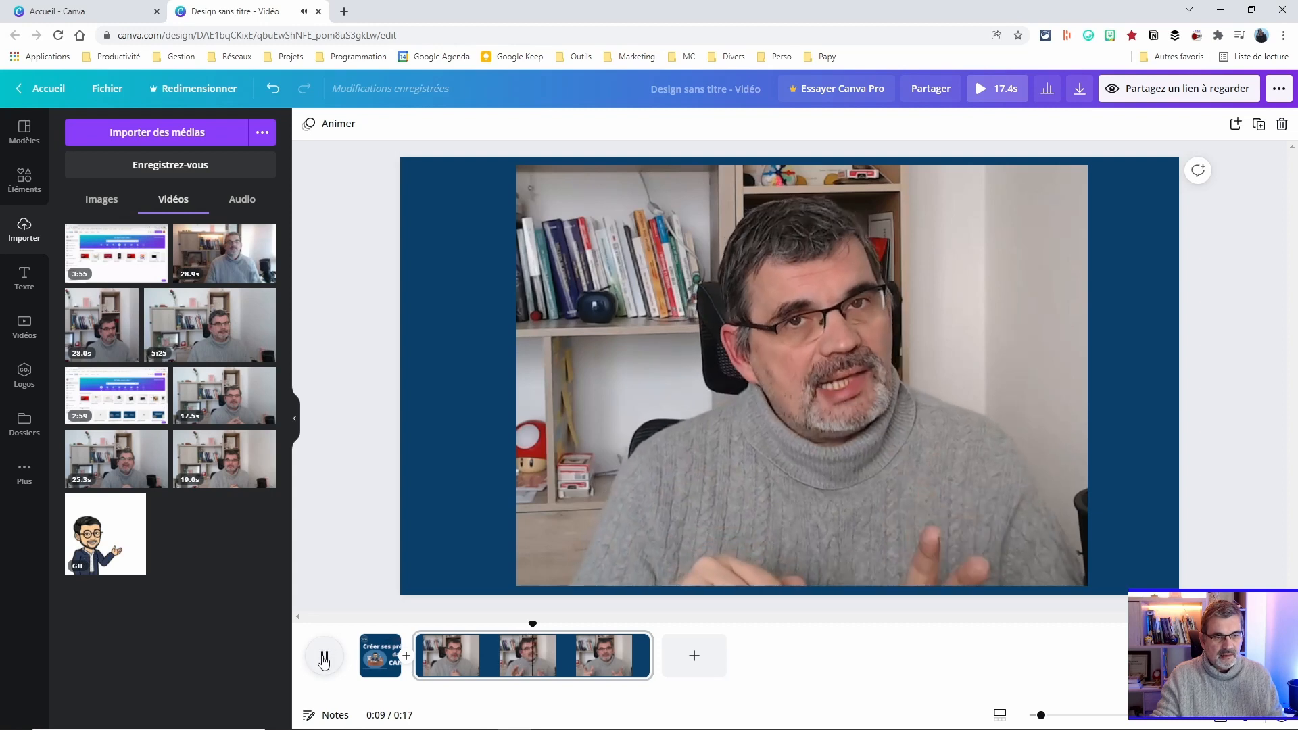
left_click_drag(534, 623, 521, 623)
left_click(324, 655)
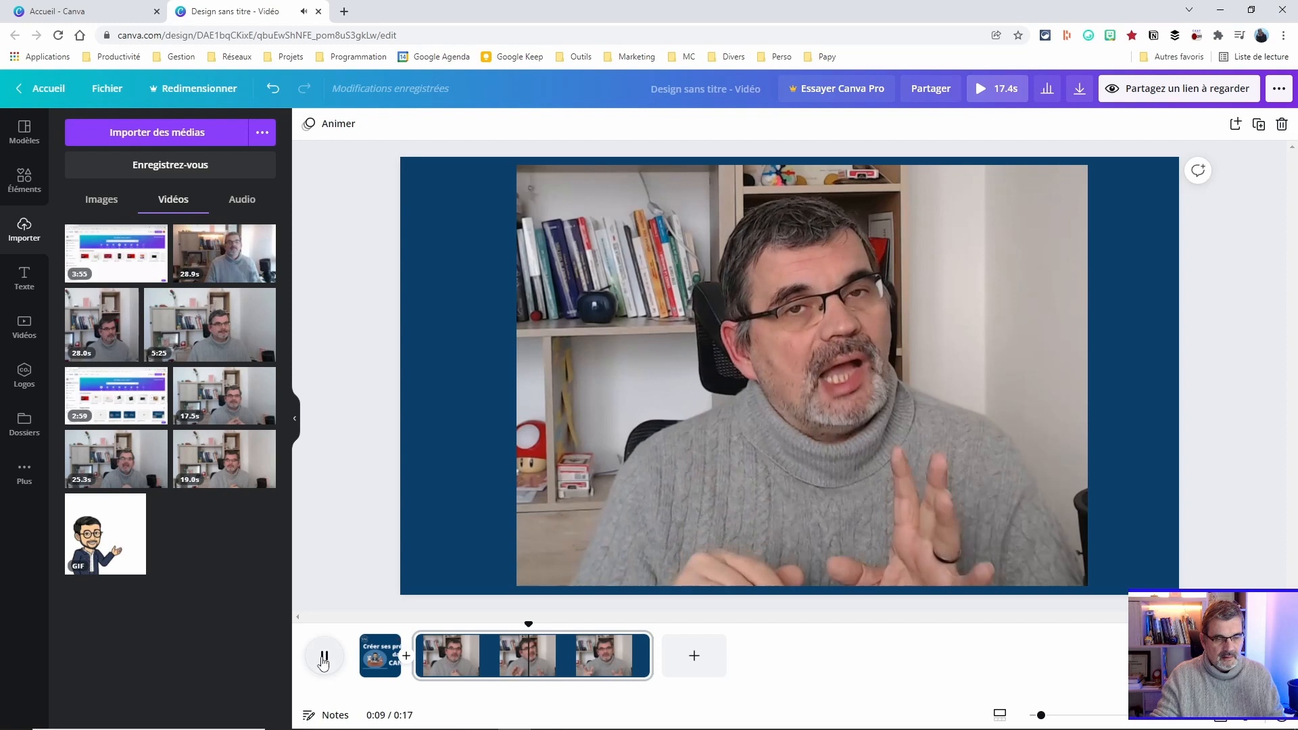
left_click_drag(528, 624, 512, 623)
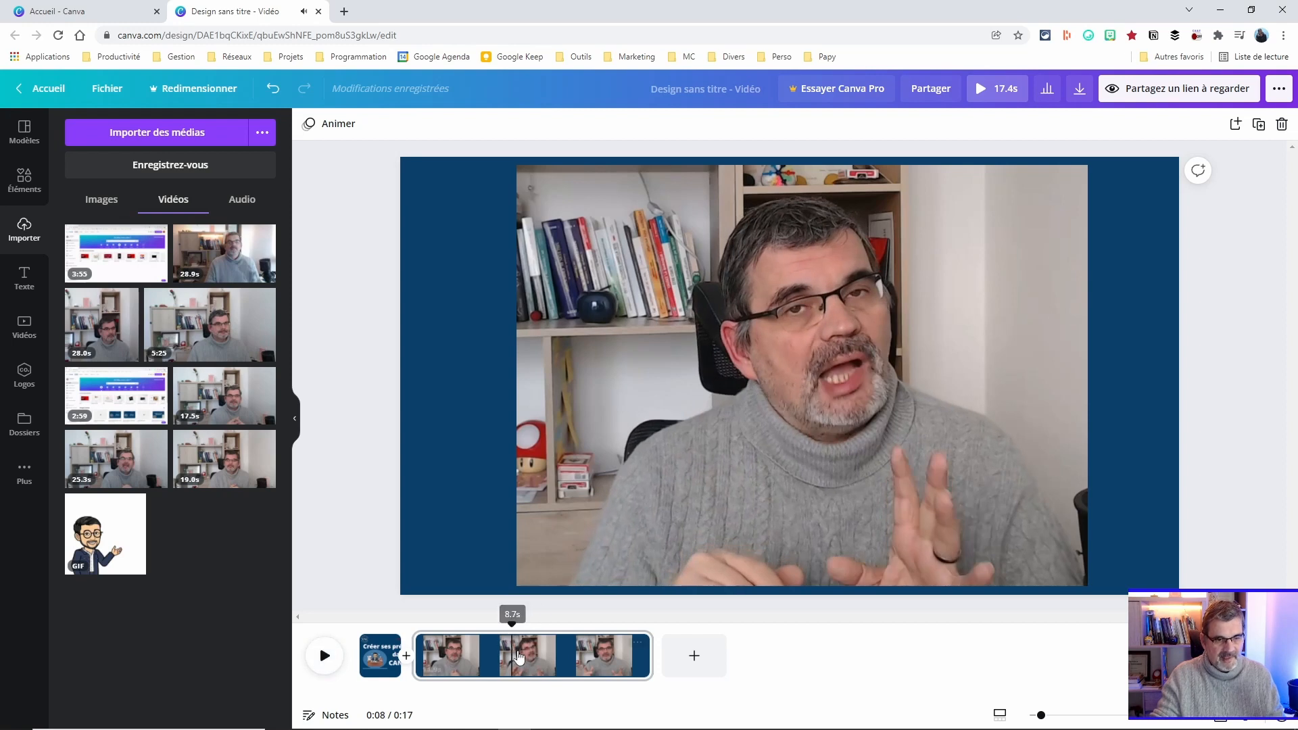
left_click(513, 654)
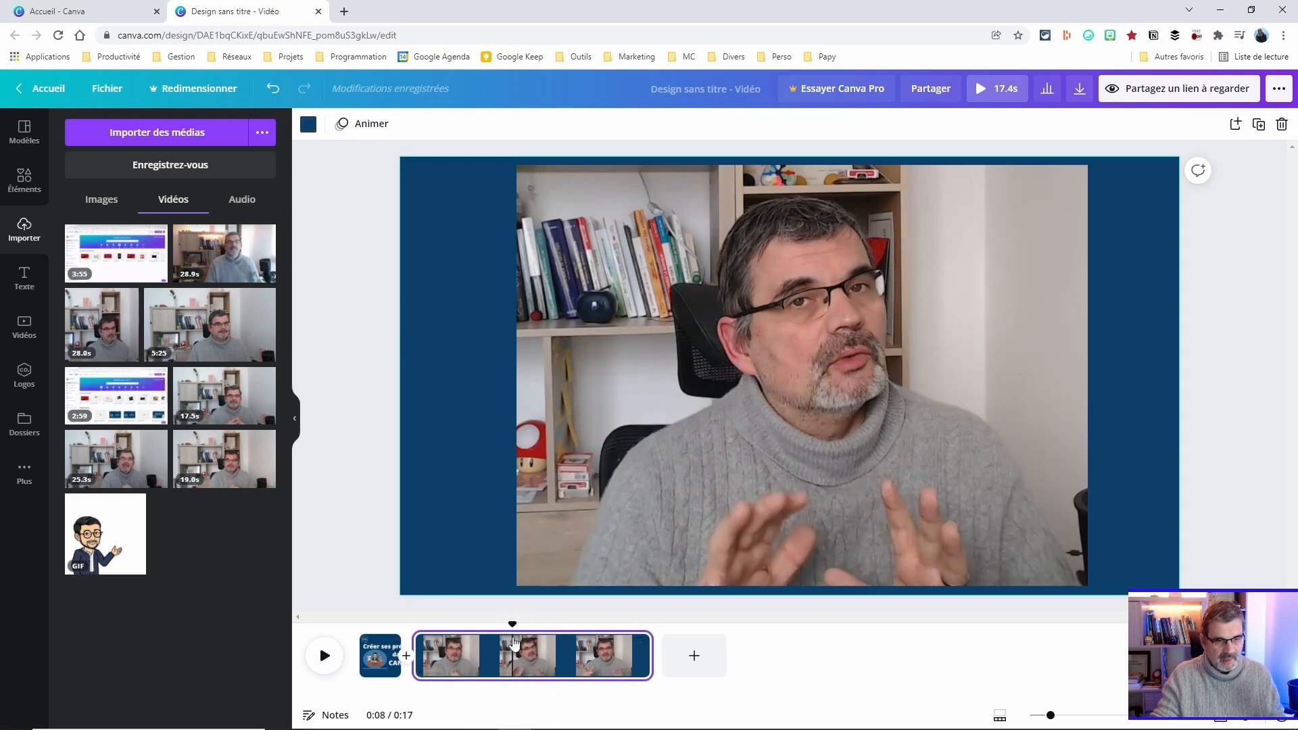
left_click(511, 624)
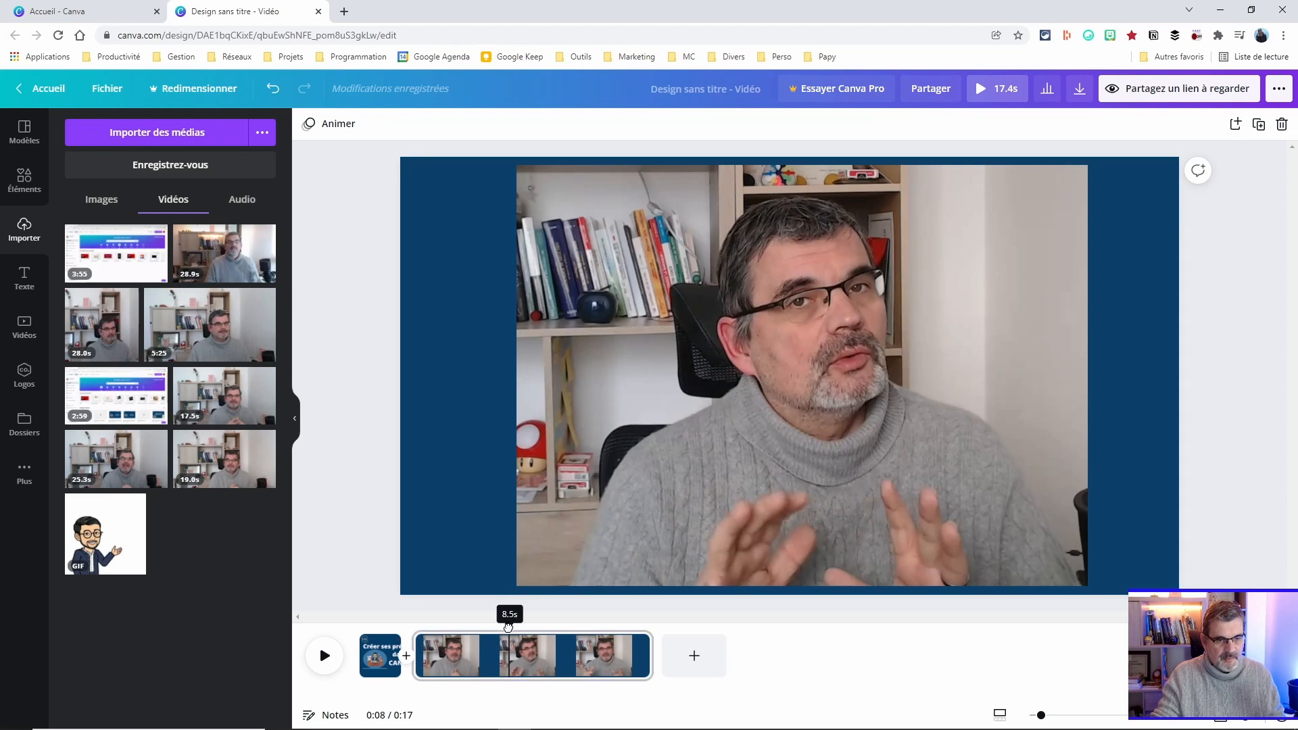
left_click(522, 644)
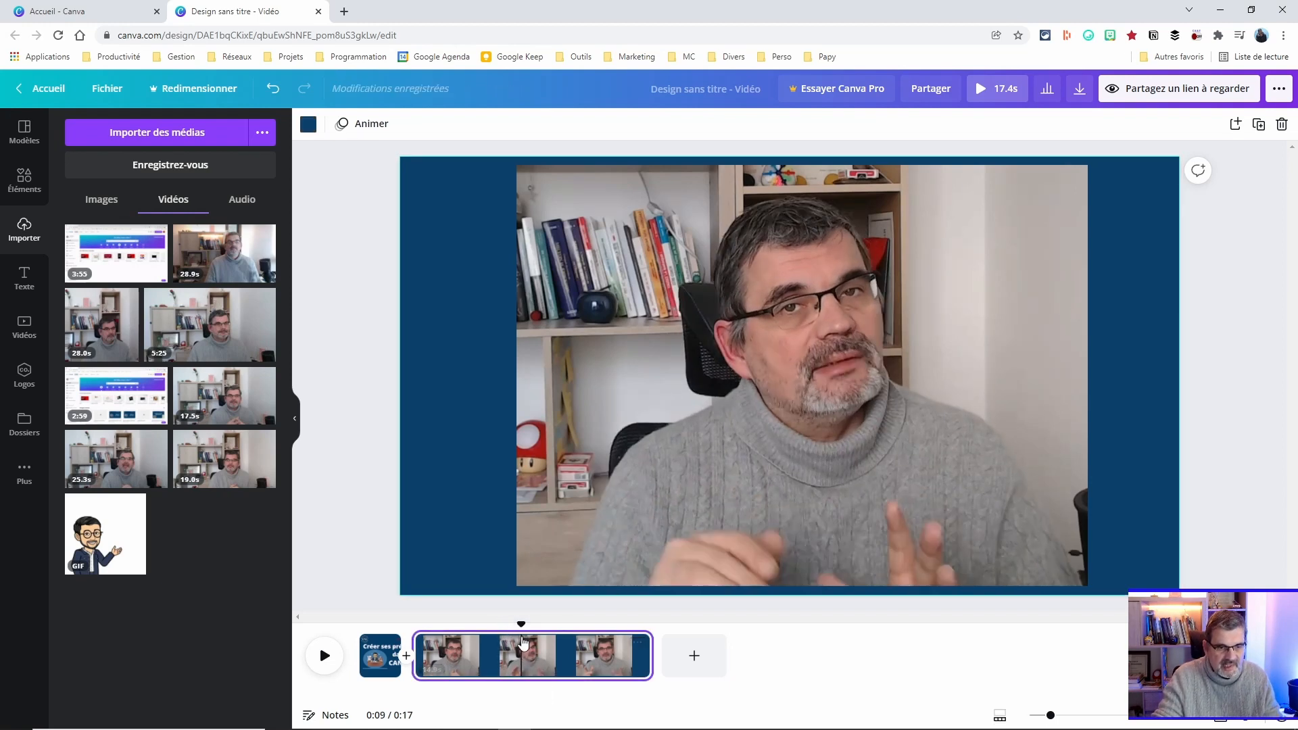
left_click(518, 624)
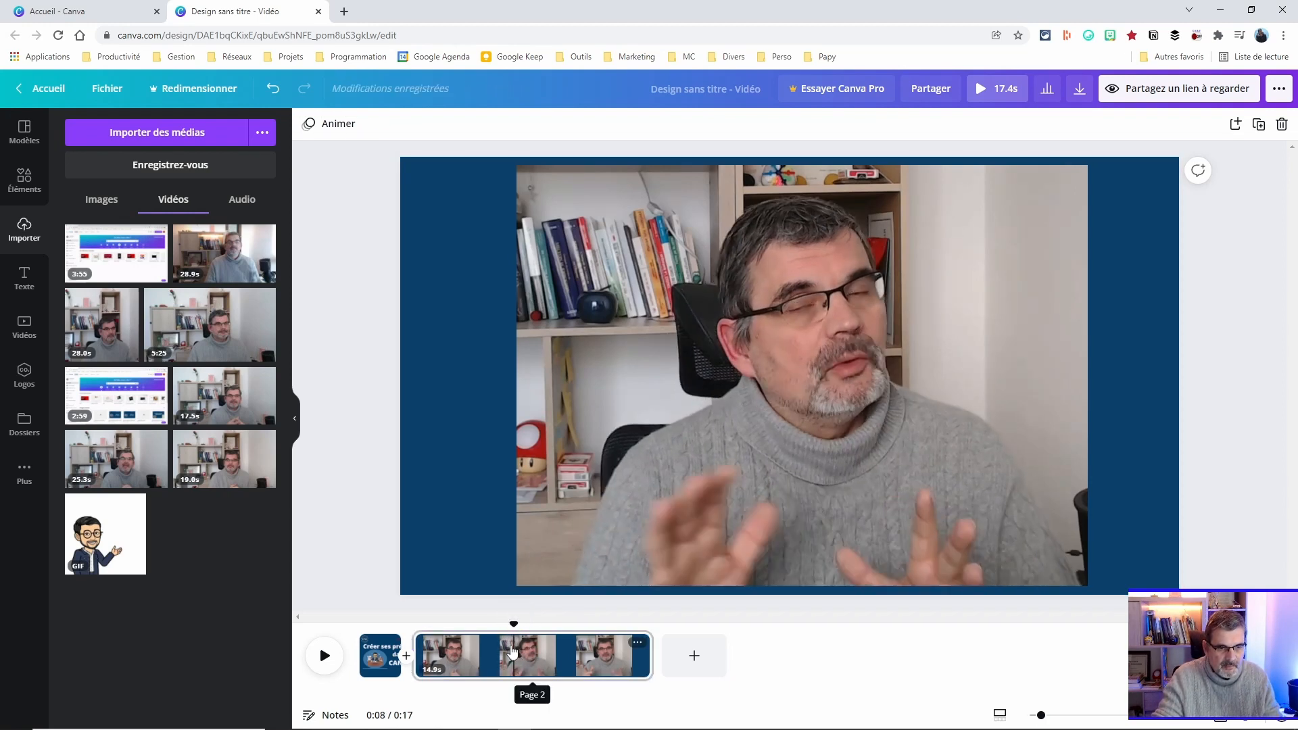
left_click(637, 644)
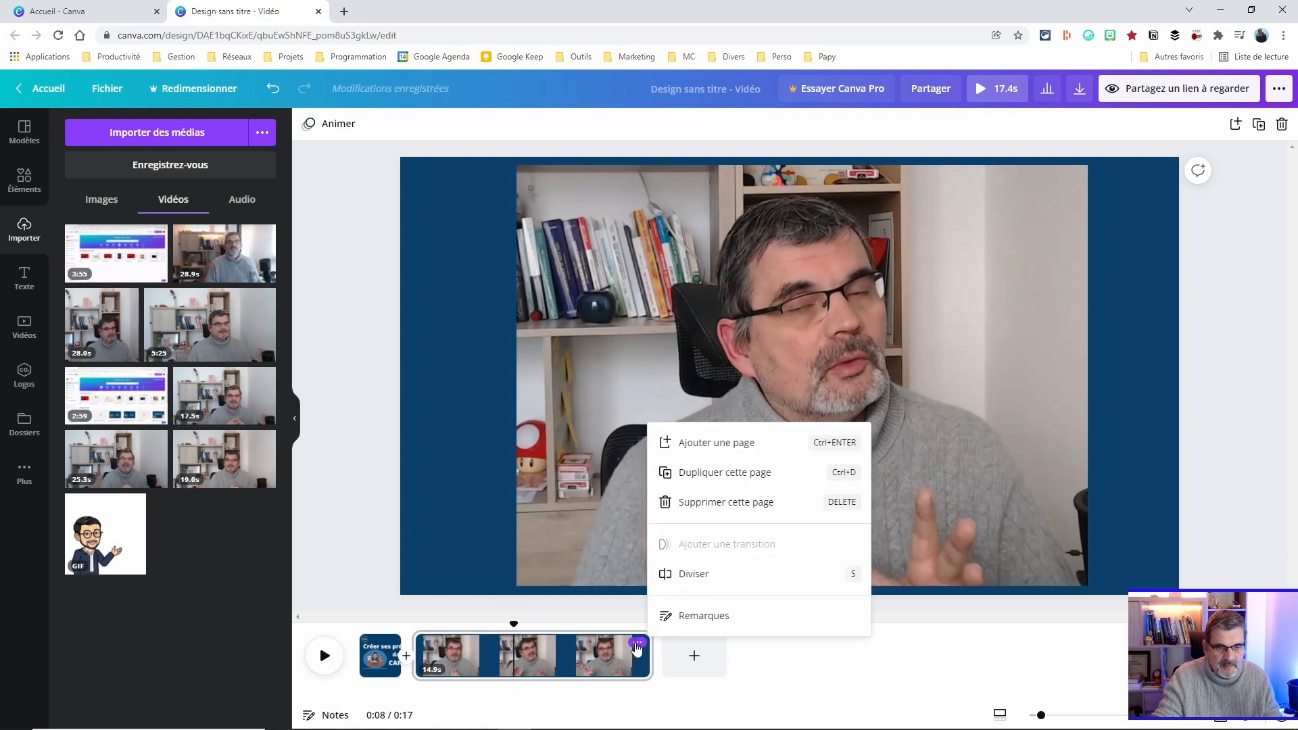
left_click(706, 575)
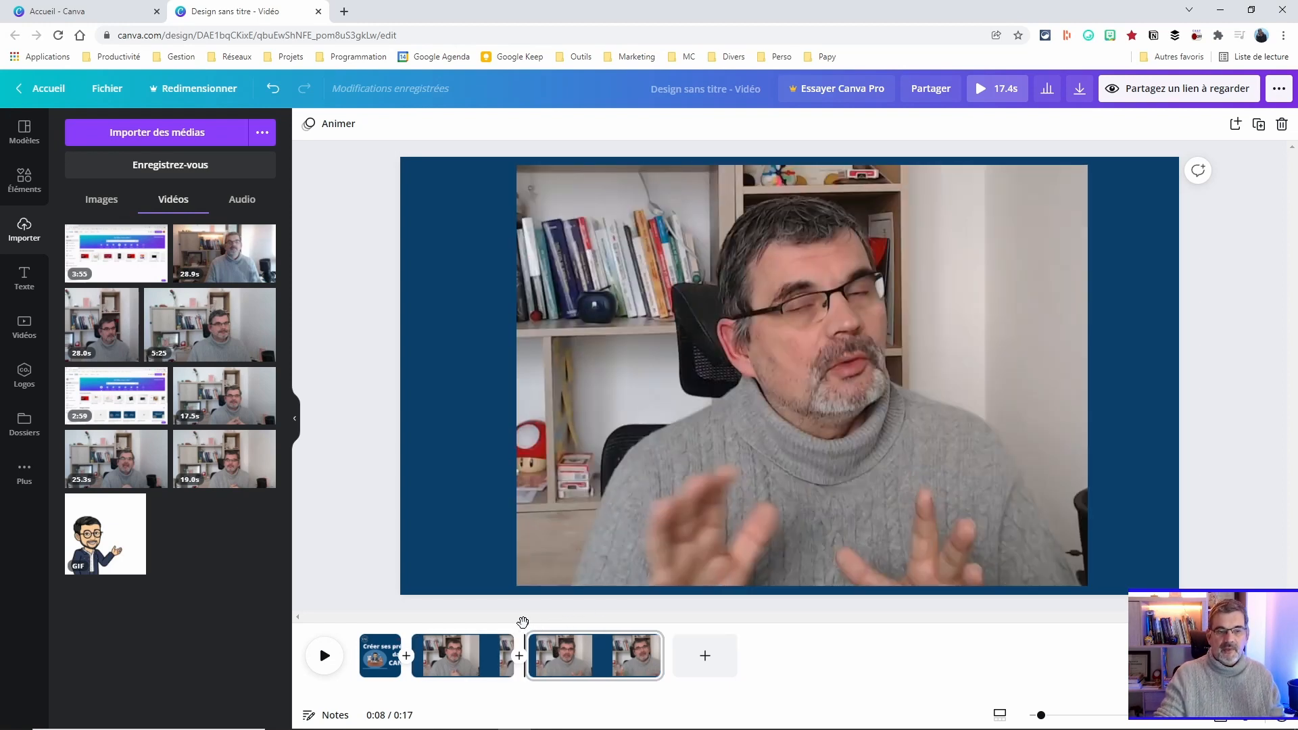
Play across the first cut and split the second webcam section at about 13 s, where the passage ends.
left_click_drag(522, 621, 474, 622)
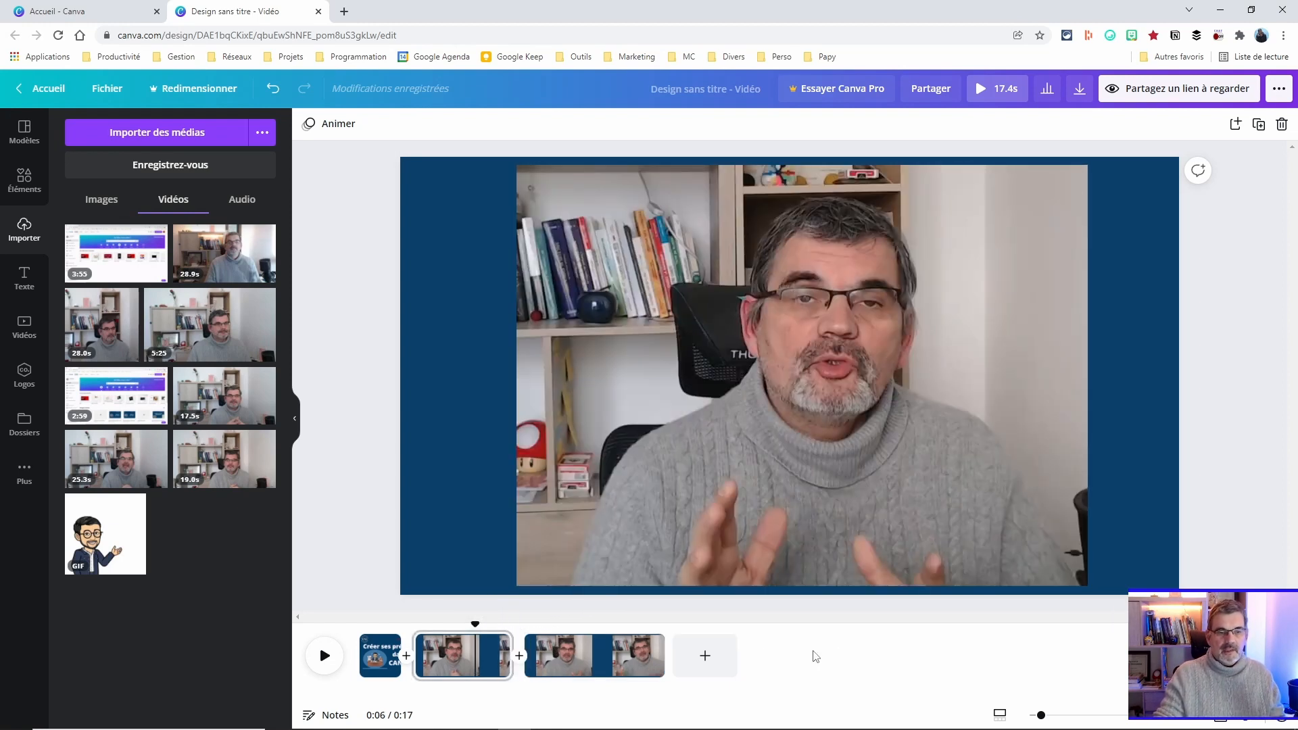
left_click(323, 657)
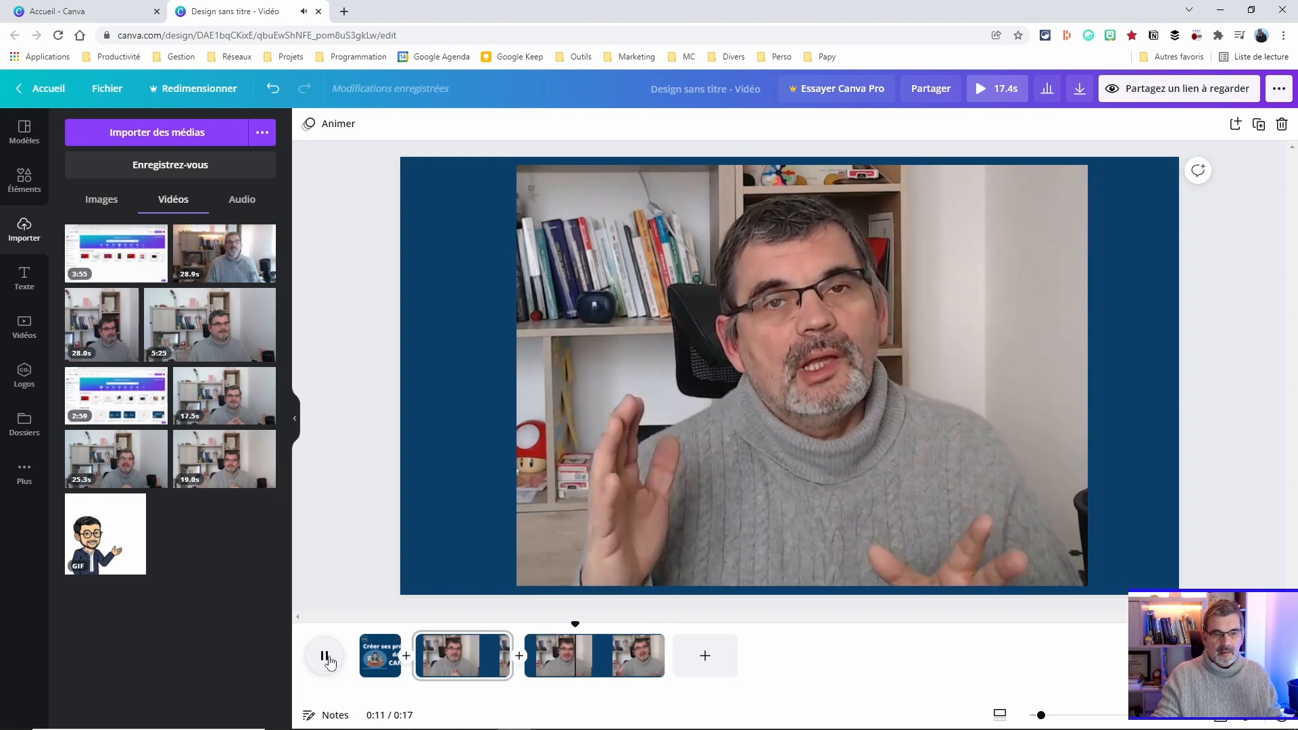
left_click(608, 654)
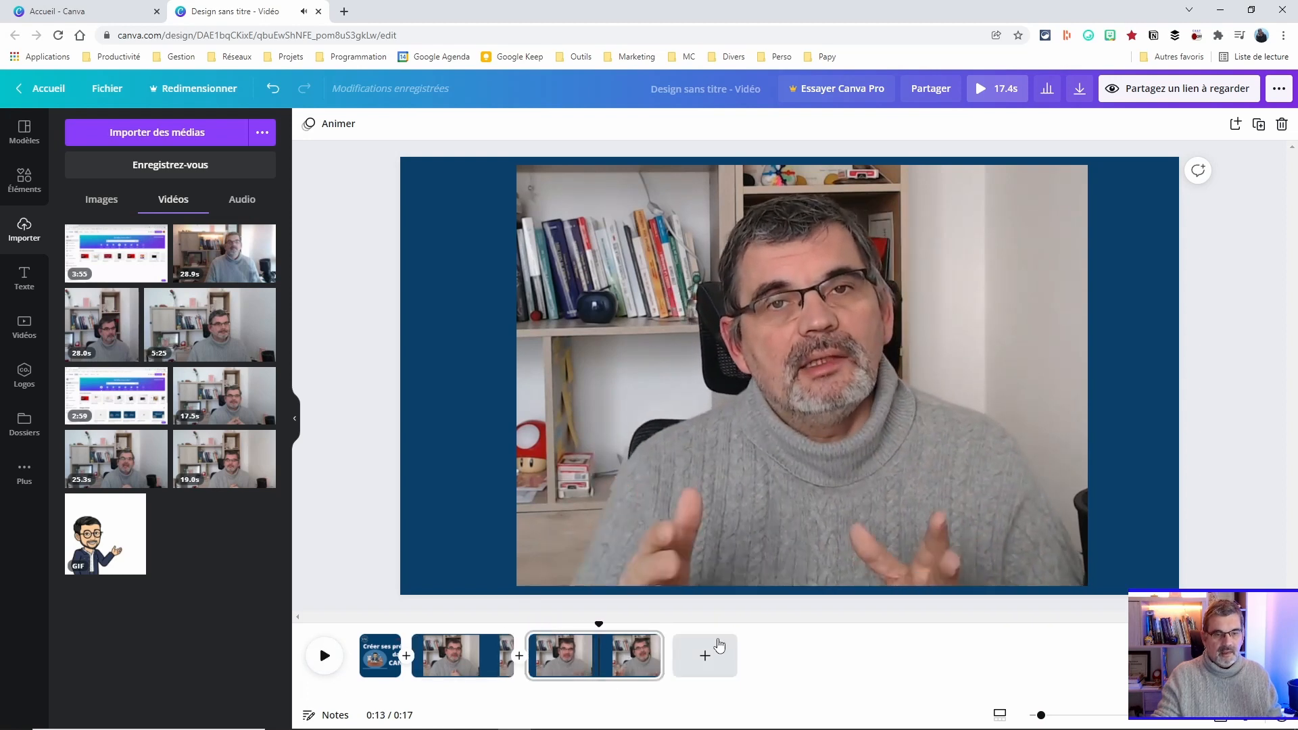
left_click(604, 647)
left_click_drag(601, 643, 587, 644)
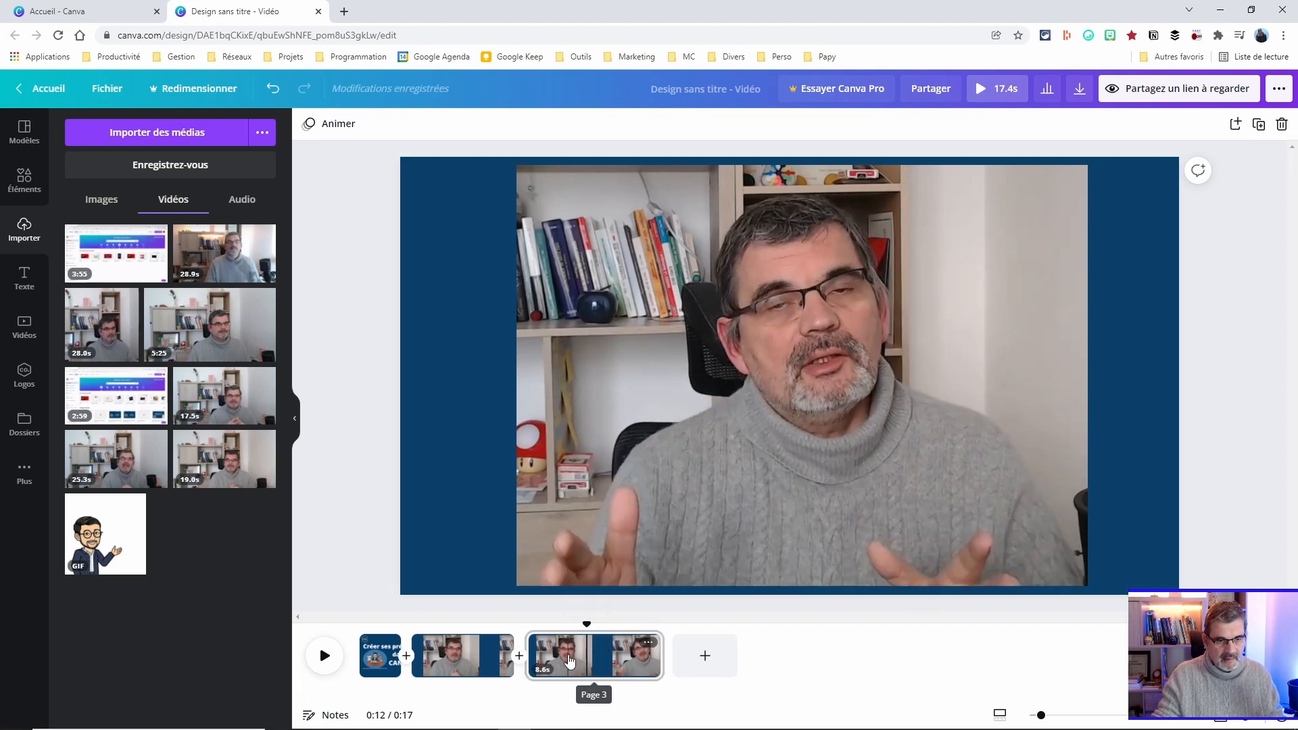
left_click(568, 655)
left_click(327, 657)
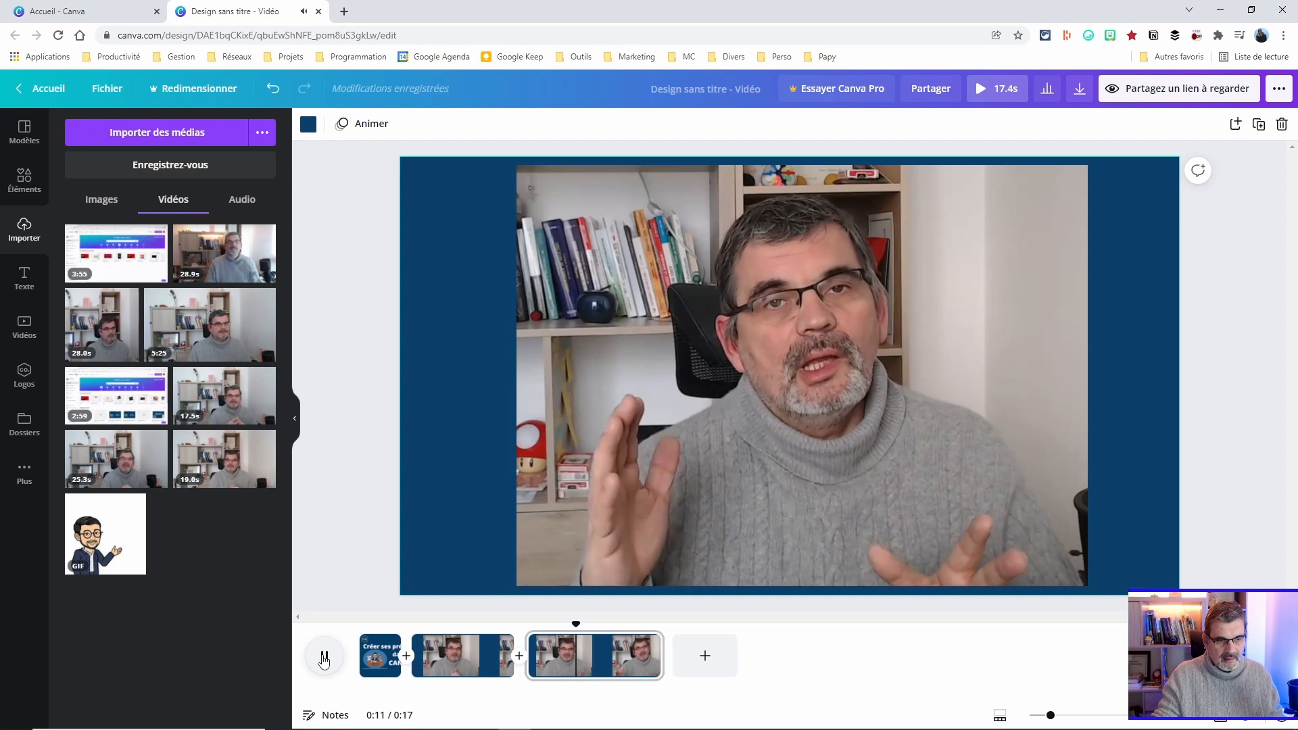
left_click(324, 660)
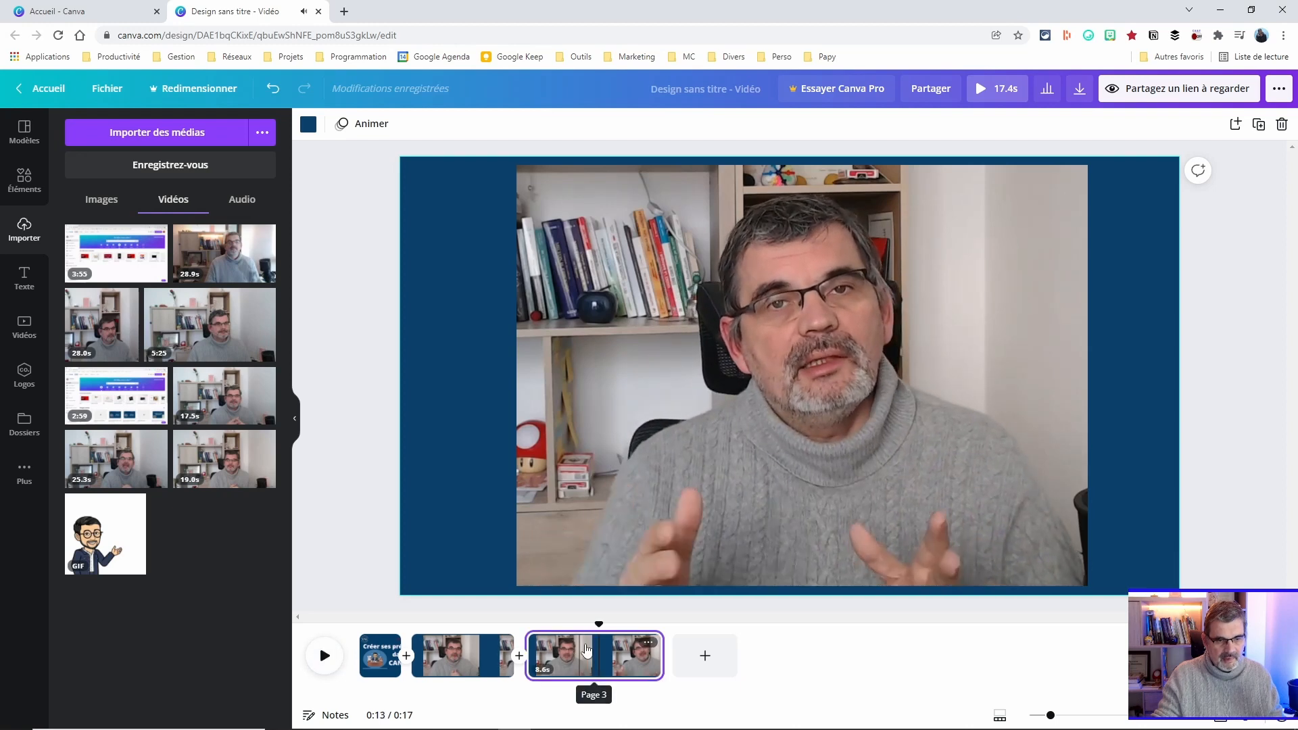
left_click(650, 646)
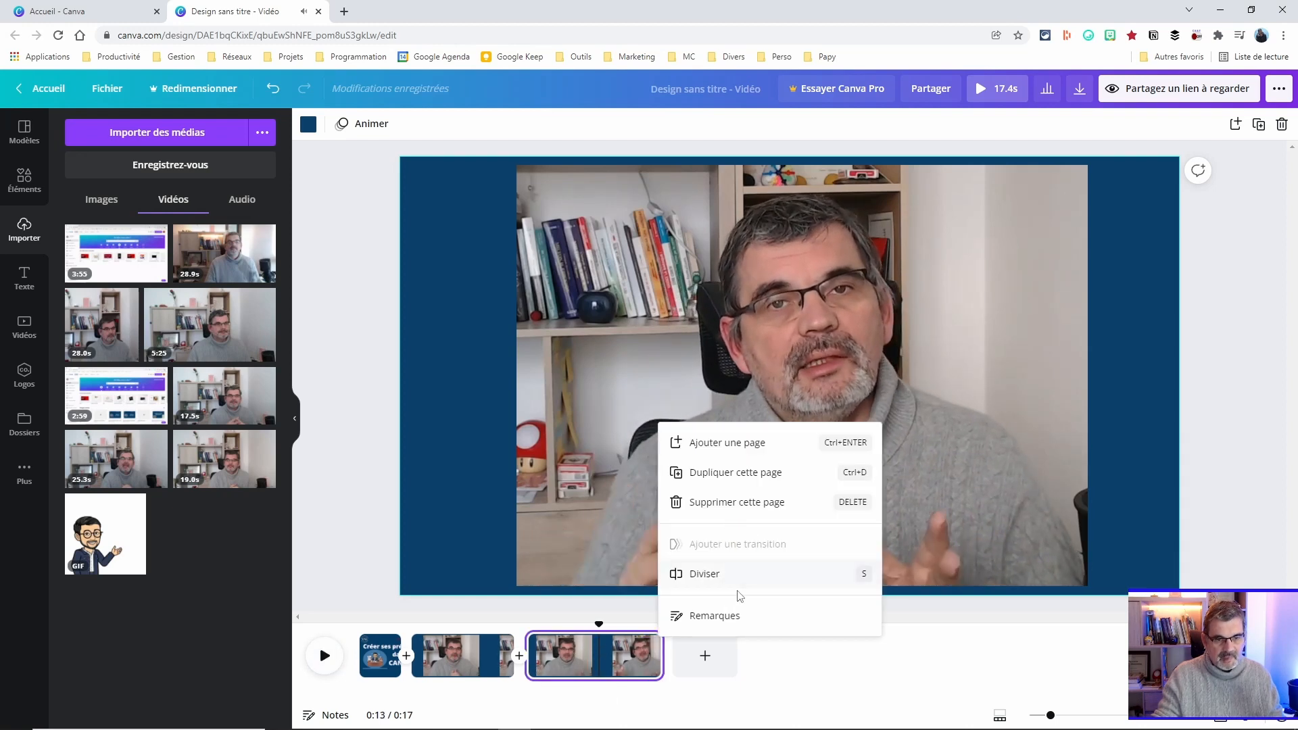
left_click(734, 573)
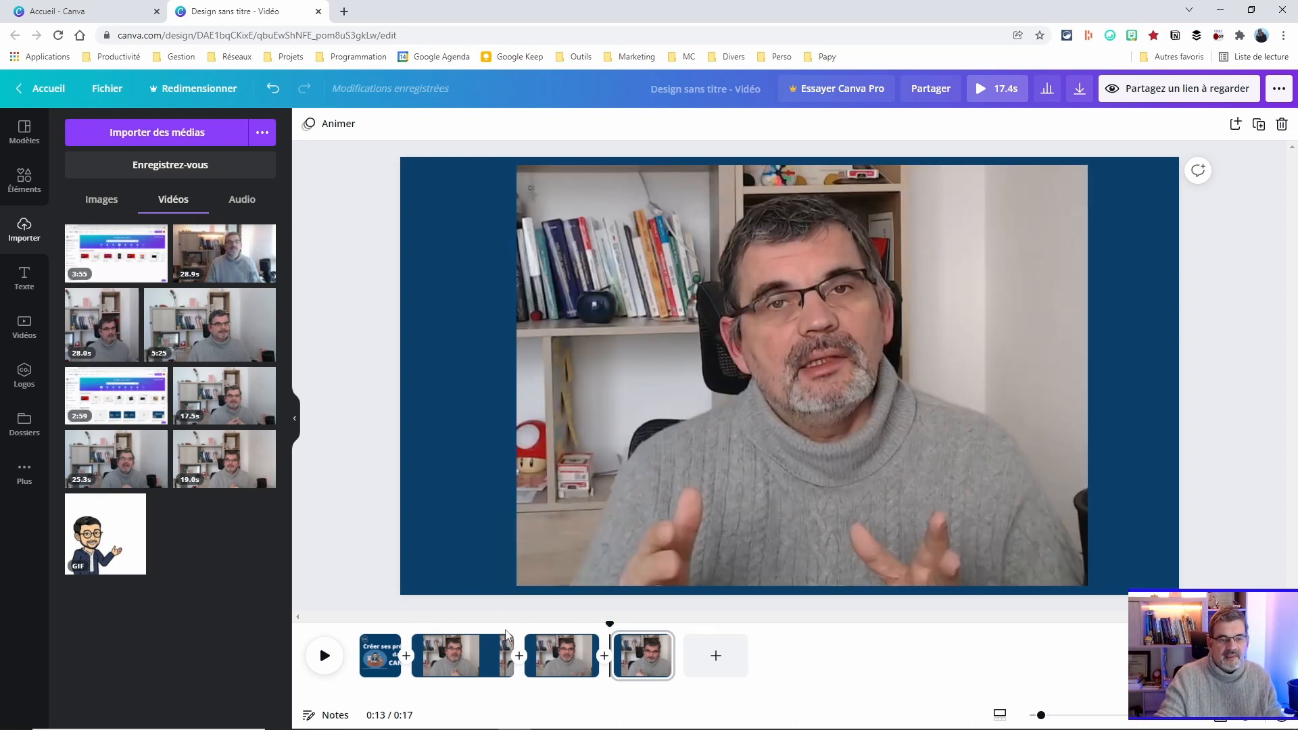
Play from the middle webcam section to the end and trim the last section's end so the video lasts 16.7 s.
left_click(551, 653)
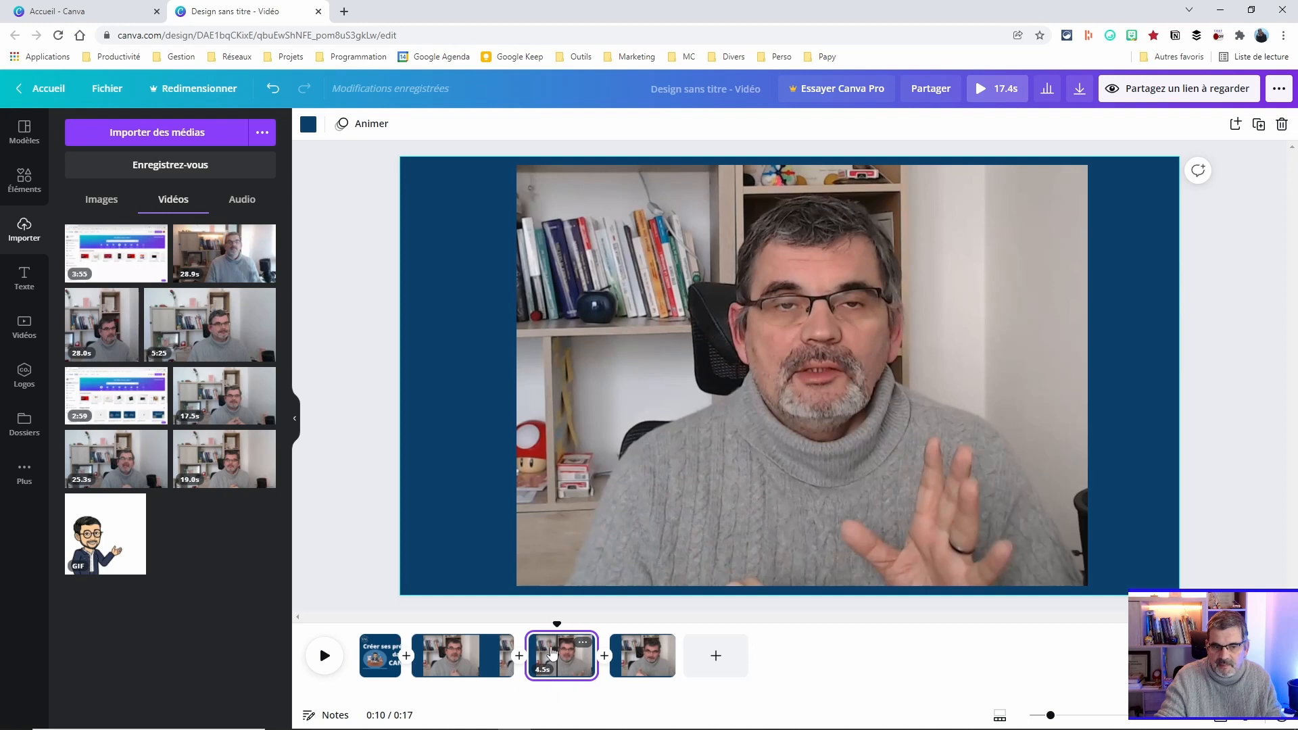
left_click_drag(557, 622, 526, 627)
left_click(325, 656)
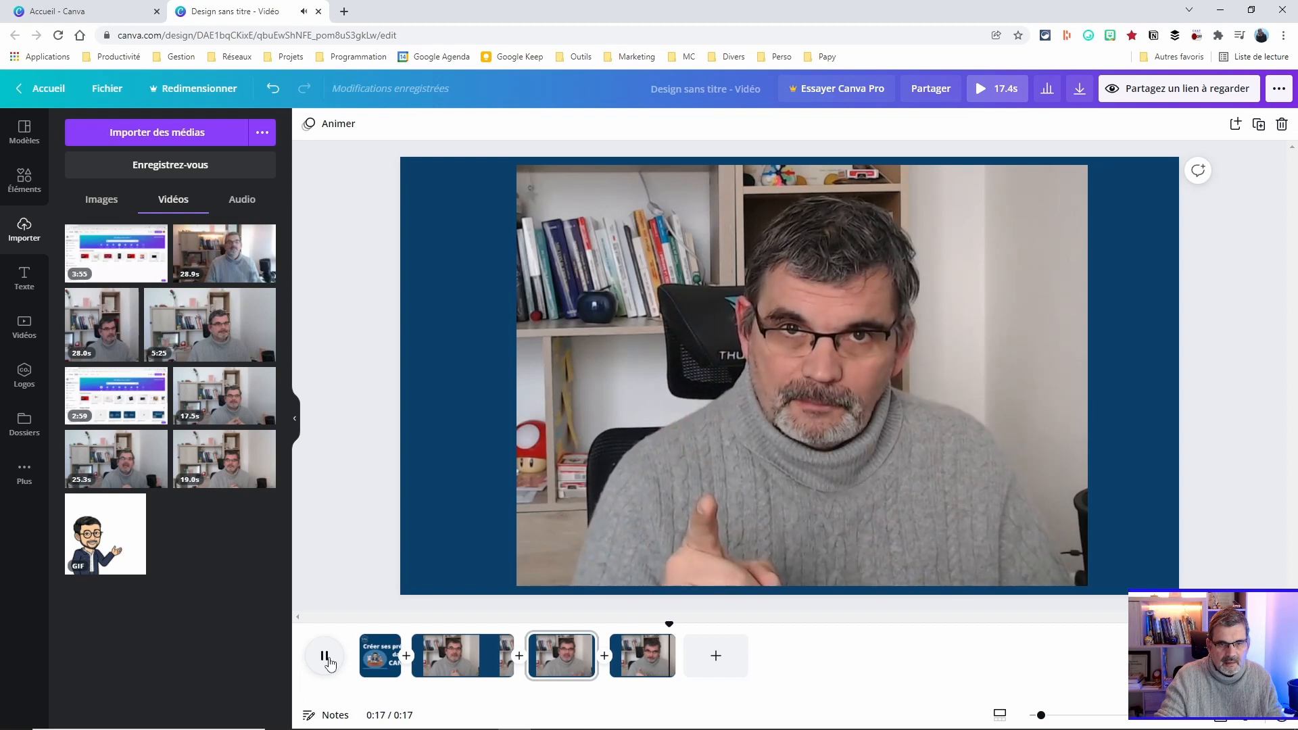
left_click(653, 652)
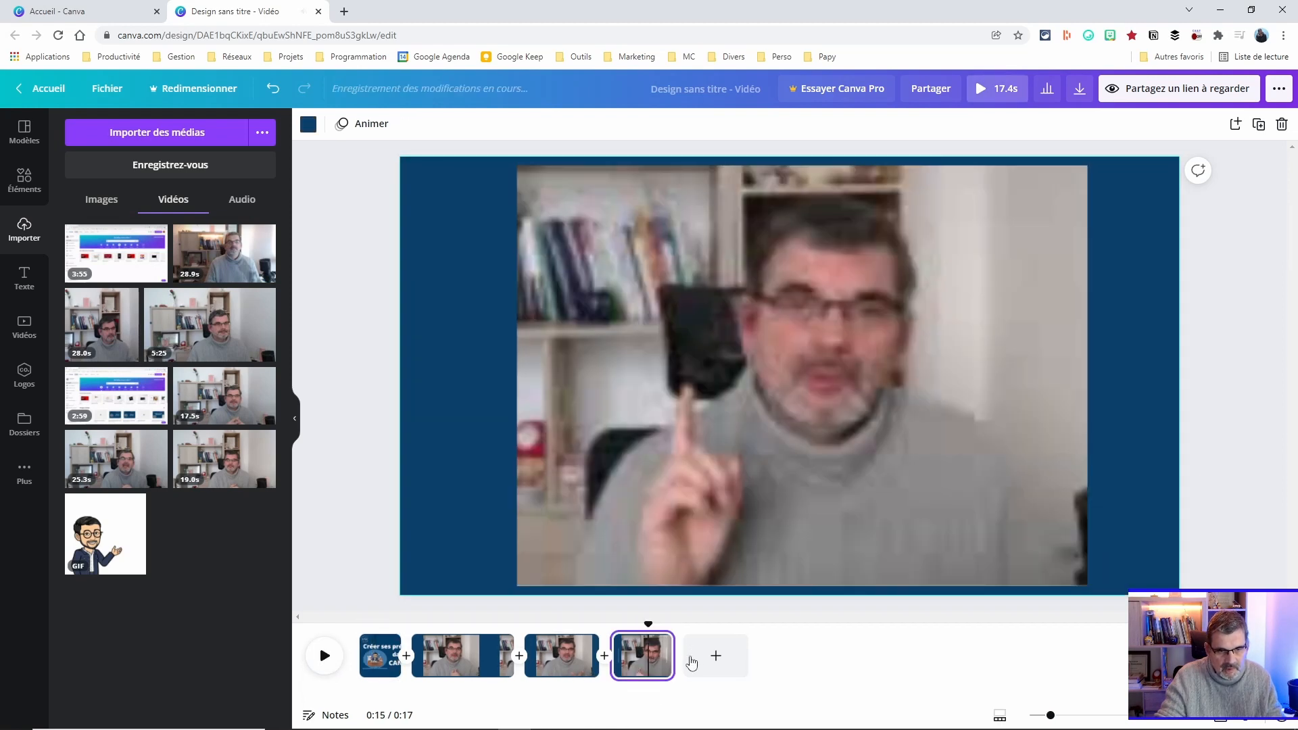
left_click_drag(669, 653, 661, 653)
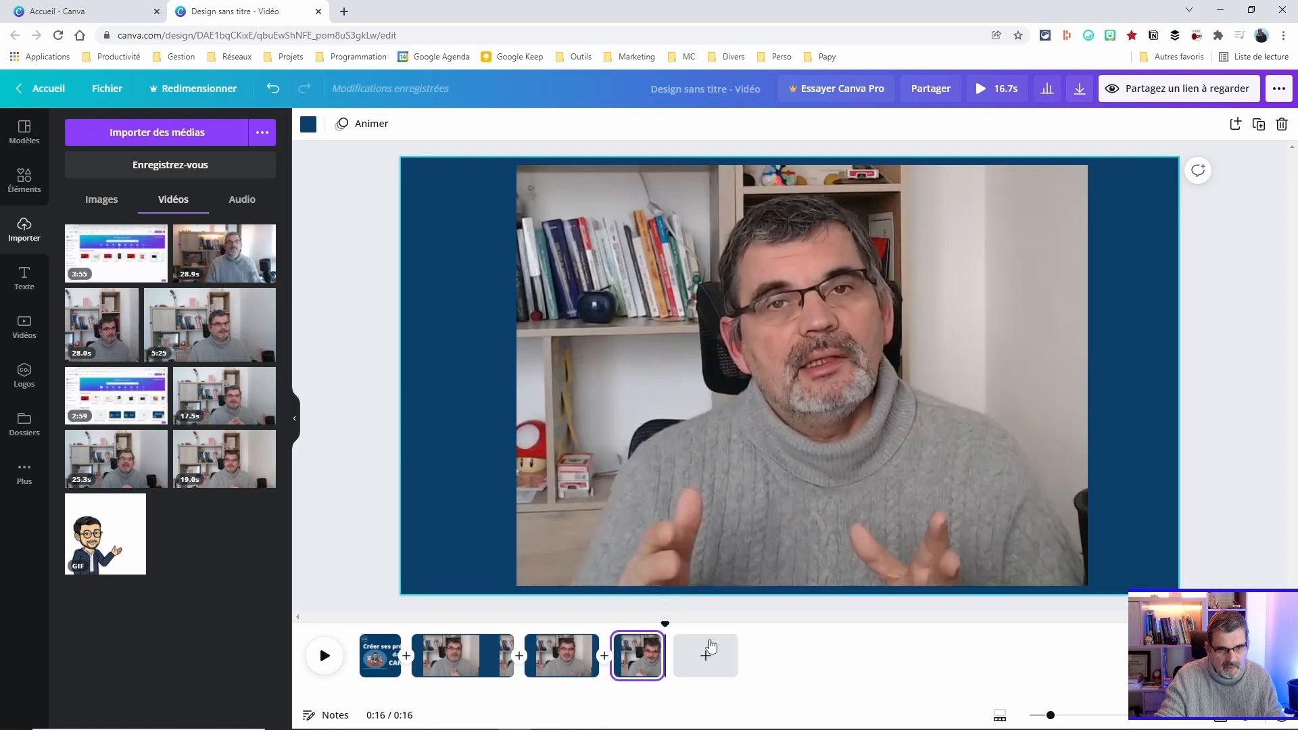
left_click(644, 633)
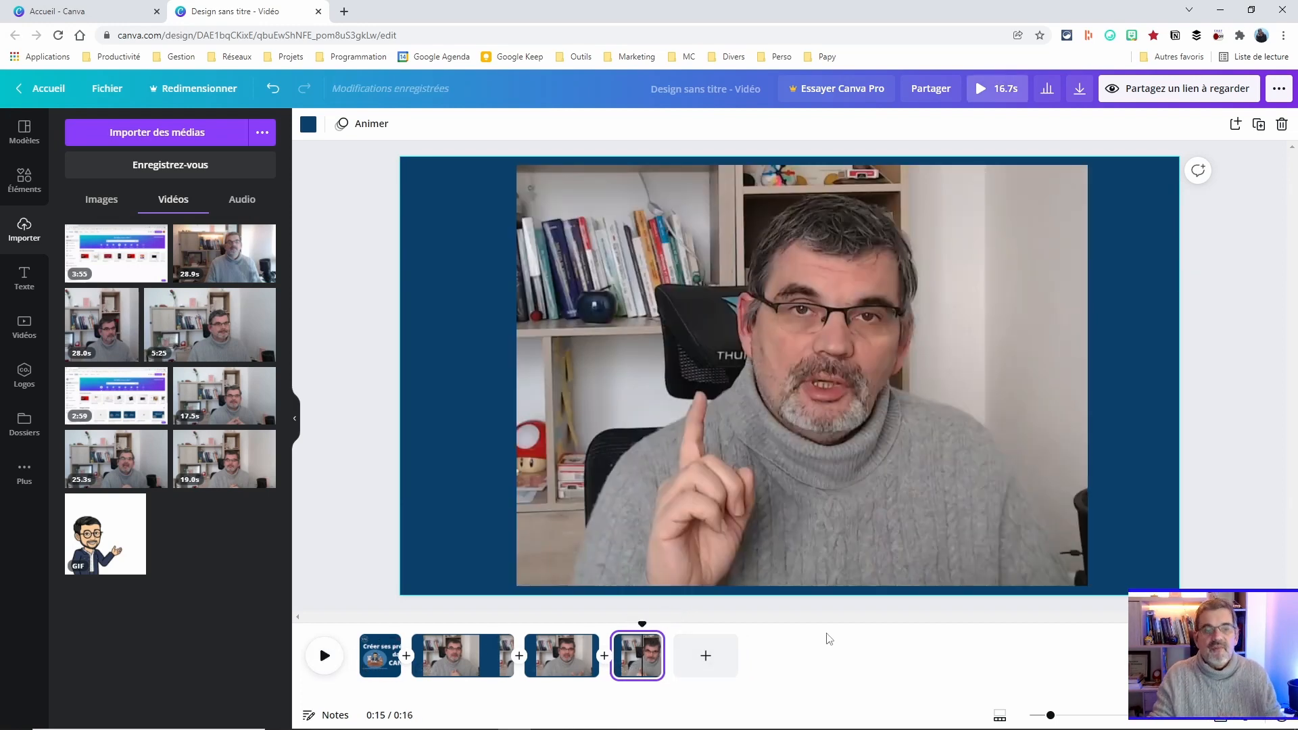
Add a title reading "A -> Z" to the 4.5 s middle webcam page.
left_click(565, 668)
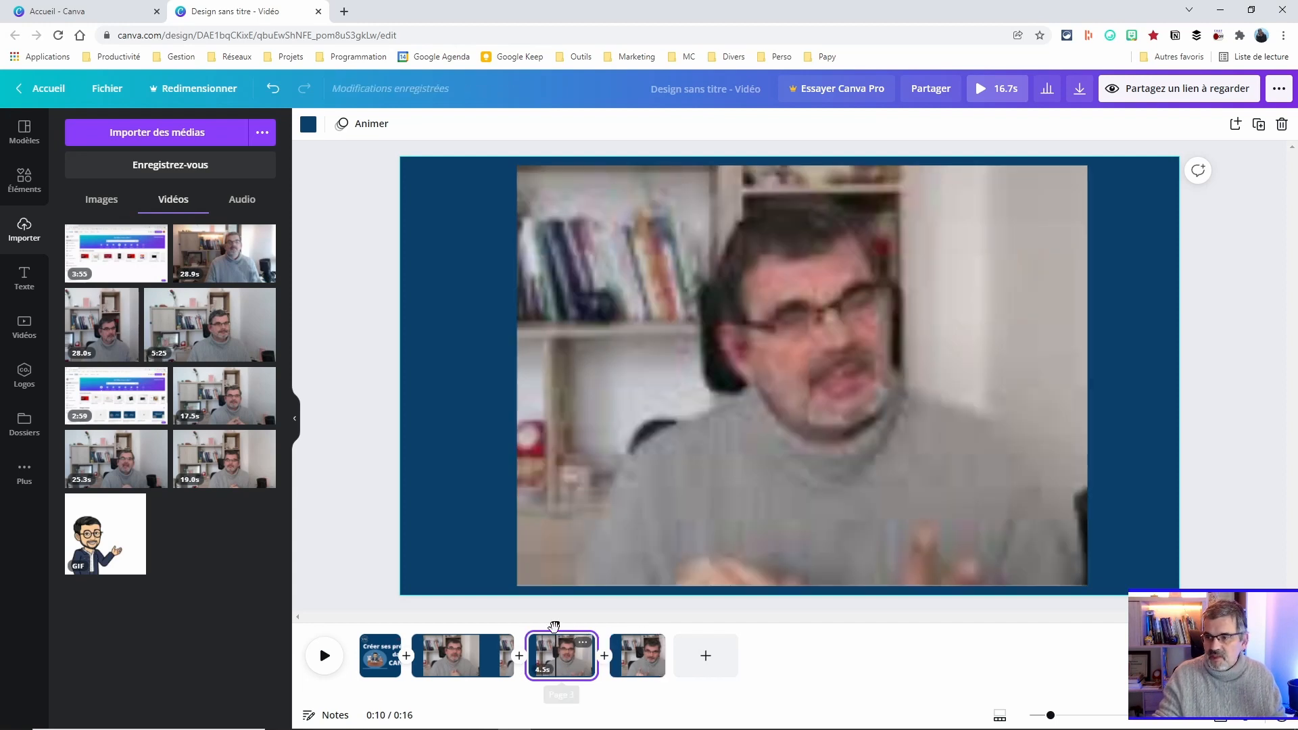
left_click_drag(556, 625, 528, 626)
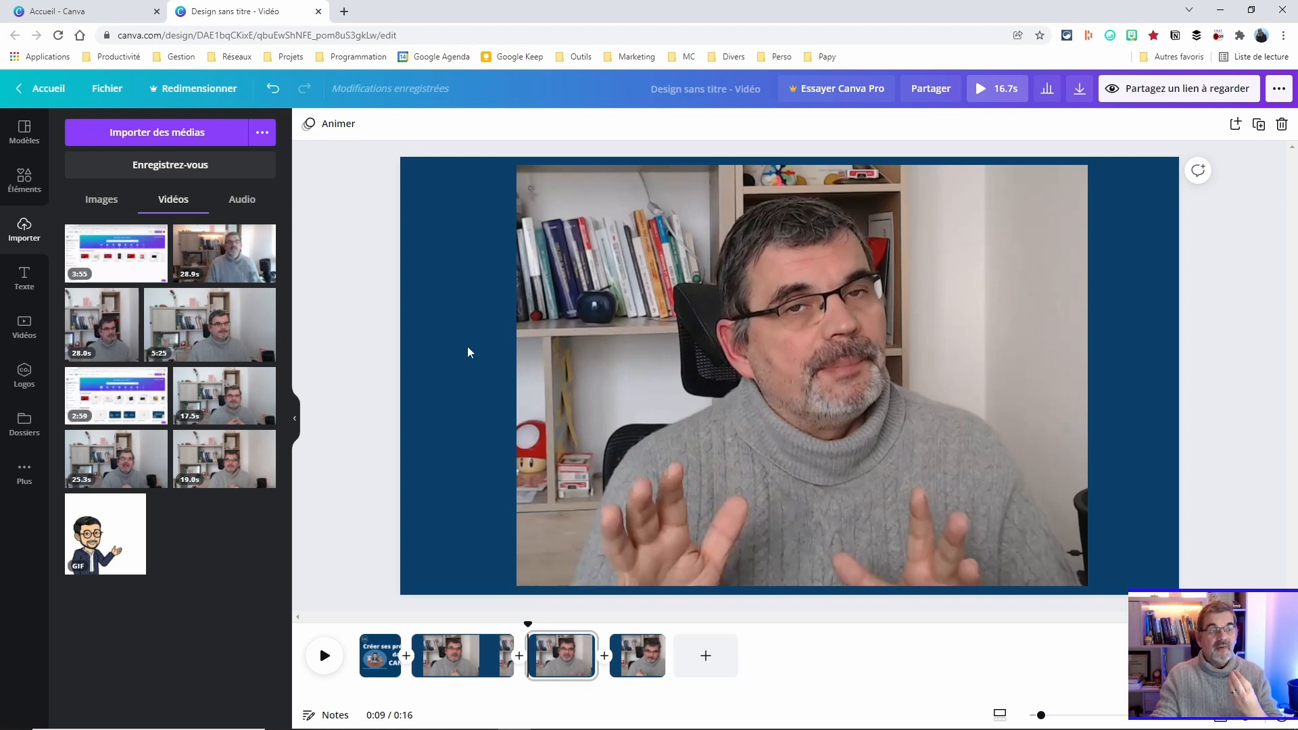
left_click(24, 281)
left_click(188, 218)
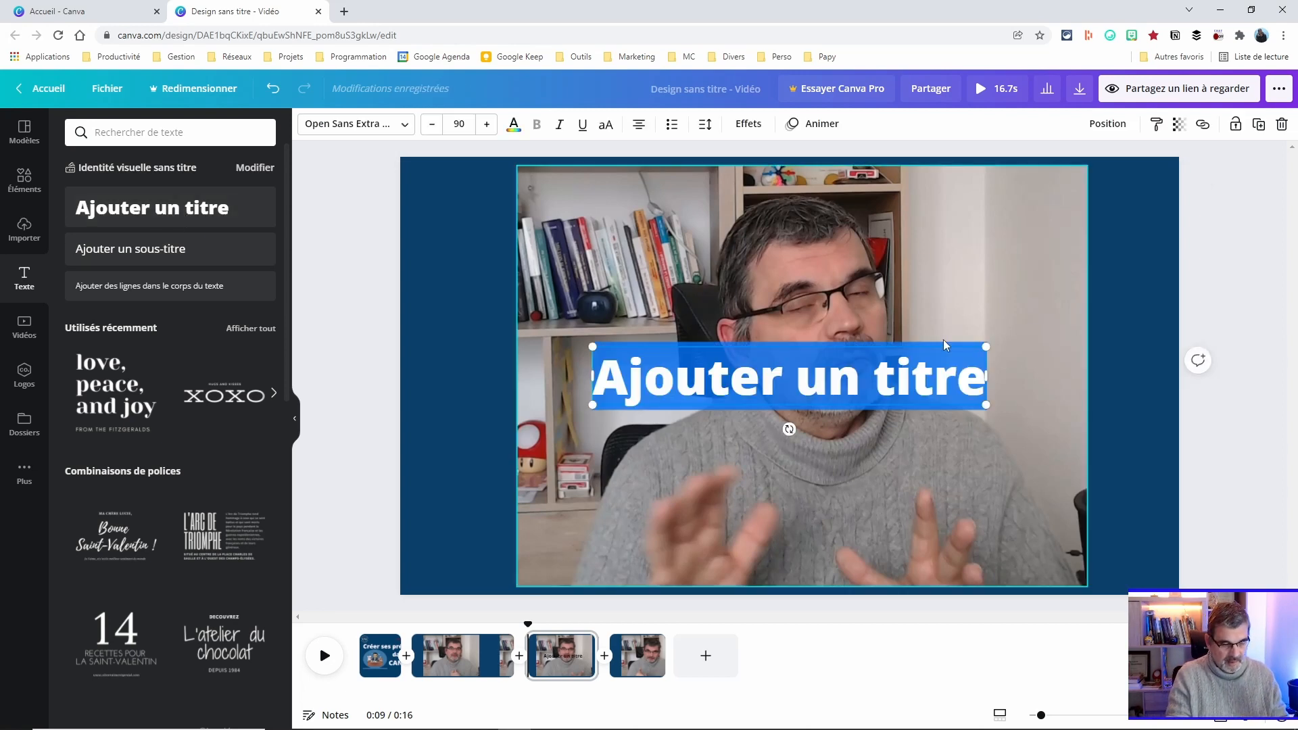
type("A -> Z")
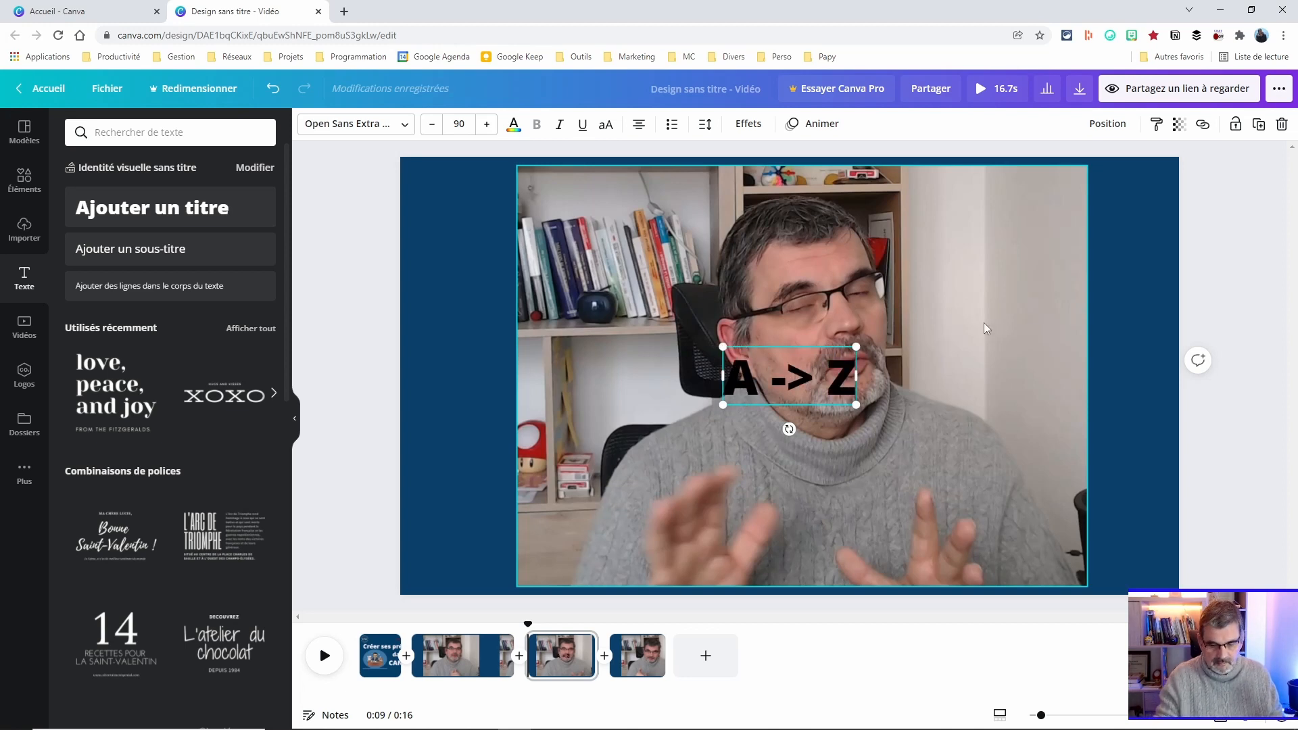
Recolour the "A -> Z" title with the very light grey from the photo colours.
key("ctrl+a")
left_click(513, 126)
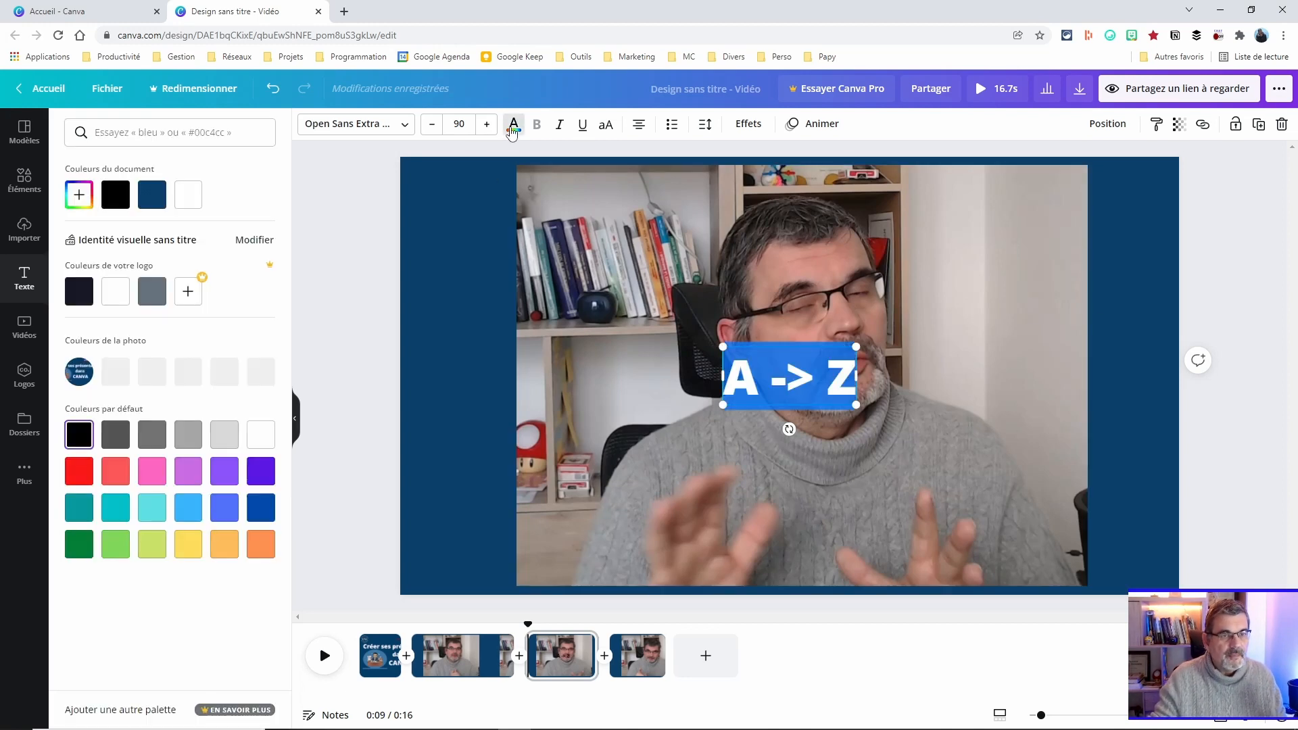
left_click(149, 379)
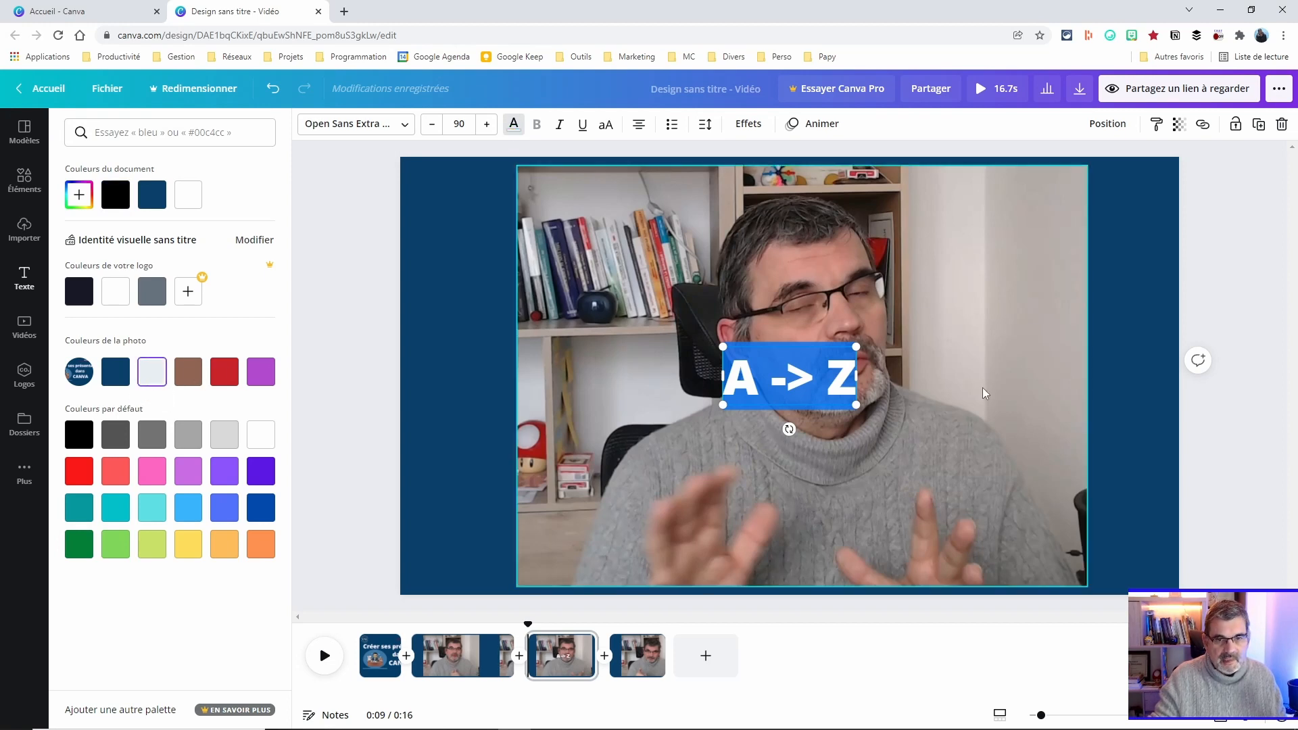
Enlarge the "A -> Z" title to size 385 and place it across the lower part of the webcam image.
left_click(946, 389)
left_click_drag(847, 392, 1037, 468)
left_click_drag(923, 428, 963, 570)
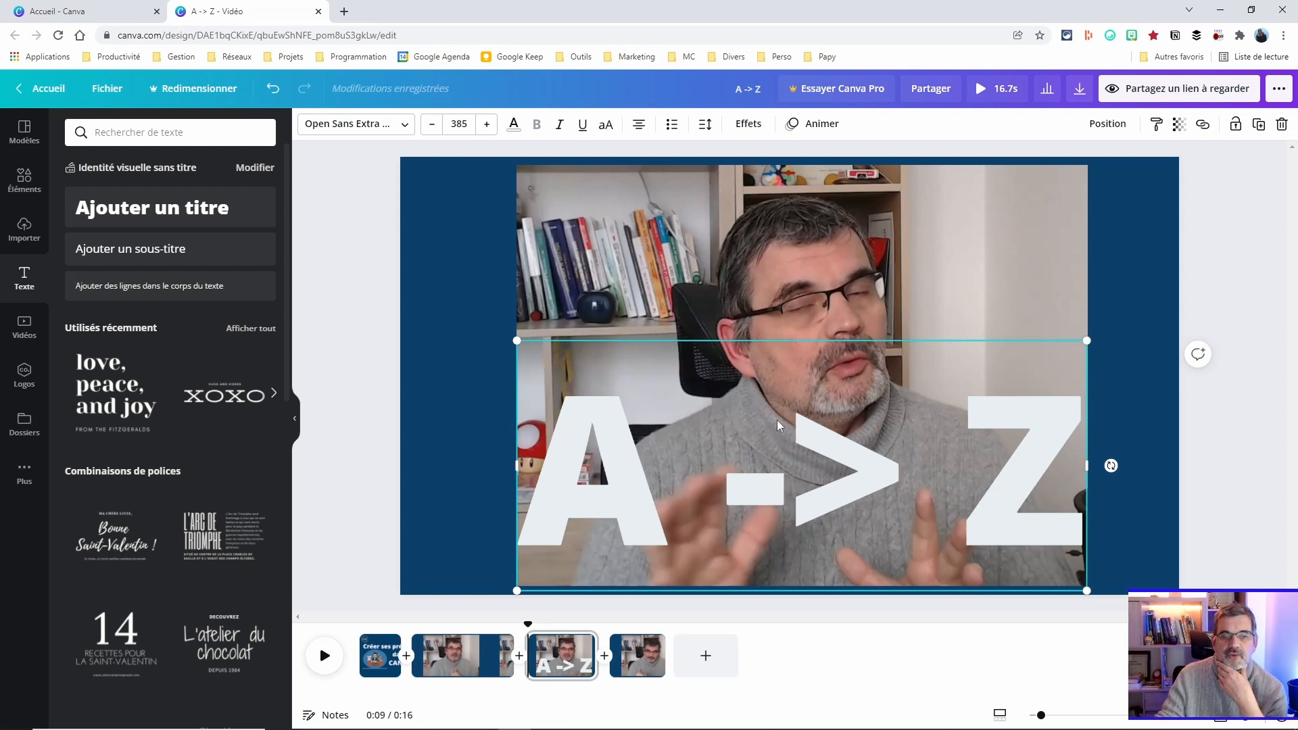
Replay the video from the first webcam section and extend the sections on both sides of the first cut, making the video 17.7 s long.
left_click(554, 659)
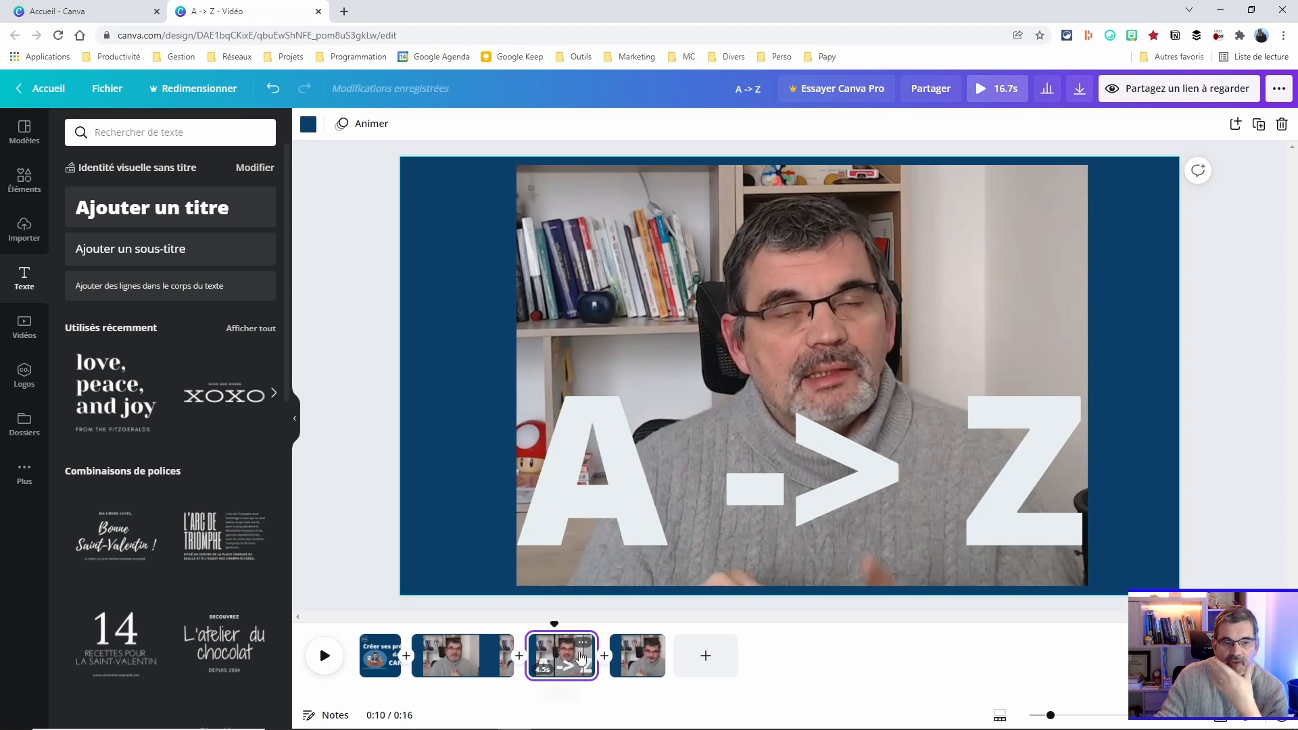
left_click(879, 463)
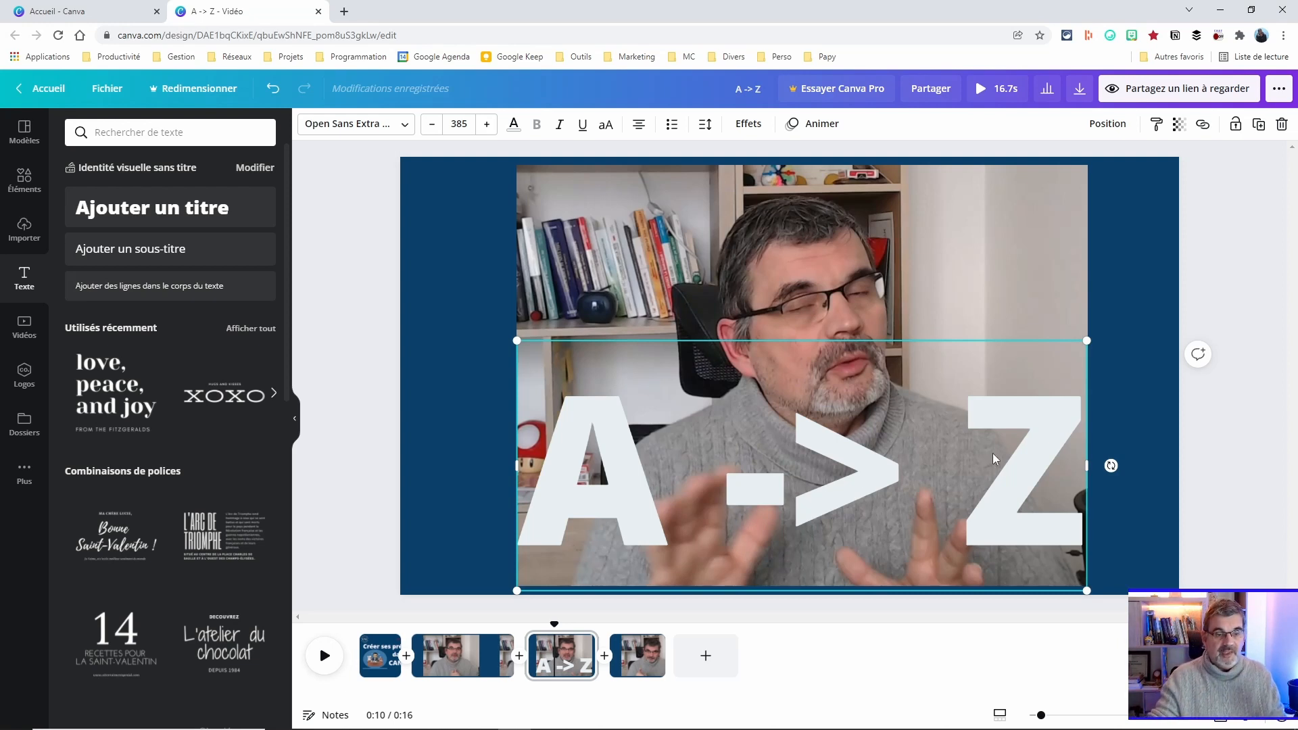
left_click(465, 649)
left_click(324, 656)
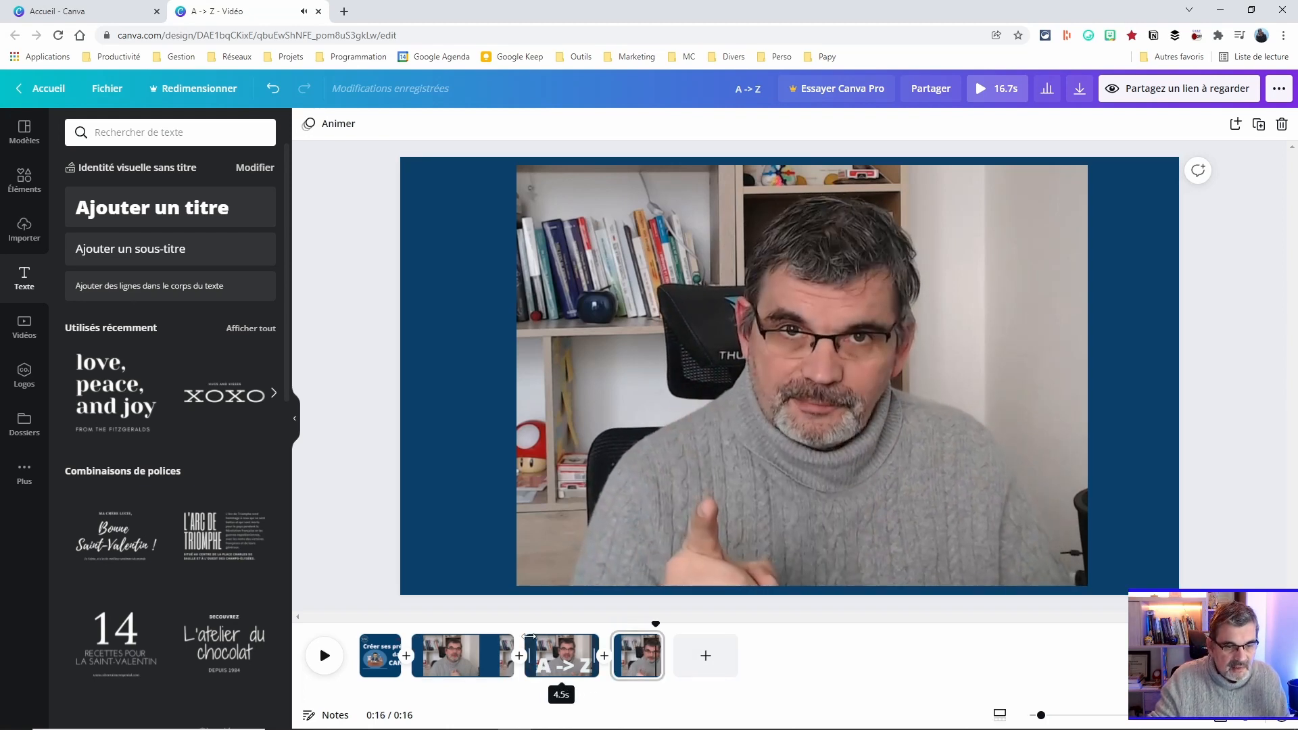
left_click_drag(511, 643, 524, 640)
left_click(551, 654)
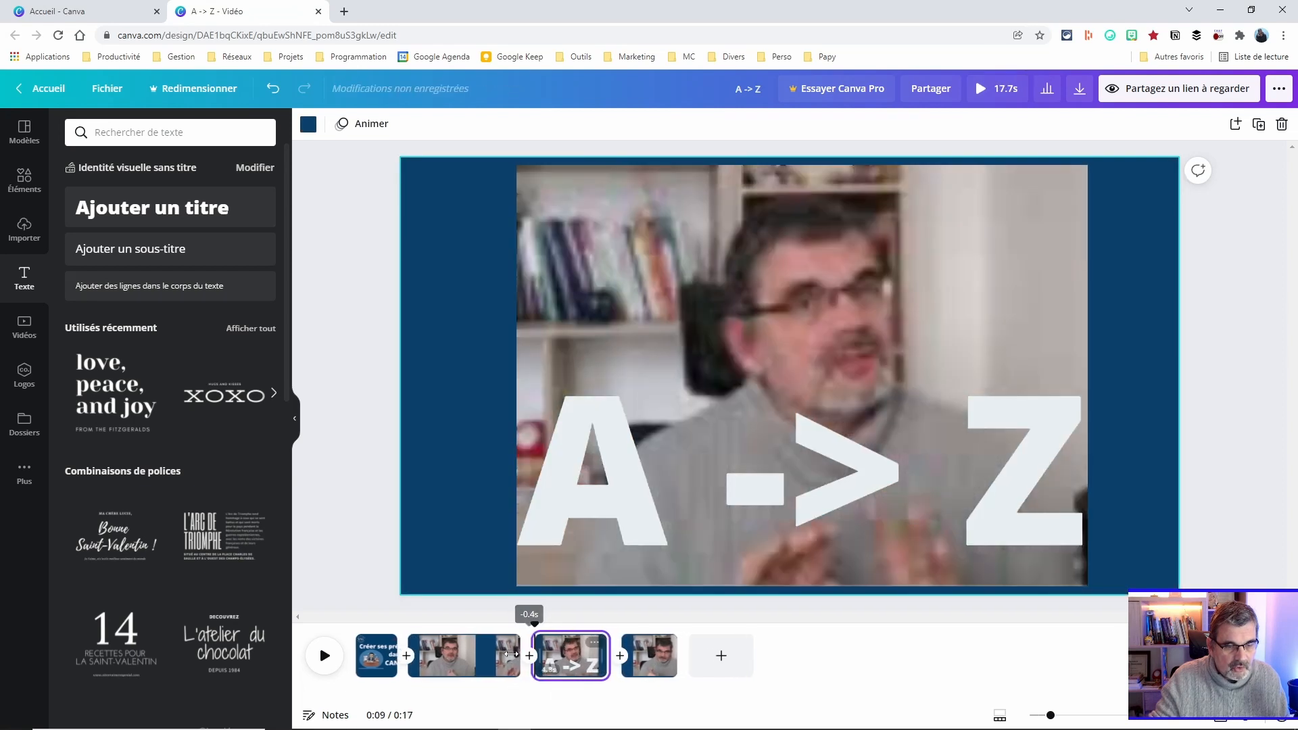
left_click(512, 654)
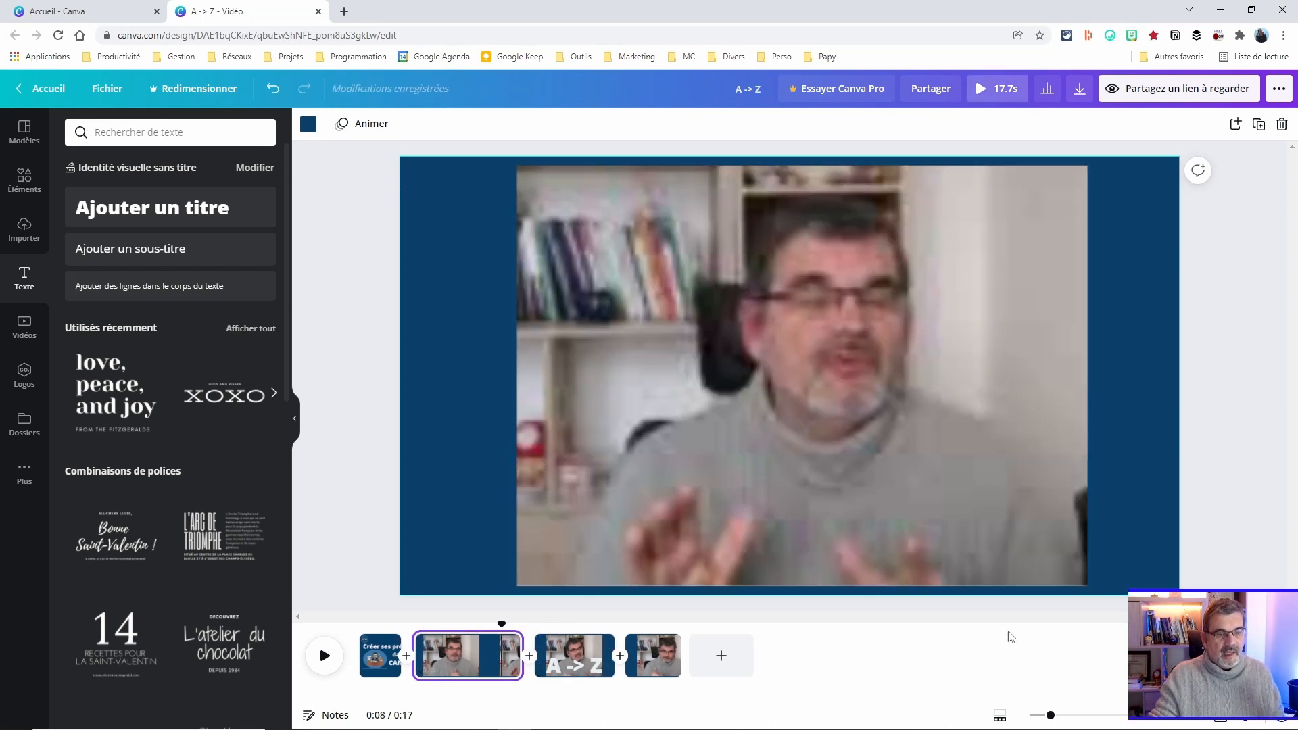
Replay the cut into the "A -> Z" section and undo the last section extension.
key("space")
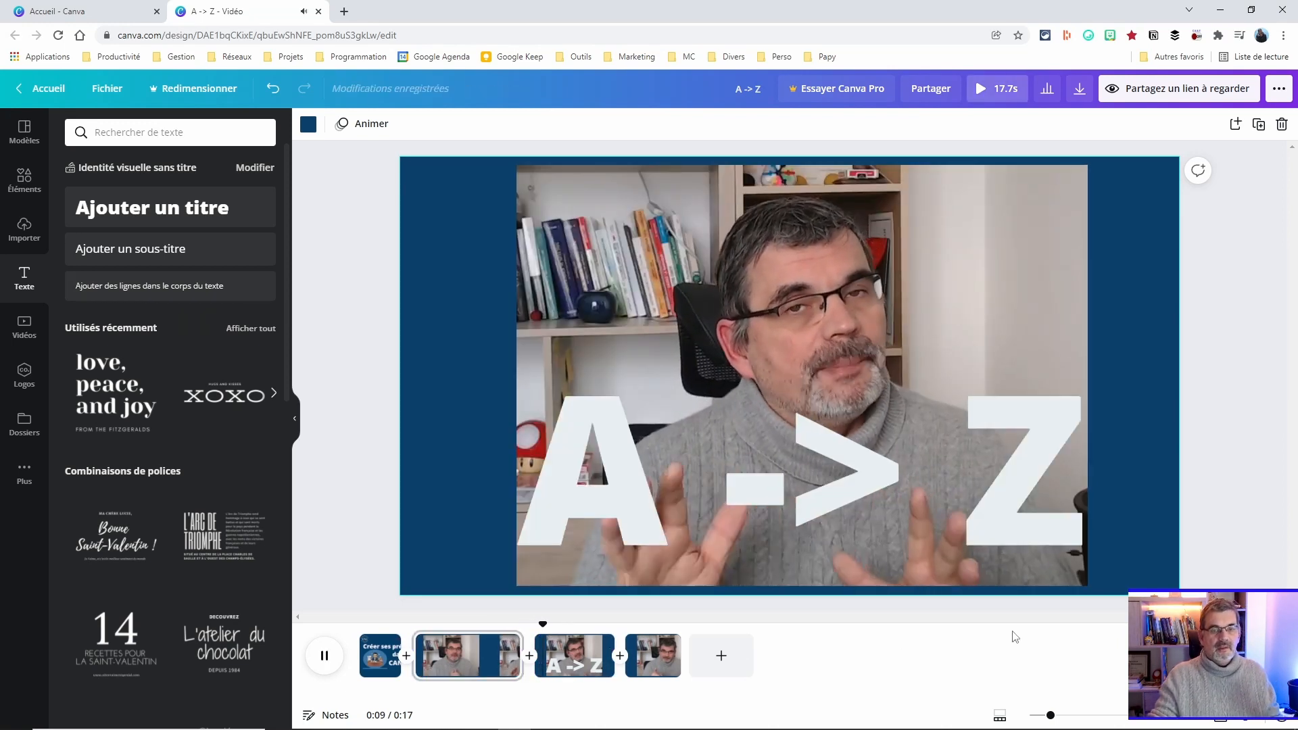
key("space")
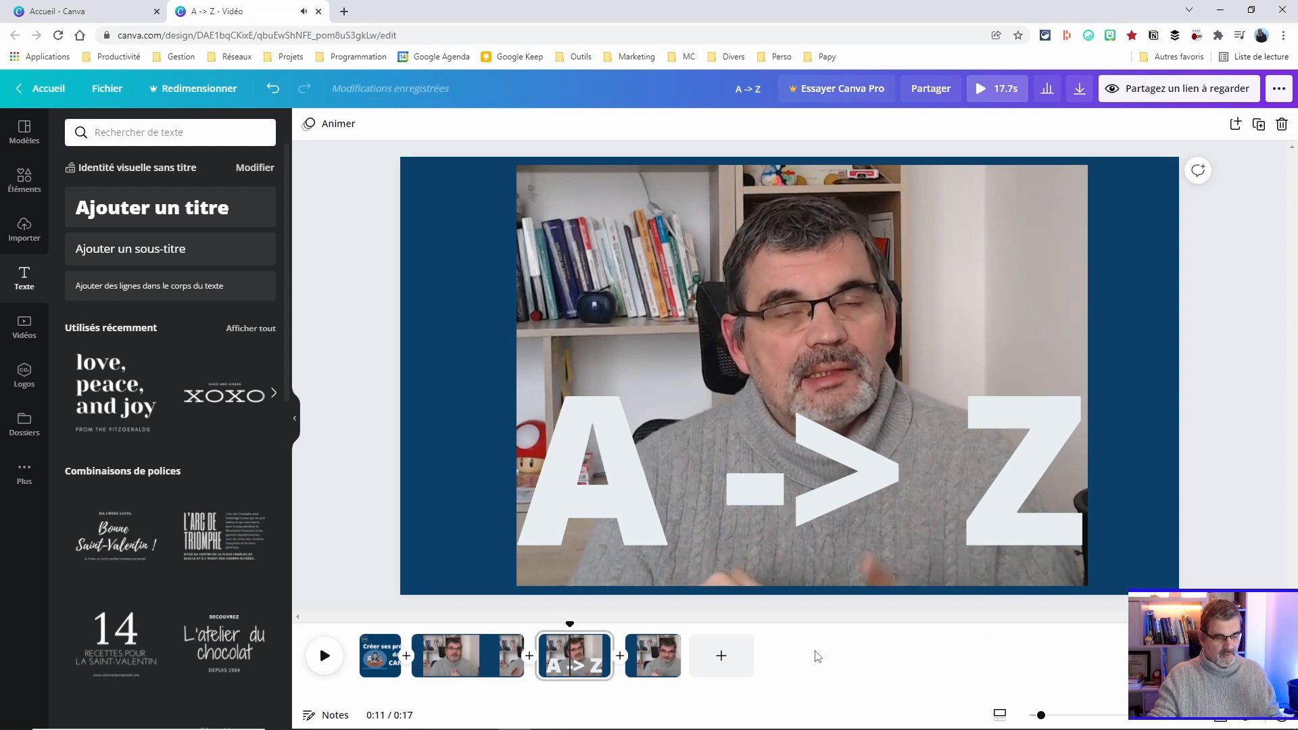
key("ctrl+z")
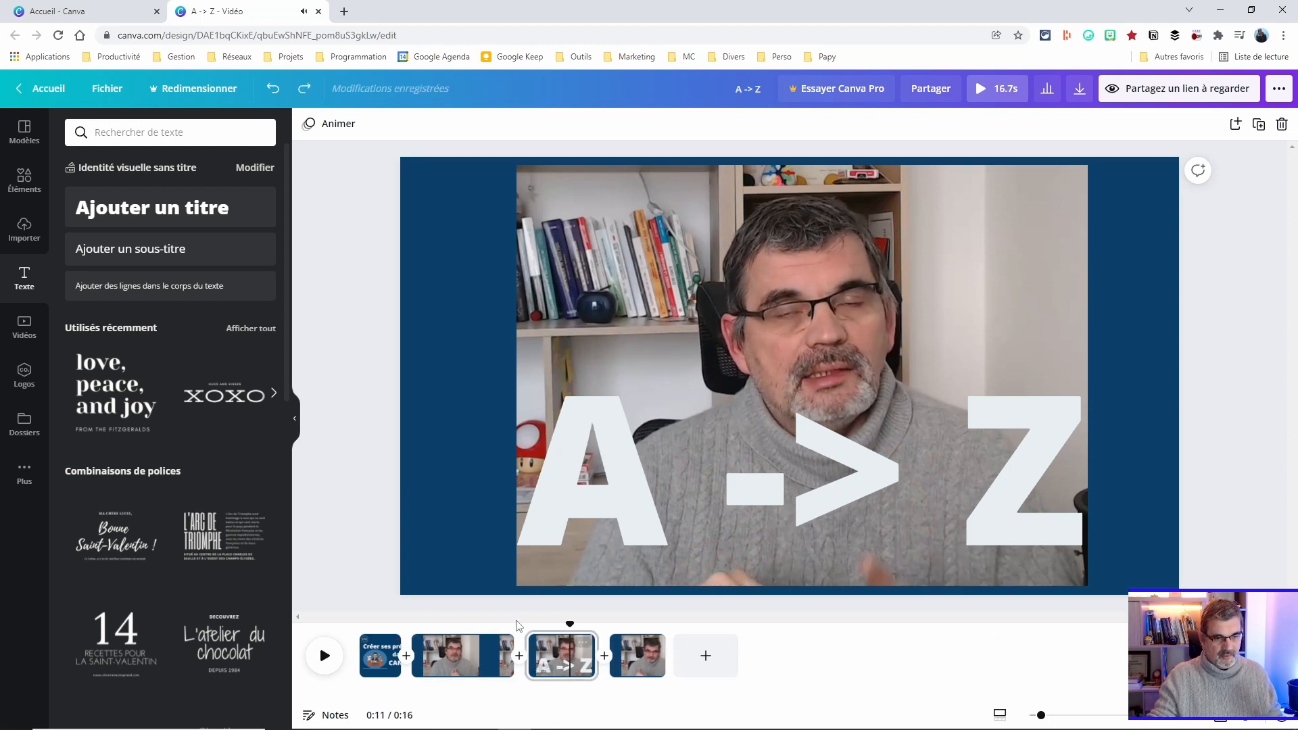
Play the "A -> Z" section from its start and split it at about 0:11.
left_click(532, 635)
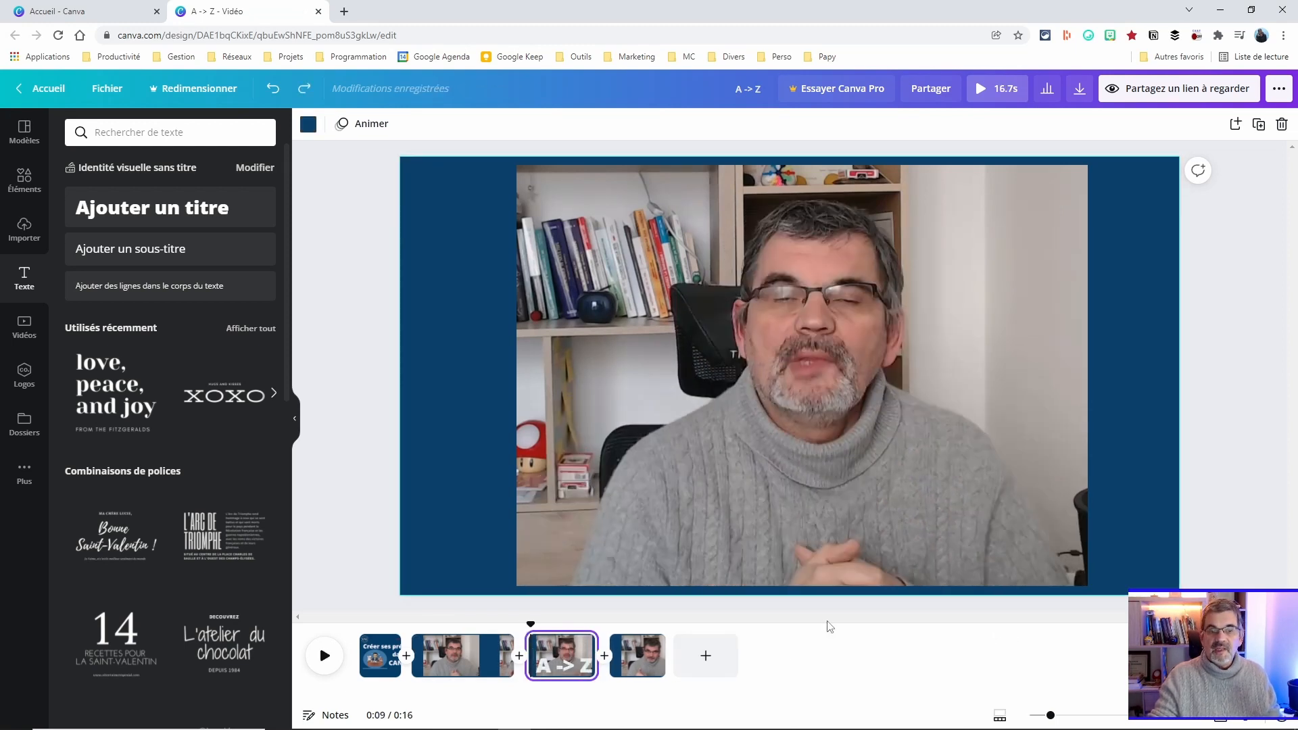
key("space")
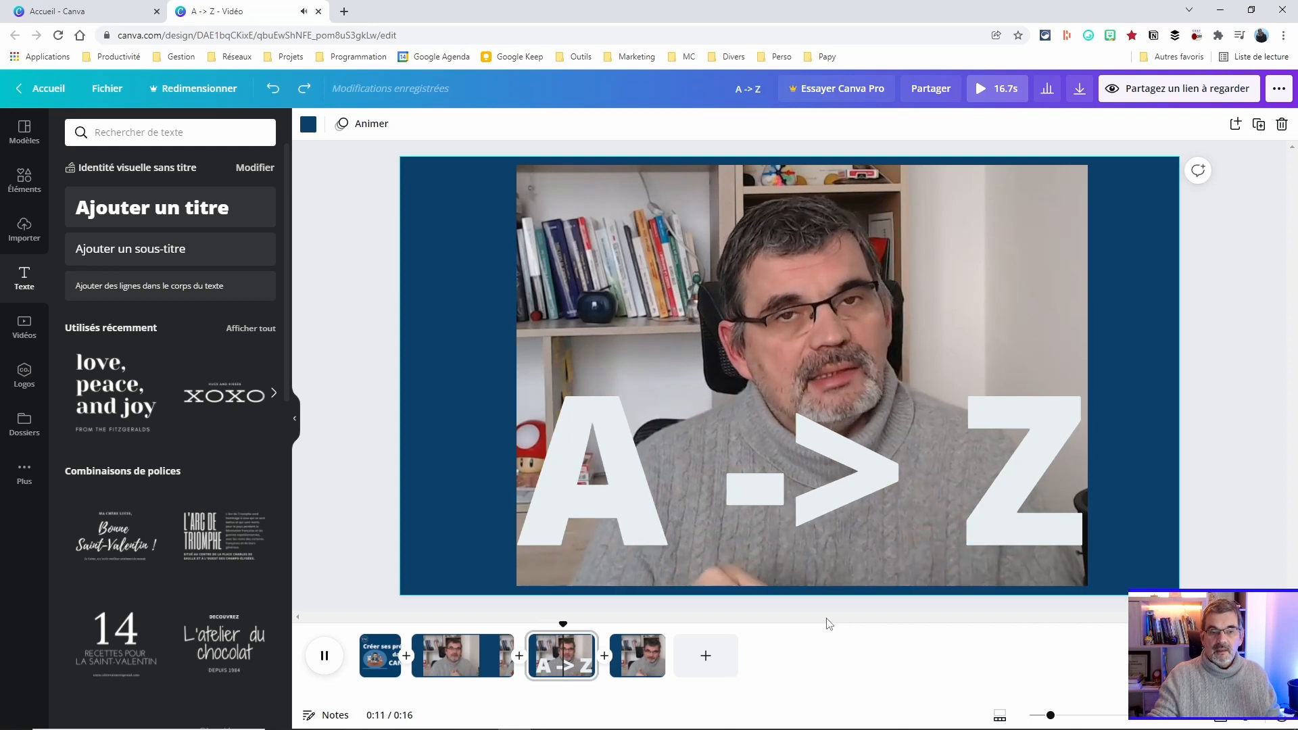
left_click(573, 624)
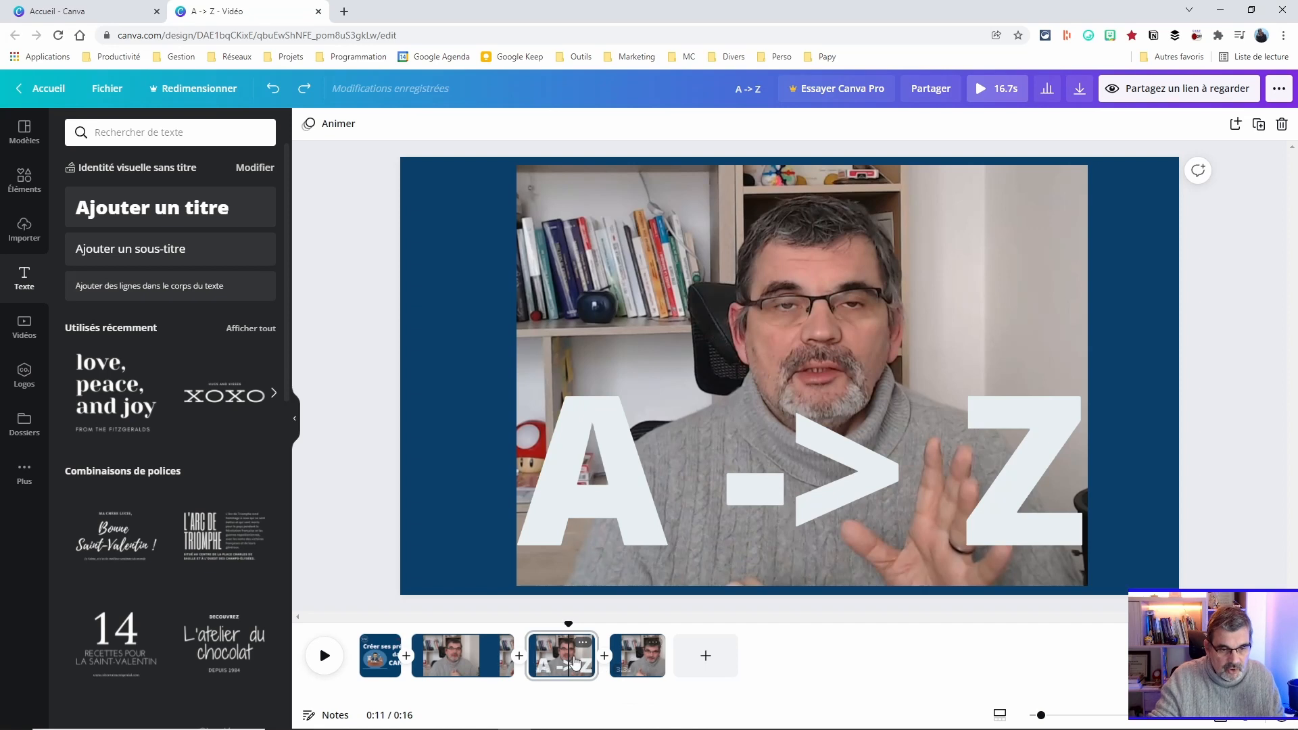
left_click(582, 642)
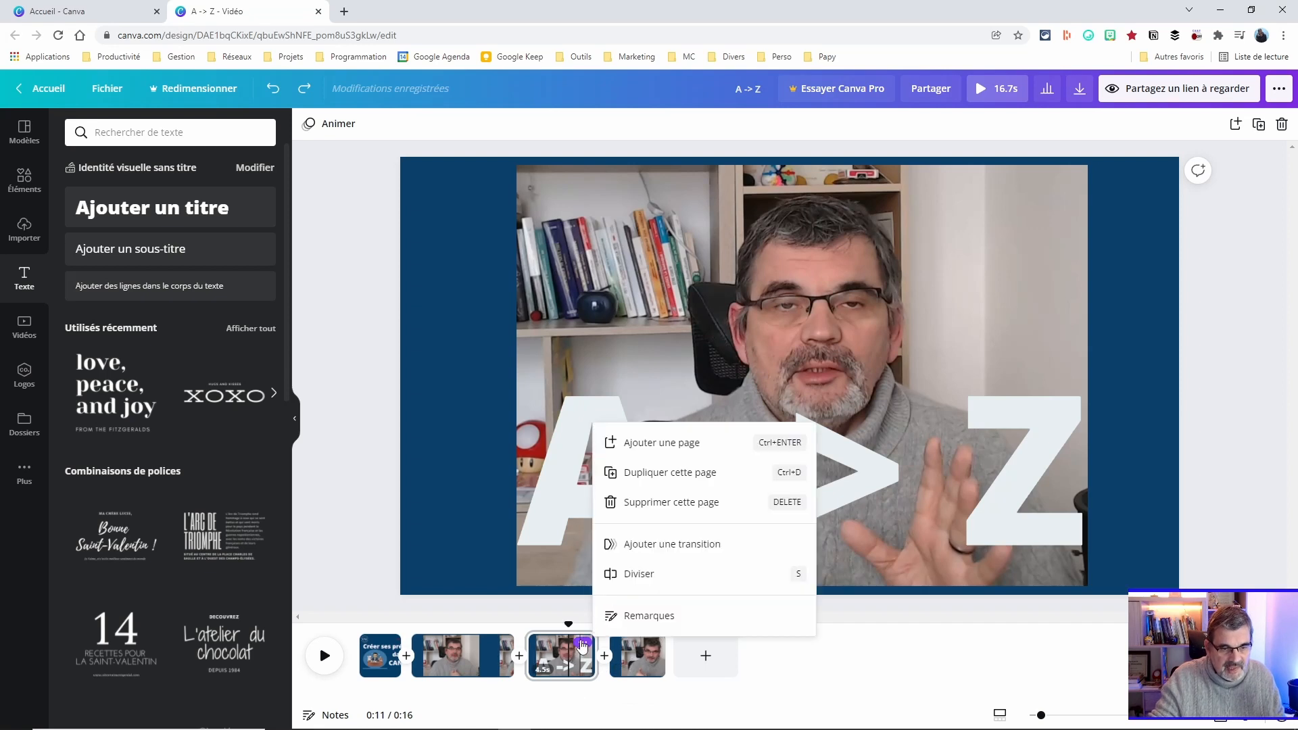
left_click(639, 574)
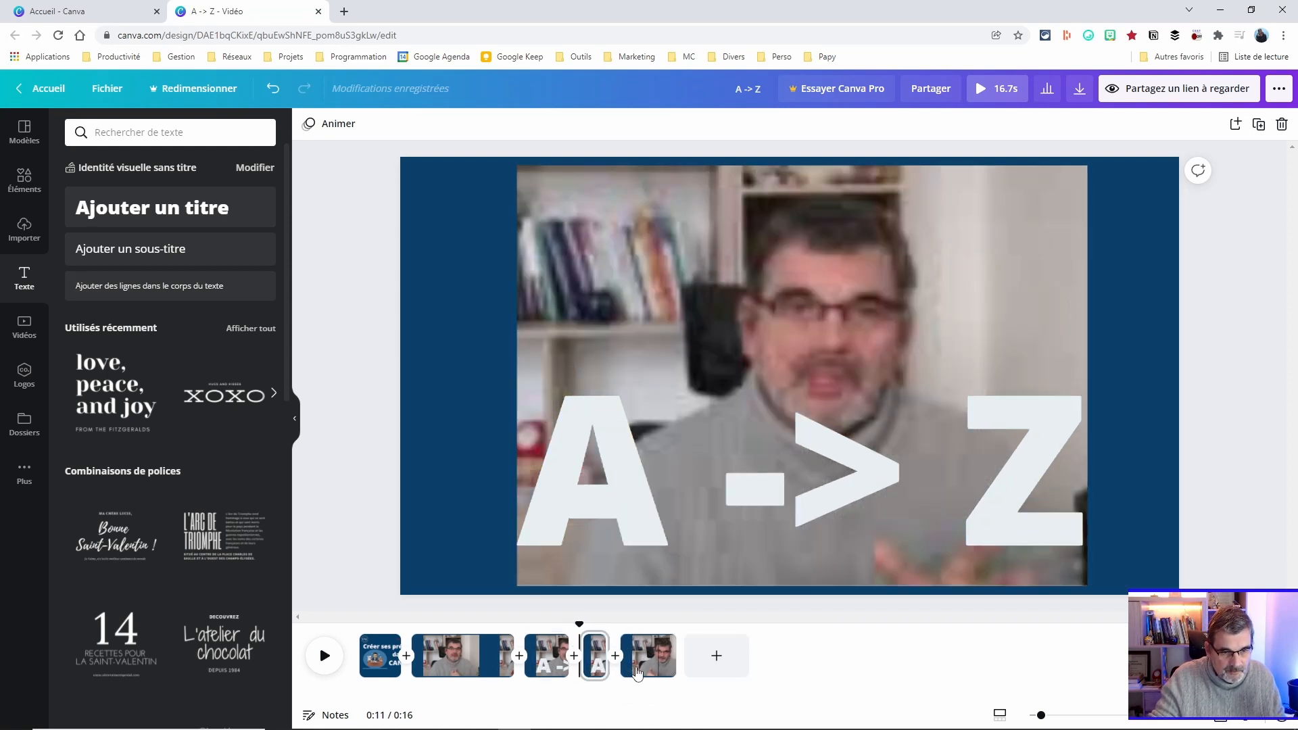
Replace the "A -> Z" title on the second half of the split section with "Introduc".
left_click(598, 659)
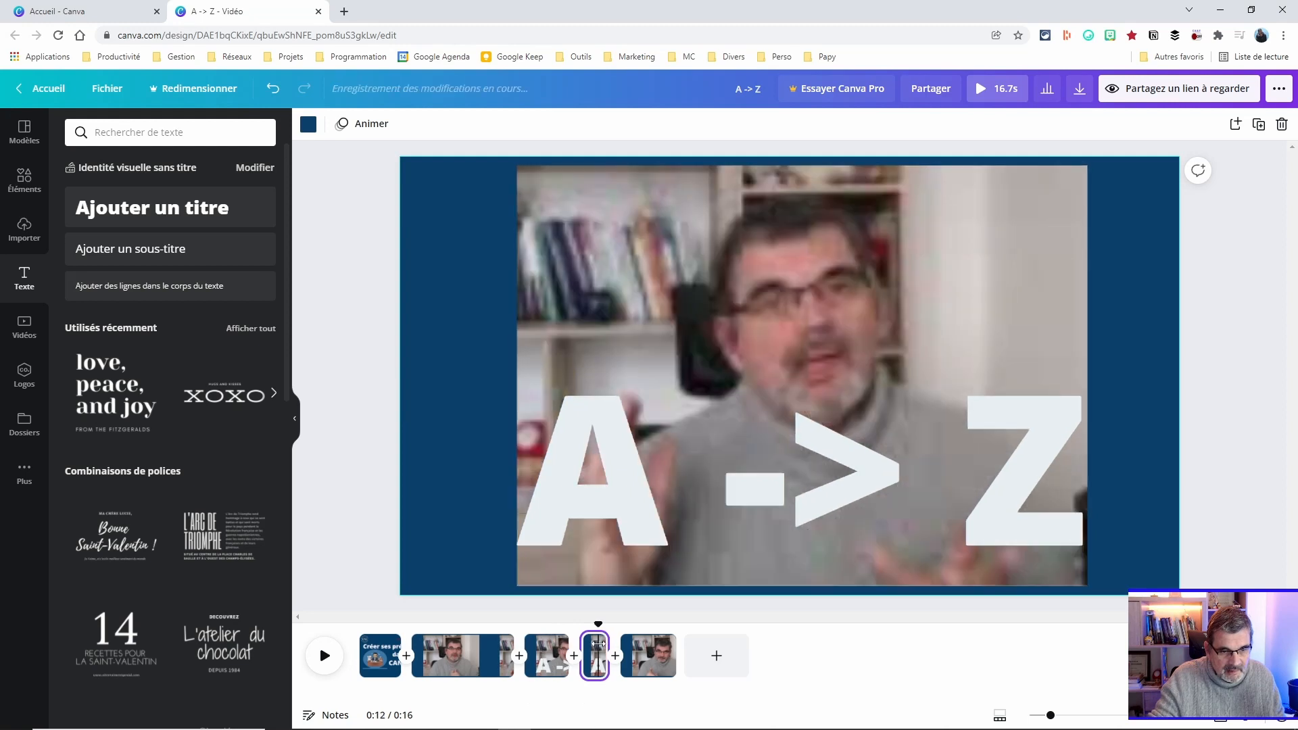
left_click(849, 478)
left_click(849, 477)
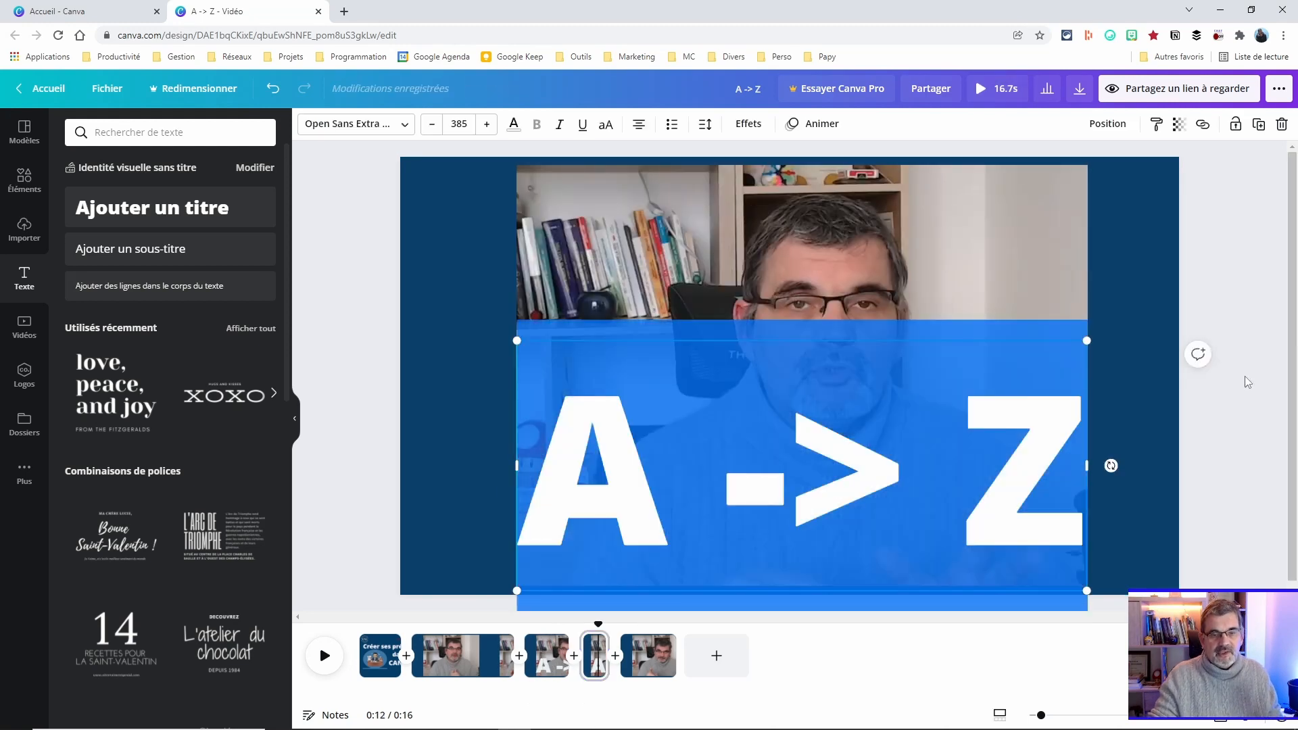
type("Introduc")
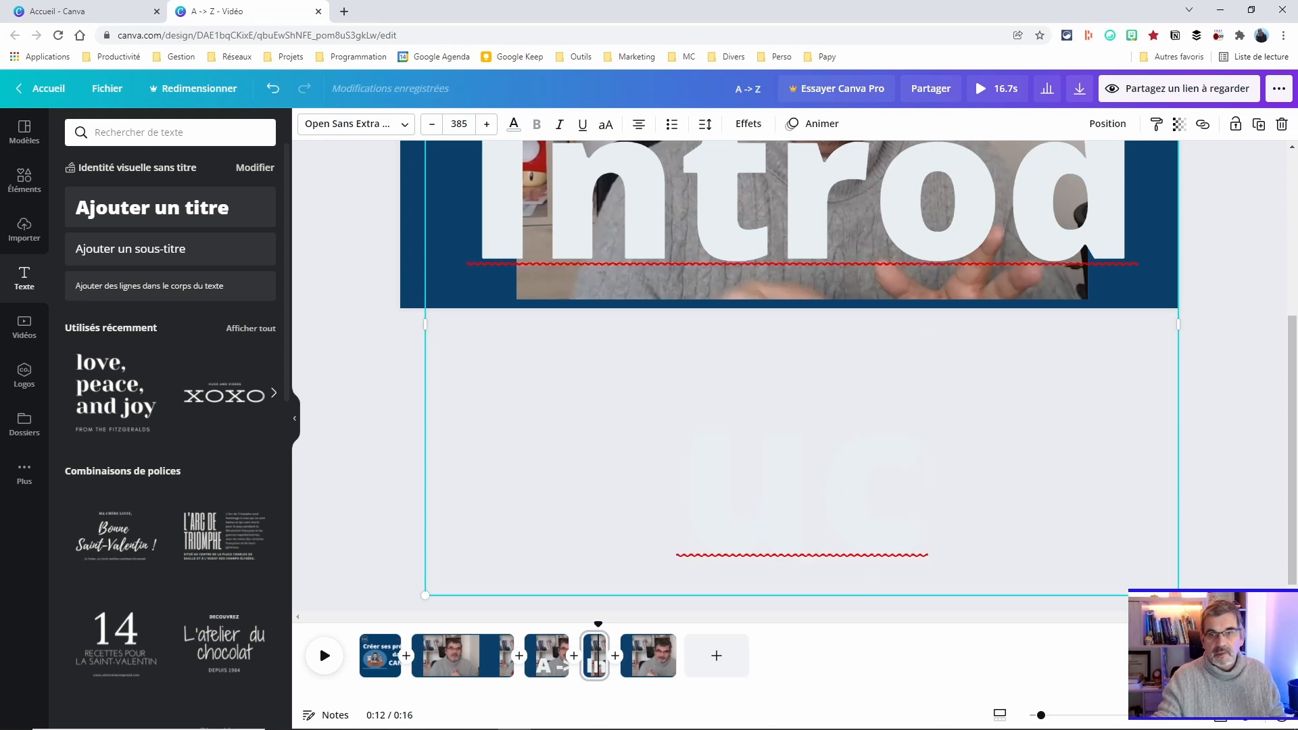
Reduce the new title to size 250, place it over the upper webcam image and widen its box to fit one line.
scroll(1111, 319, "up", 4)
left_click_drag(1180, 325, 914, 513)
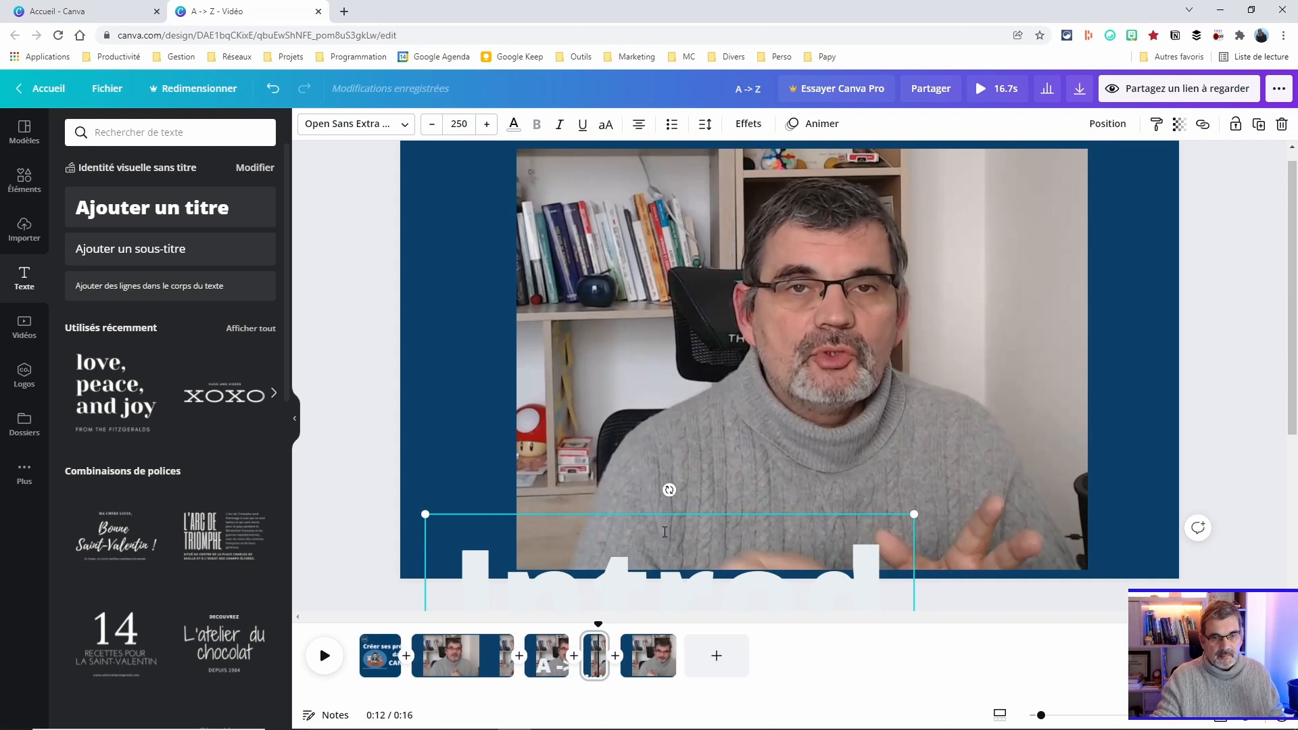
left_click(999, 490)
left_click_drag(767, 584, 815, 288)
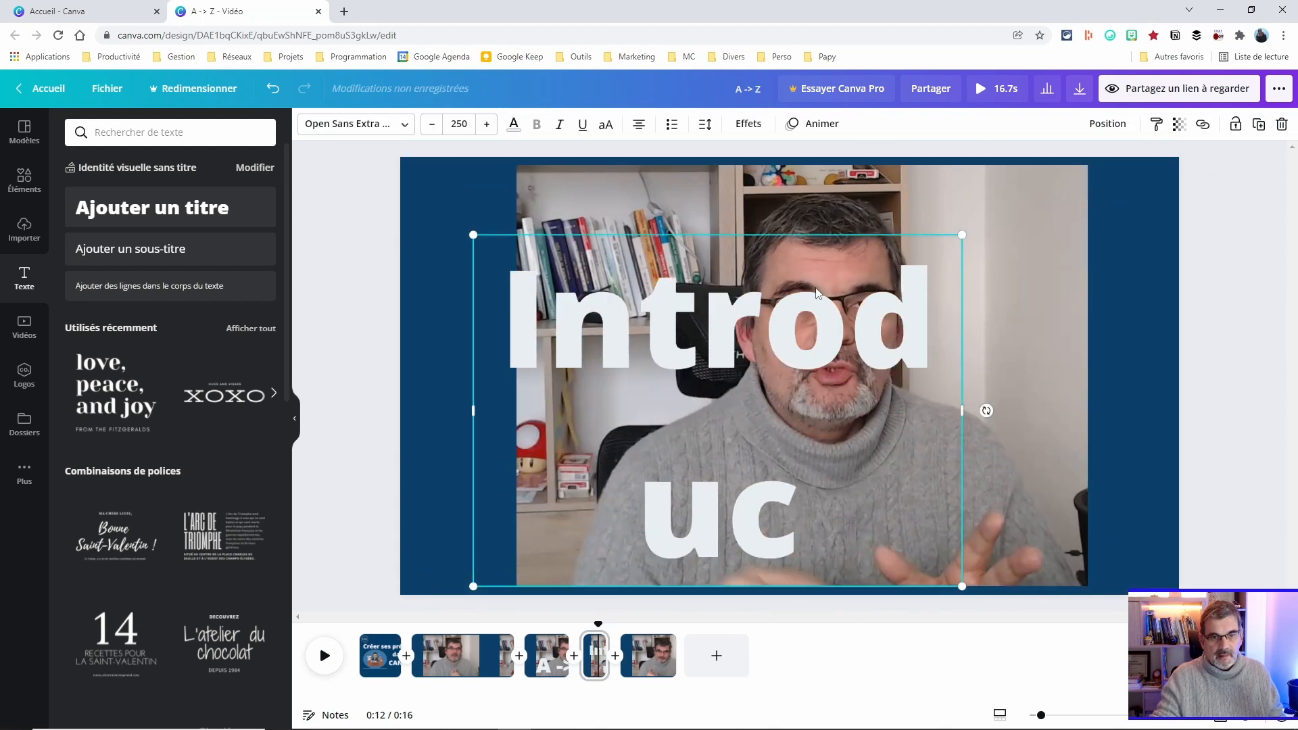
left_click_drag(902, 473, 840, 438)
left_click_drag(902, 384, 1148, 374)
Complete the title as "Introduction à la fin...", reduce it to size 104 and widen its box to two lines.
left_click(1114, 295)
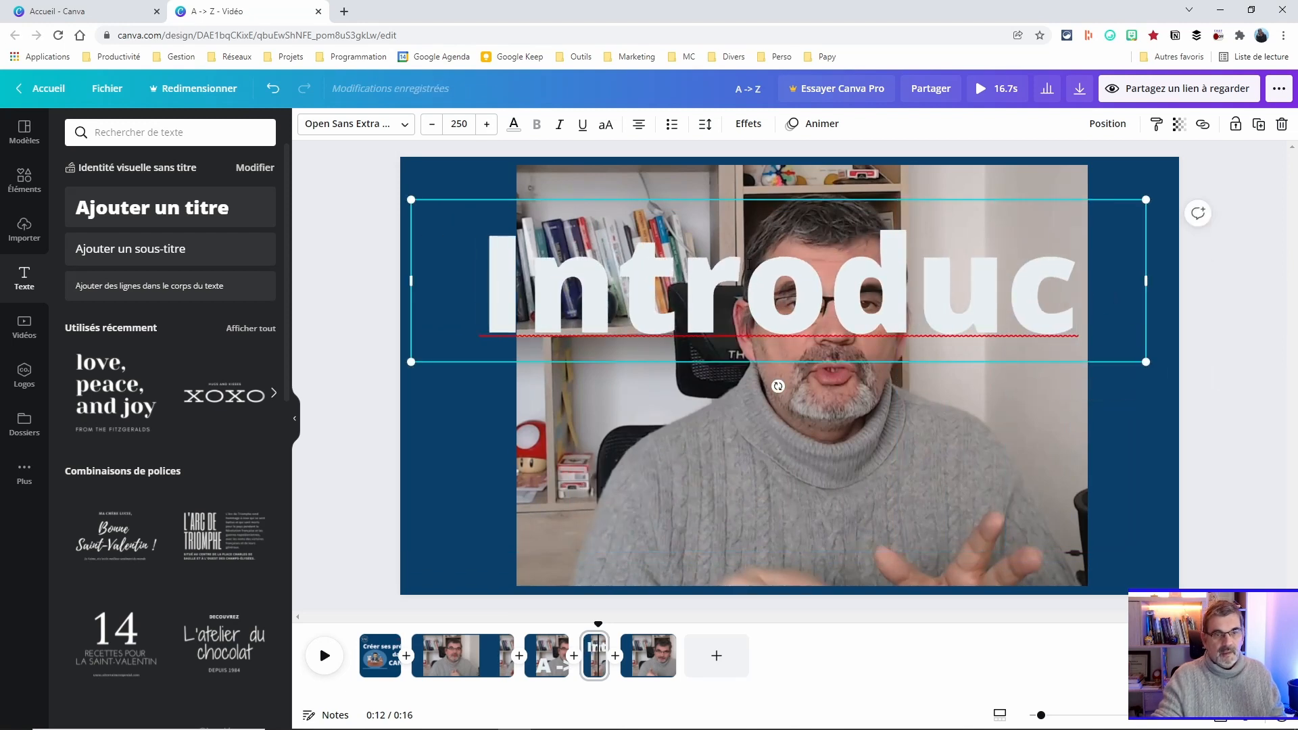
type("tion")
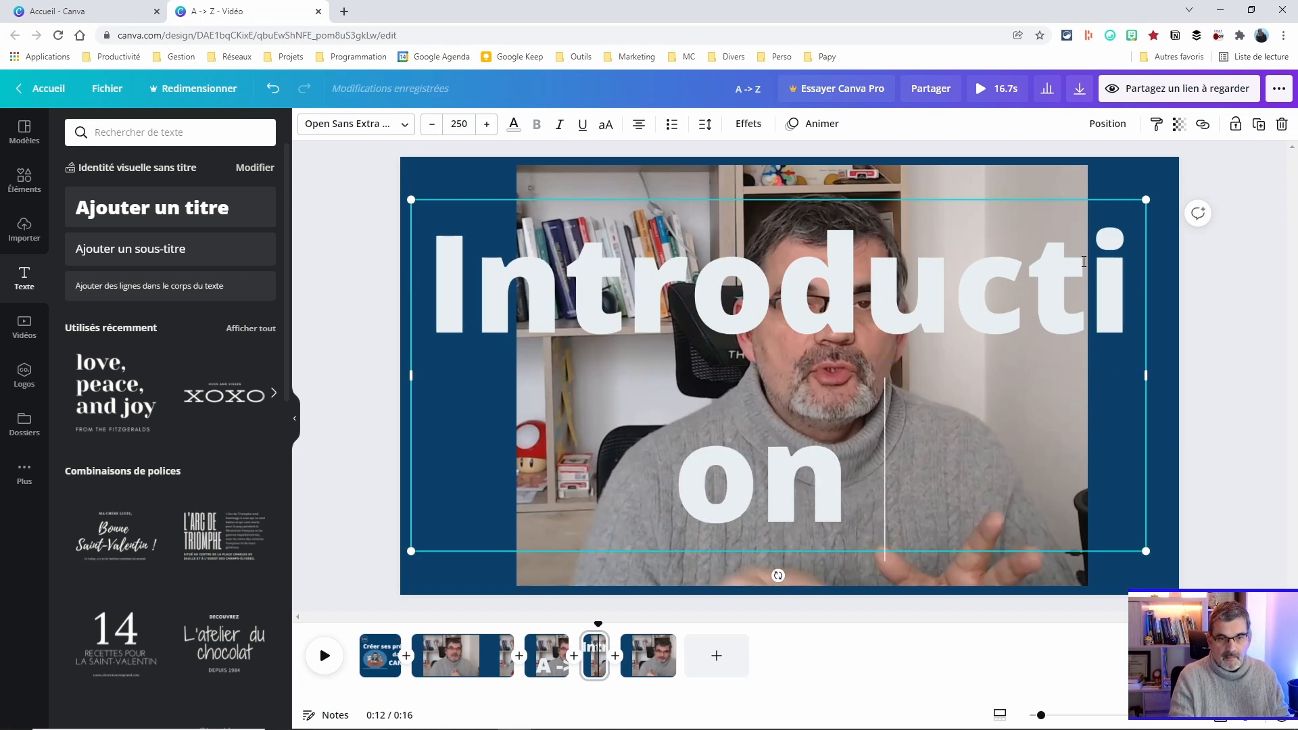
type(" à")
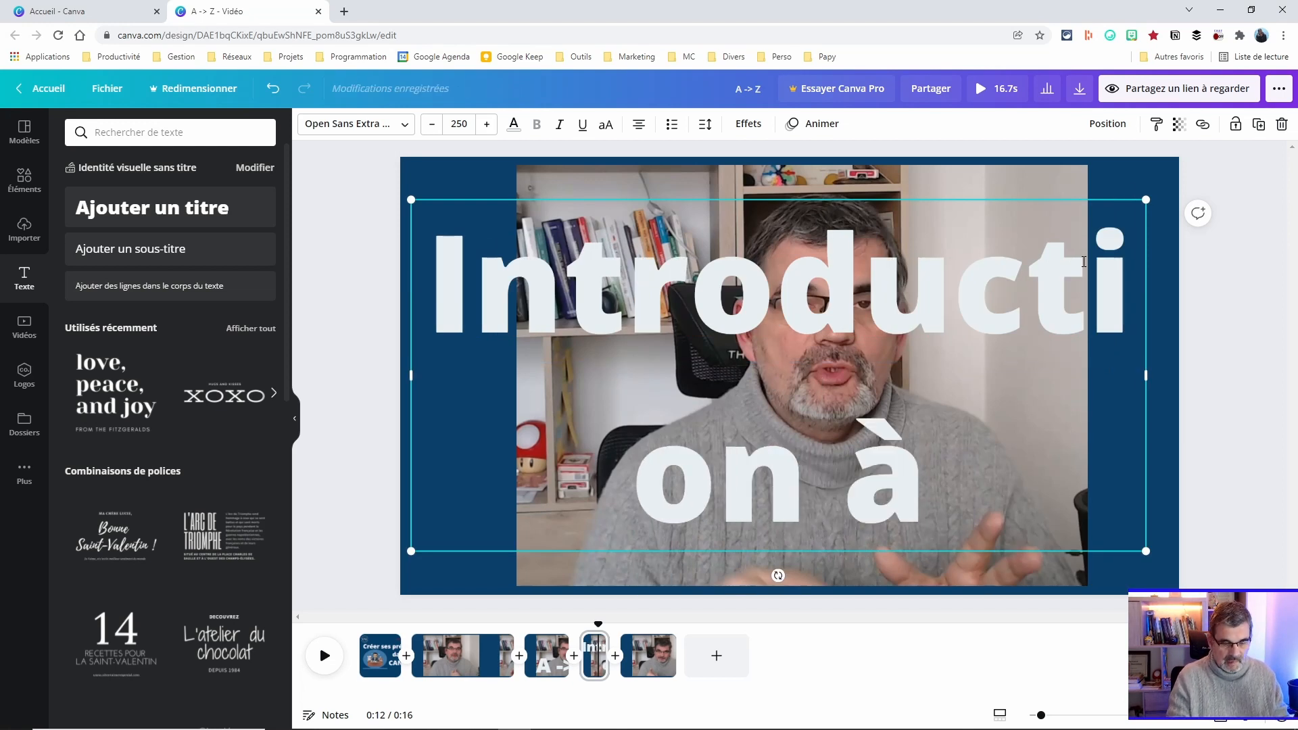
type(" la fin")
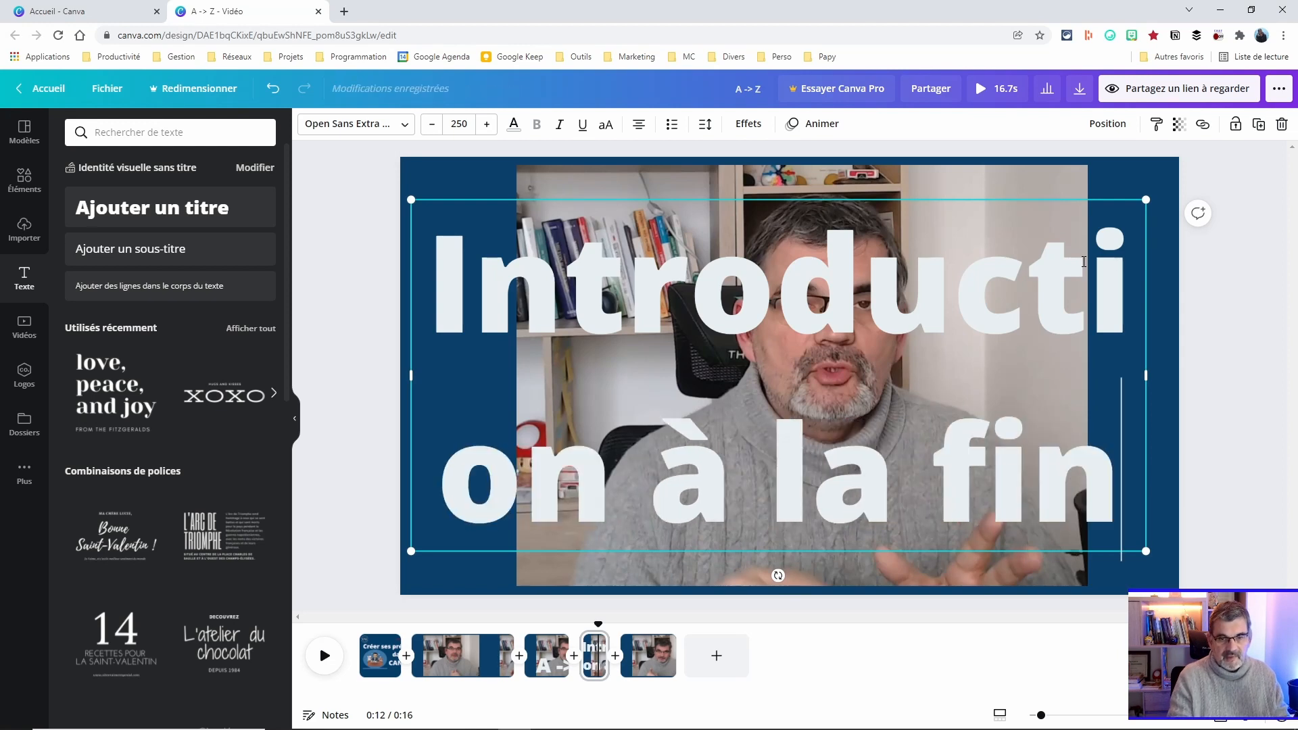
type(" d")
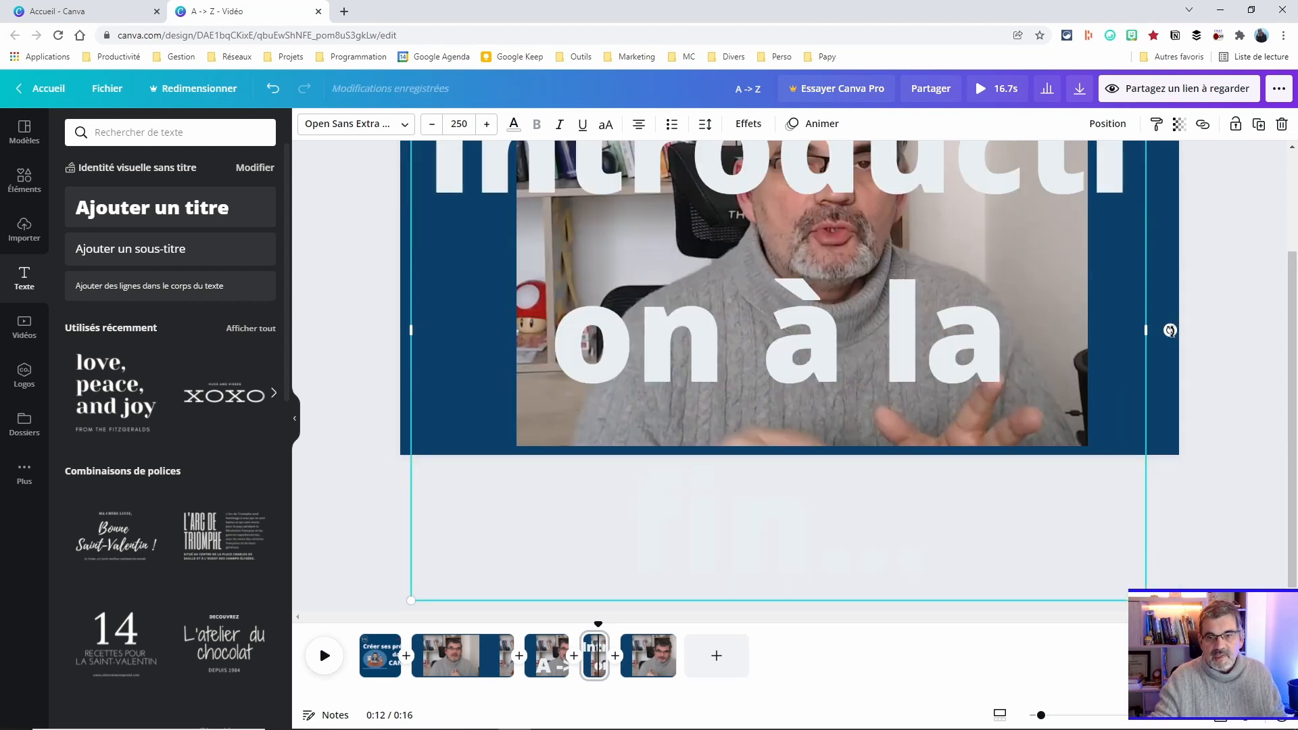
left_click_drag(1145, 599, 717, 425)
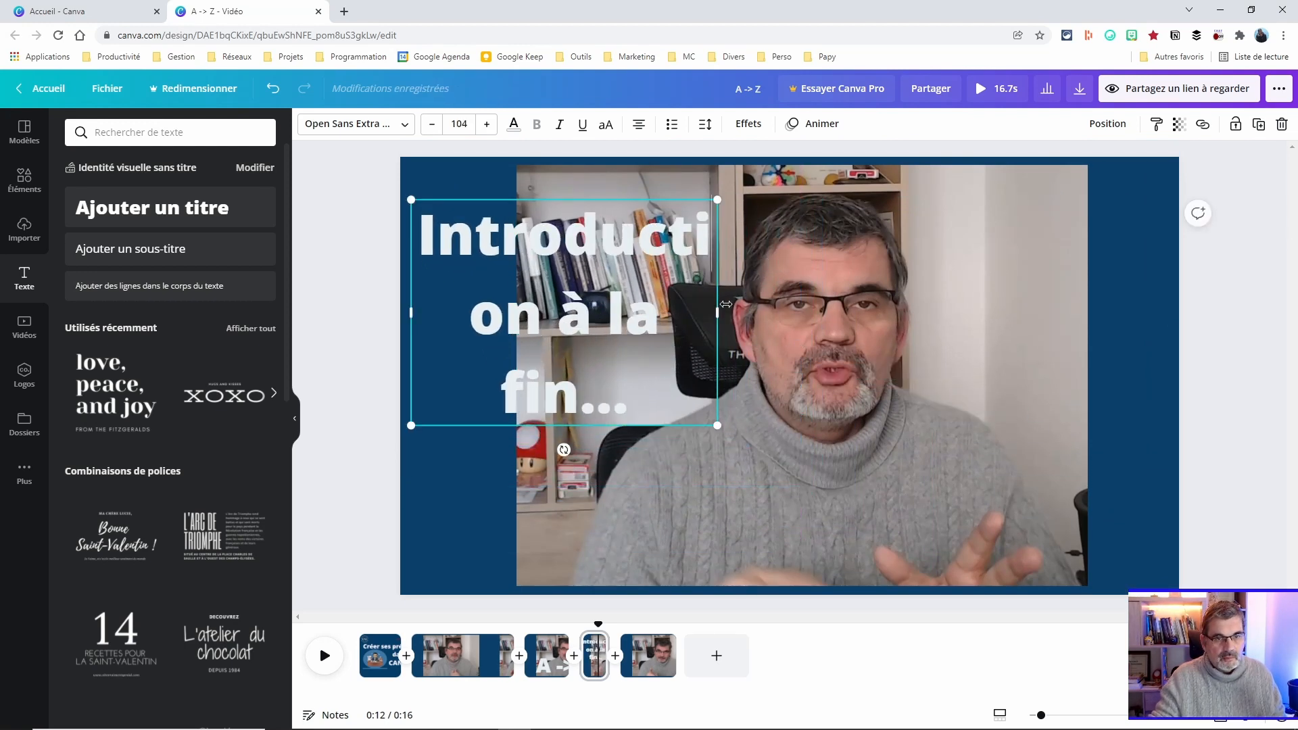
left_click_drag(718, 313, 932, 312)
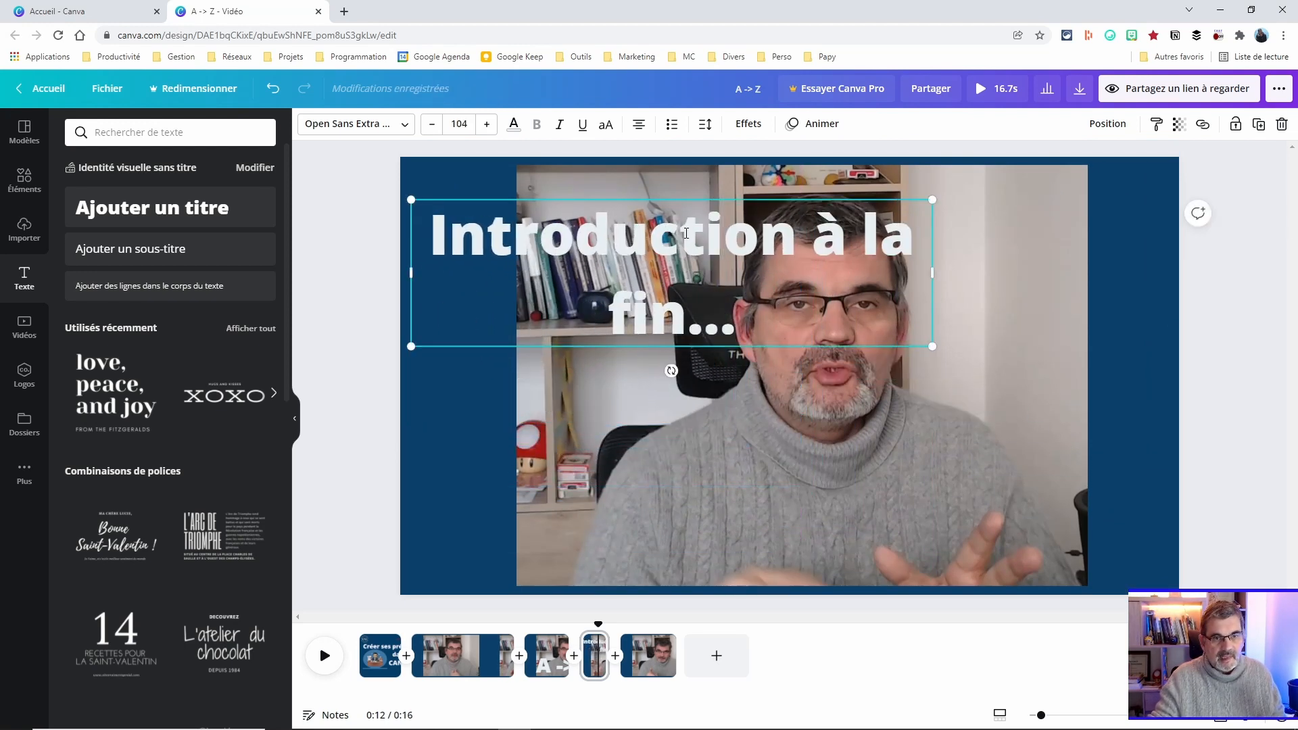
Recolour the whole "Introduction à la fin..." title red.
left_click_drag(773, 328, 358, 193)
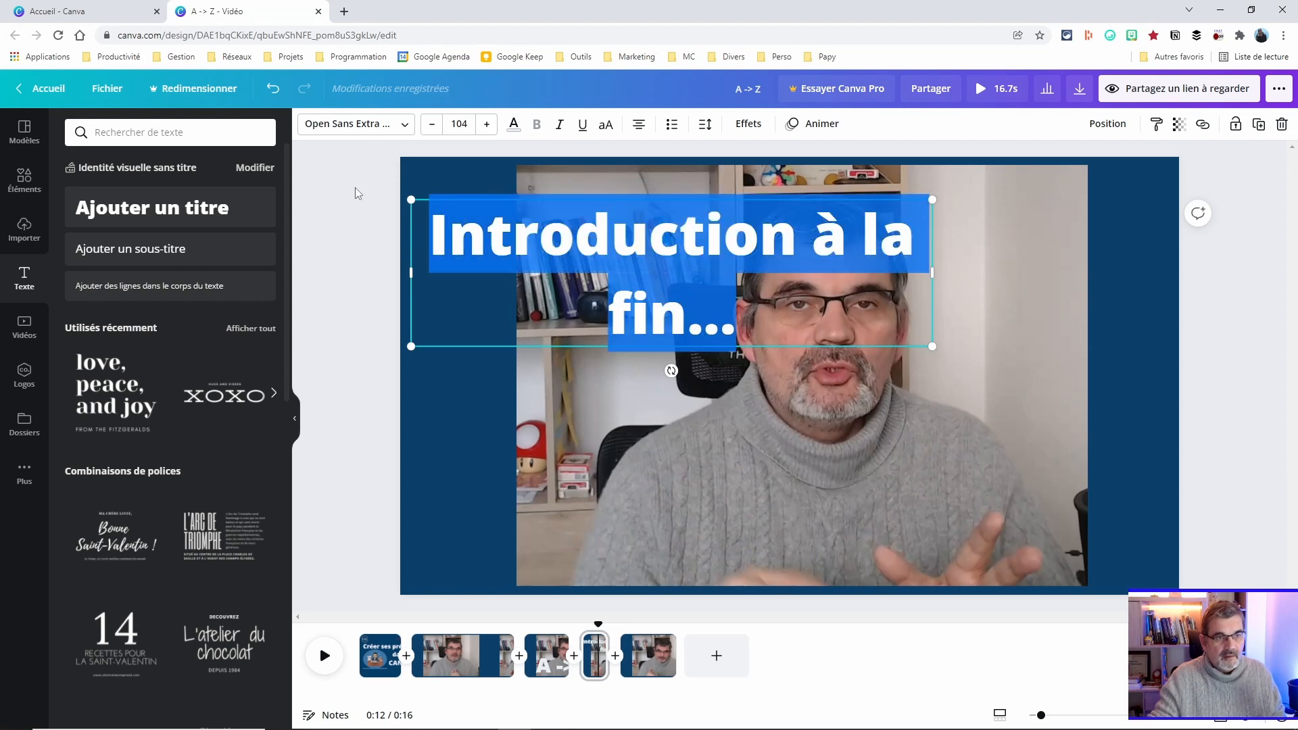
left_click(513, 125)
left_click(233, 383)
key("Escape")
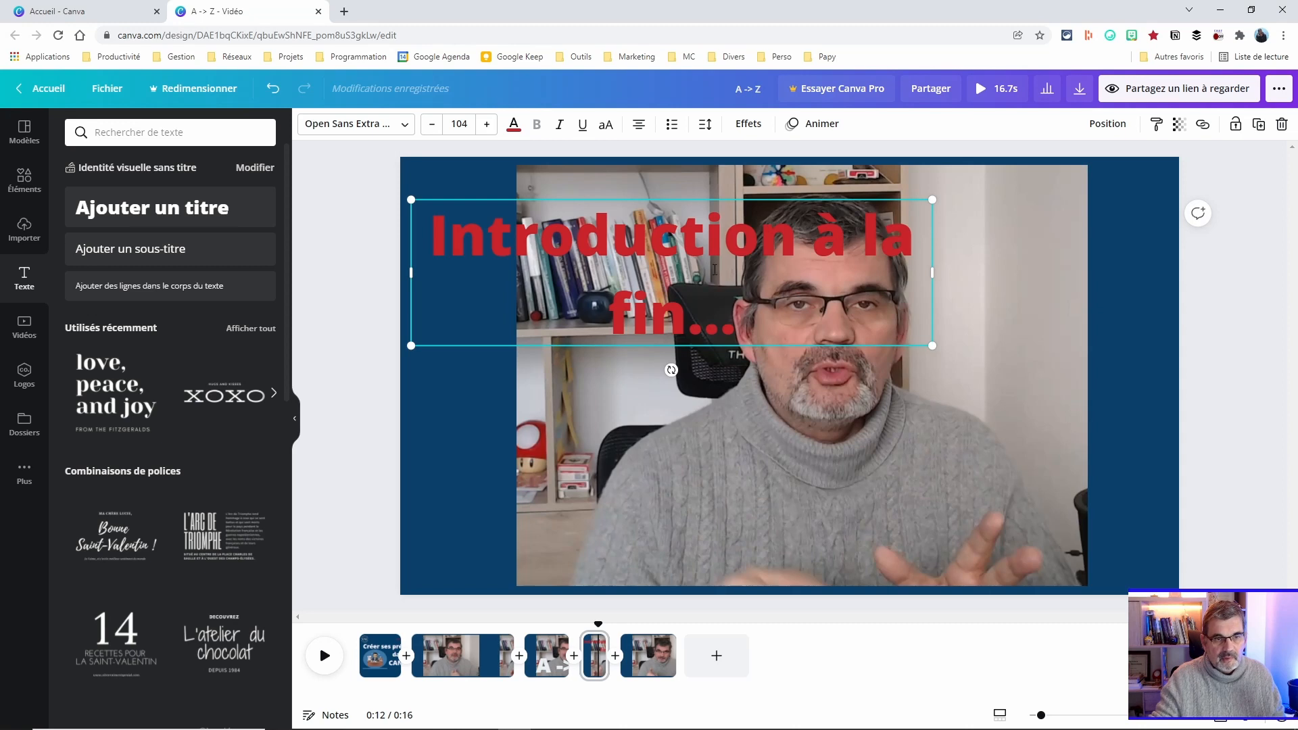
Shrink the webcam video to just over half its size in the page's lower right, and replay from the first webcam section.
left_click(927, 352)
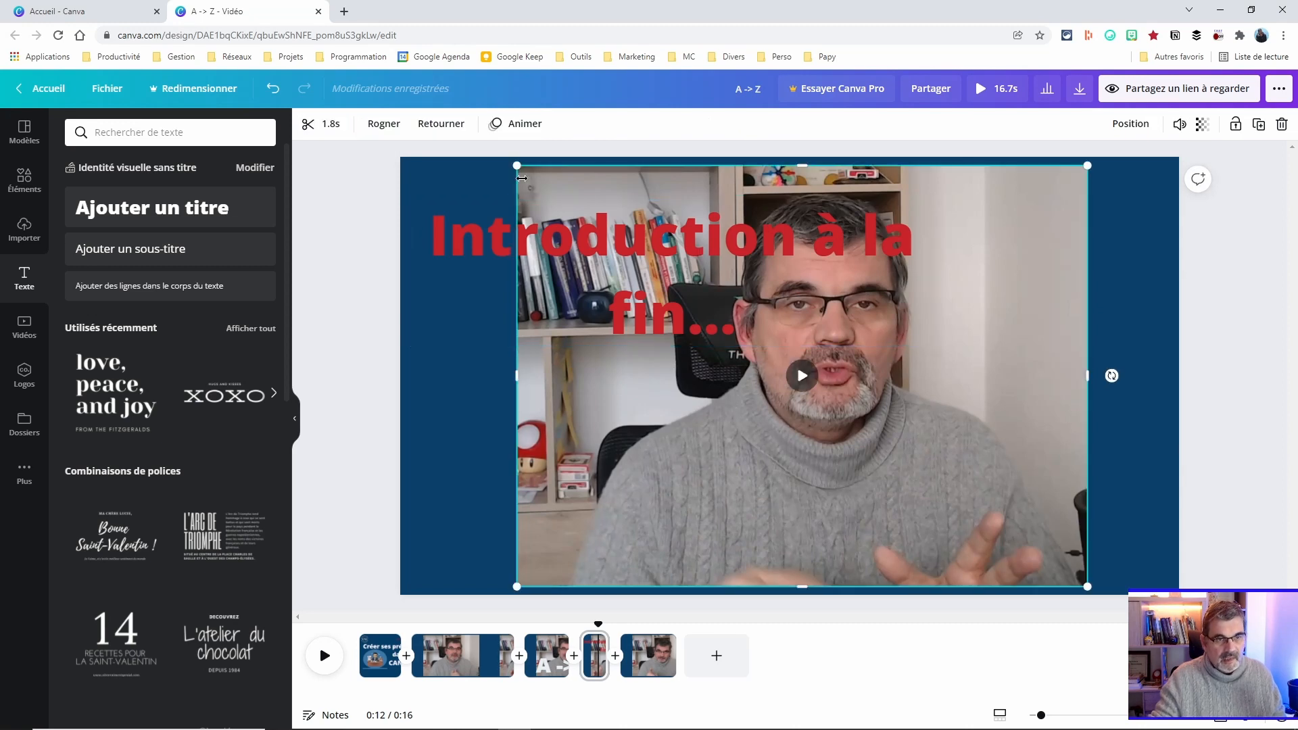
left_click_drag(515, 165, 768, 358)
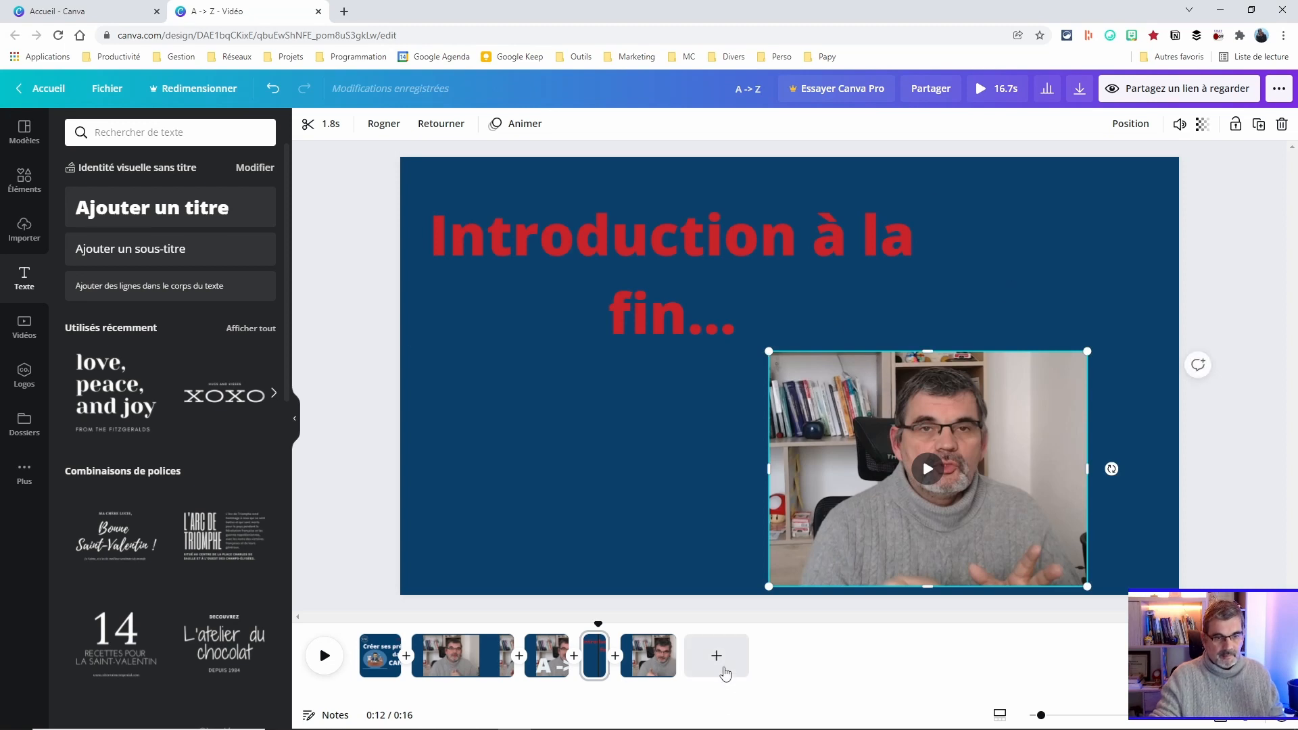
left_click(477, 654)
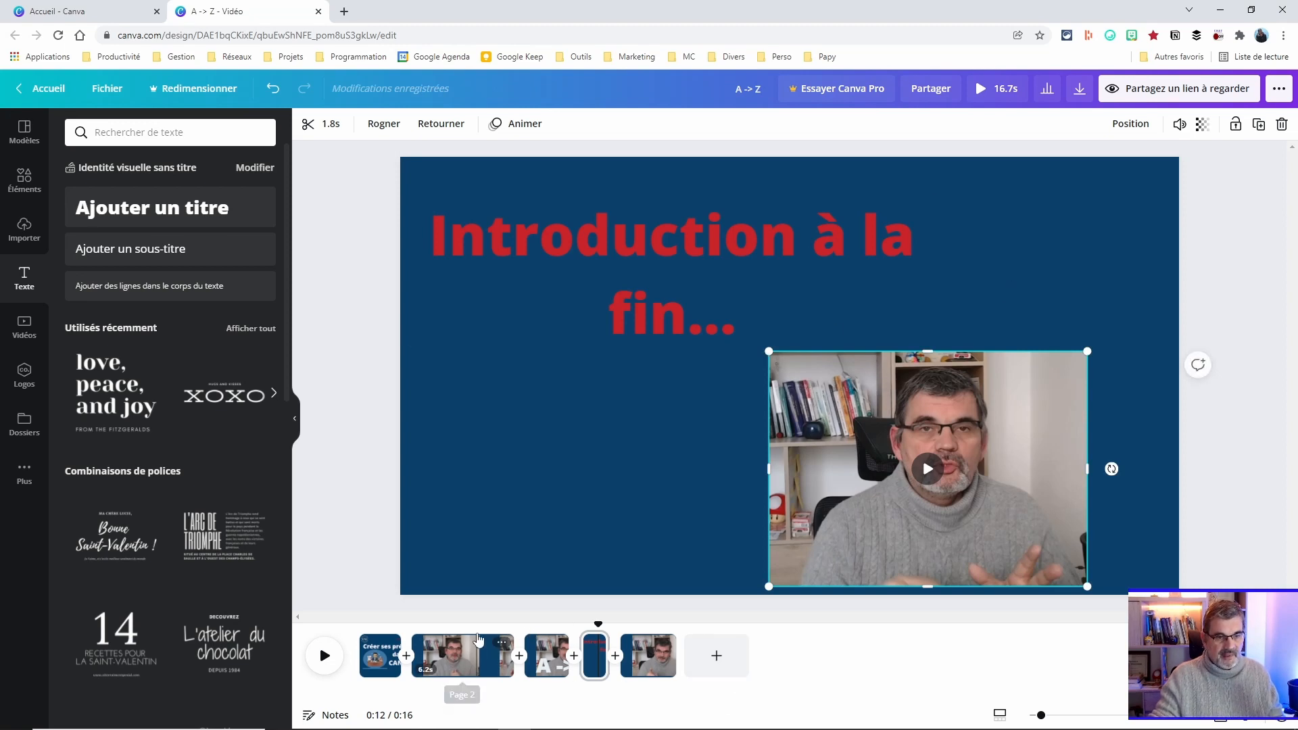
left_click(323, 659)
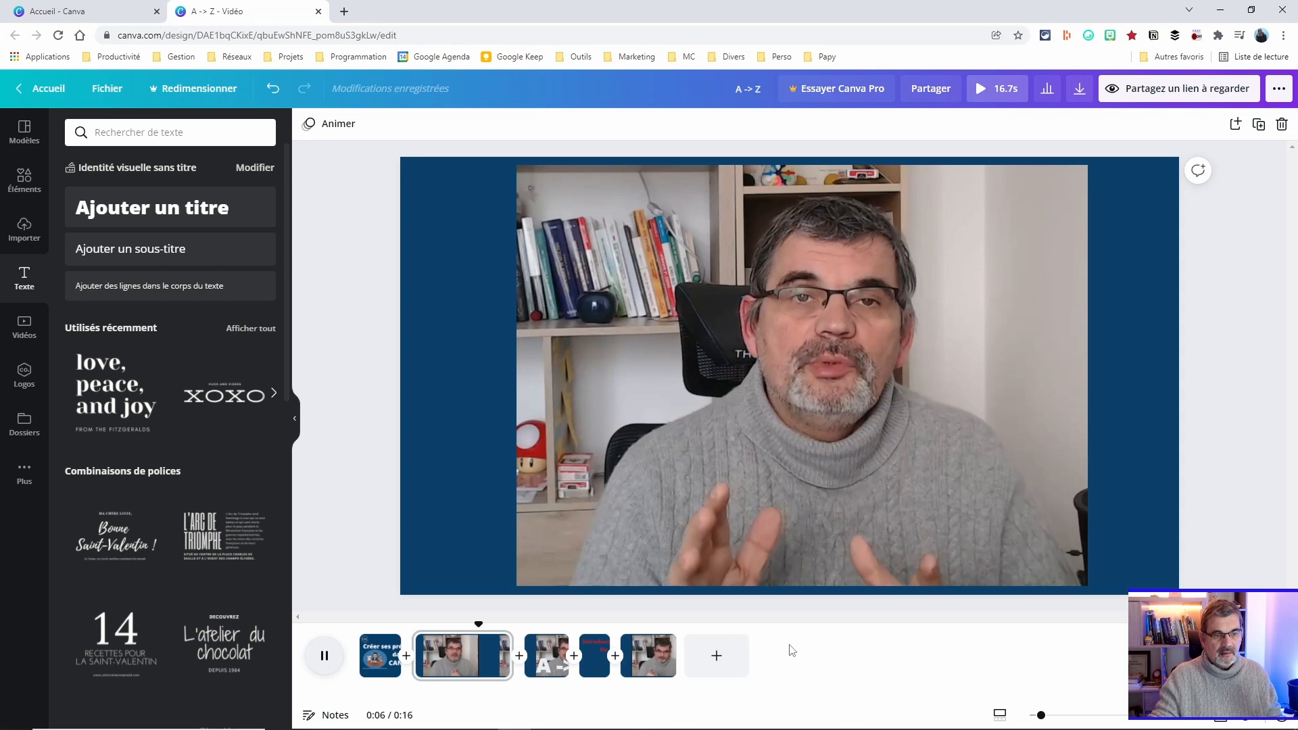